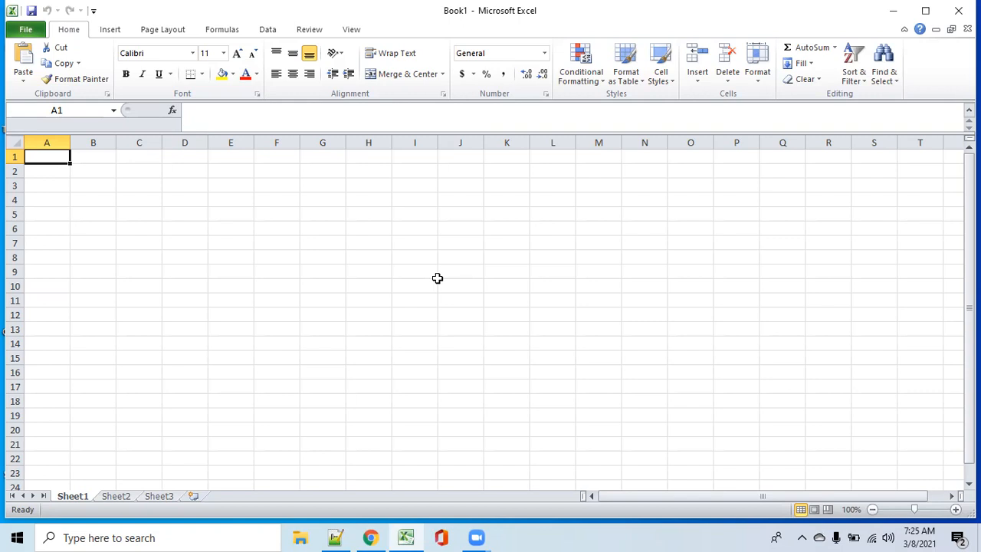
Step: Copy the pricing strategy, business unit and price list lines from the Notepad++ note into the Excel sheet at I3, widening column I
{"action": "left_click", "coordinate": [415, 189]}
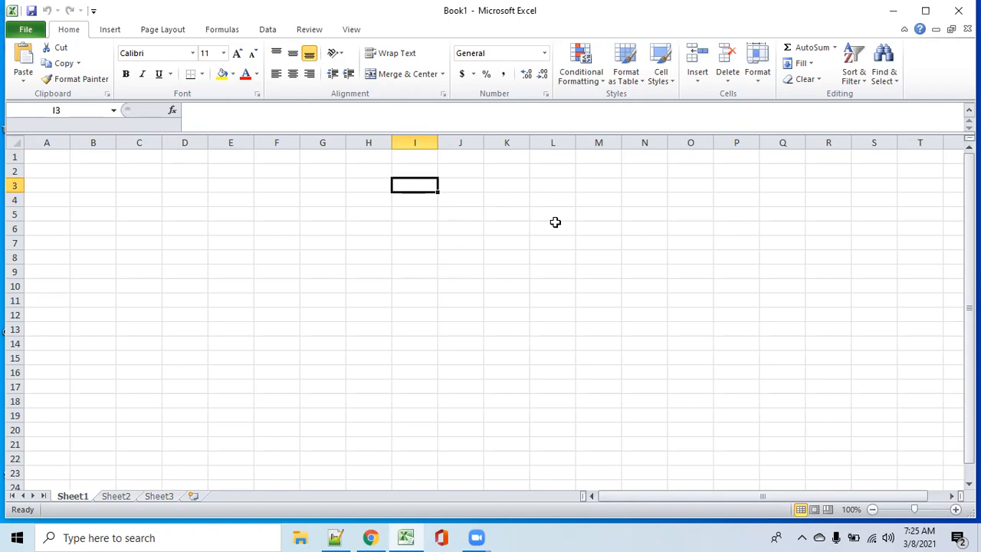
{"action": "mouse_move", "coordinate": [336, 535]}
{"action": "left_click", "coordinate": [326, 484]}
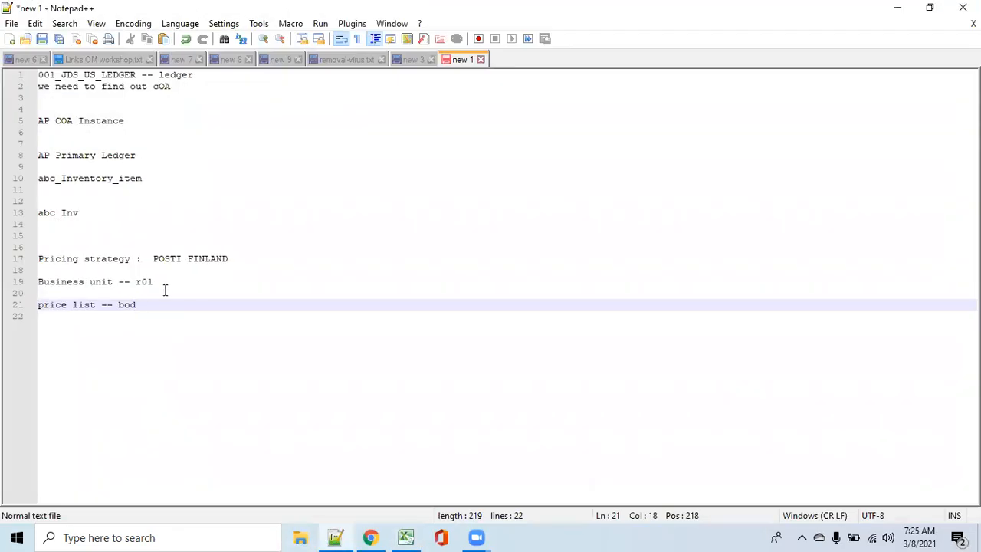
{"action": "left_click_drag", "start_coordinate": [137, 305], "coordinate": [33, 258]}
{"action": "key", "text": "ctrl+c"}
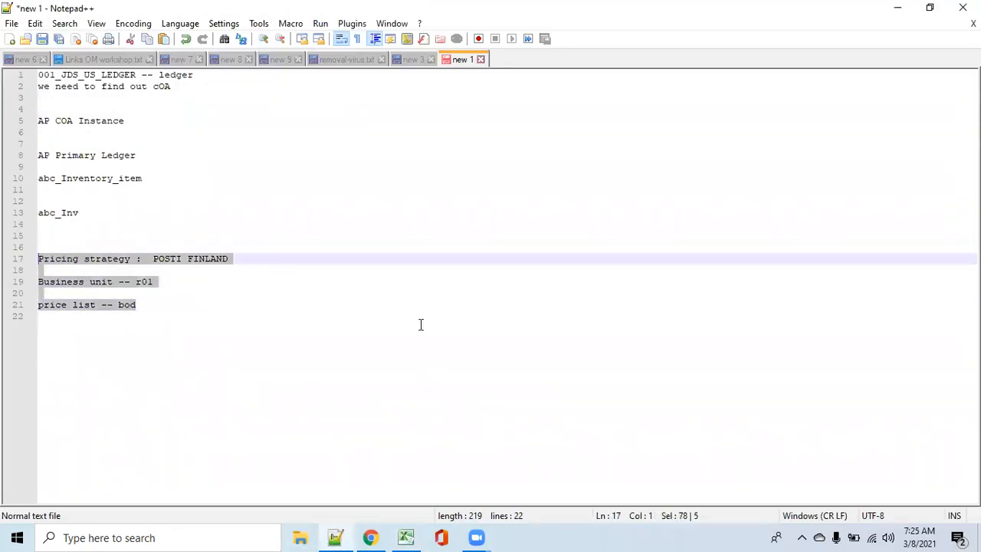
{"action": "left_click", "coordinate": [896, 9]}
{"action": "left_click_drag", "start_coordinate": [438, 141], "coordinate": [700, 141]}
{"action": "key", "text": "ctrl+v"}
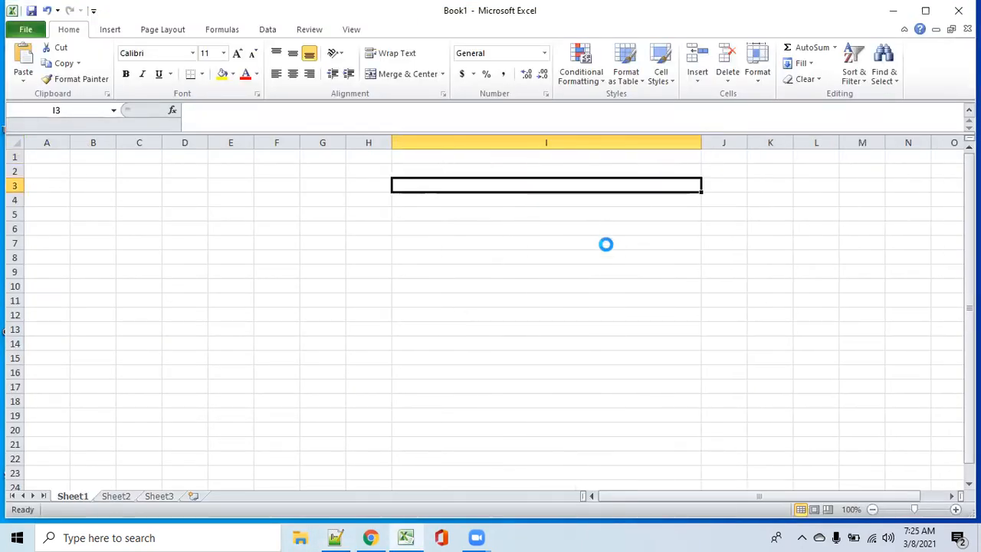
{"action": "left_click", "coordinate": [613, 328]}
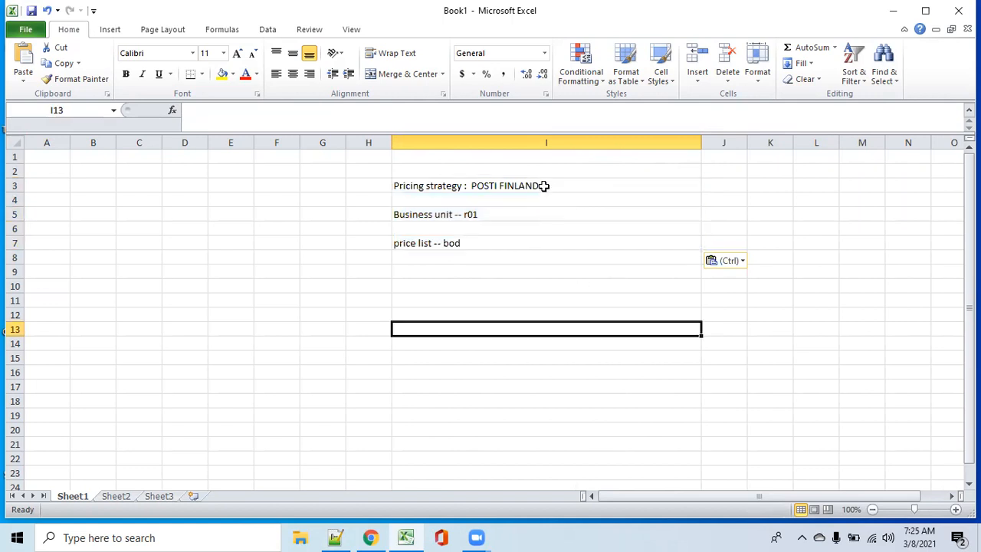
{"action": "left_click", "coordinate": [544, 185]}
{"action": "left_click", "coordinate": [503, 214]}
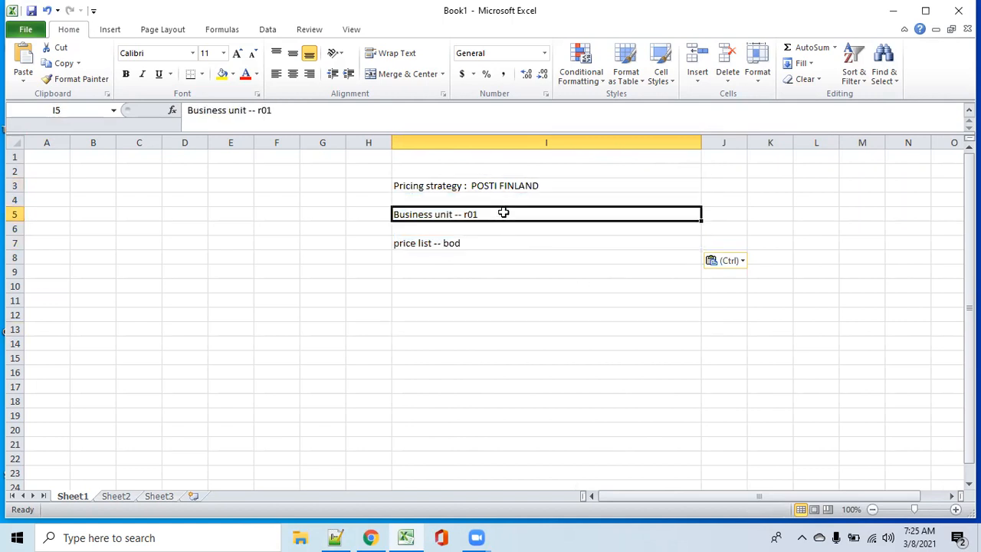
{"action": "left_click", "coordinate": [480, 243]}
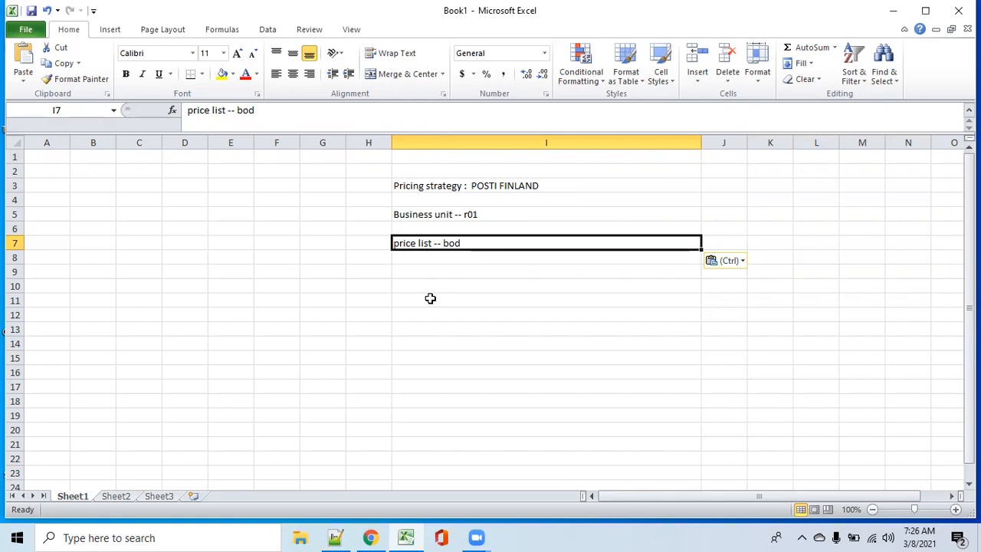
{"action": "left_click", "coordinate": [453, 215]}
{"action": "left_click", "coordinate": [451, 242]}
{"action": "left_click", "coordinate": [471, 187]}
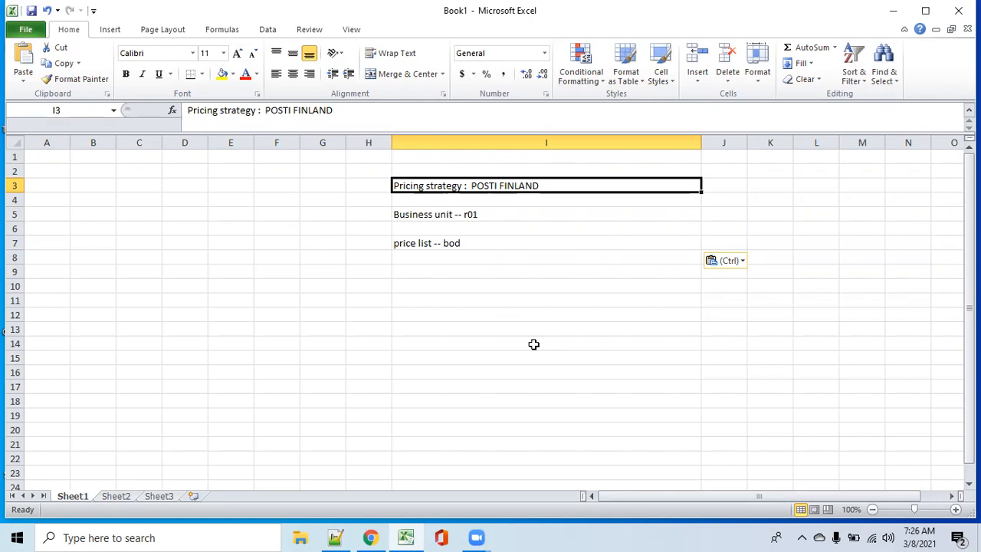
Step: Enter the step number 1 in cell H11, below the pasted notes
{"action": "left_click", "coordinate": [384, 300]}
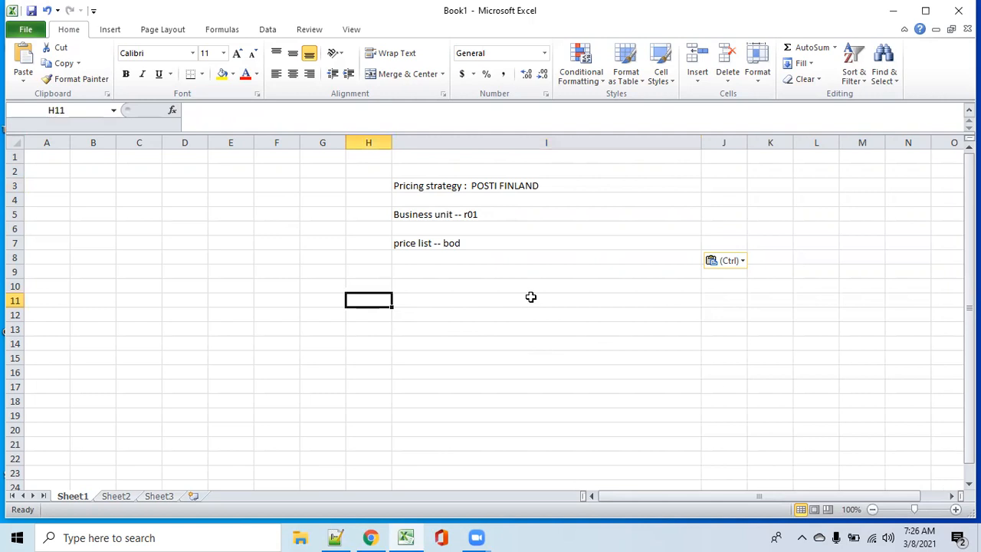
{"action": "type", "text": "1"}
{"action": "left_click", "coordinate": [522, 309]}
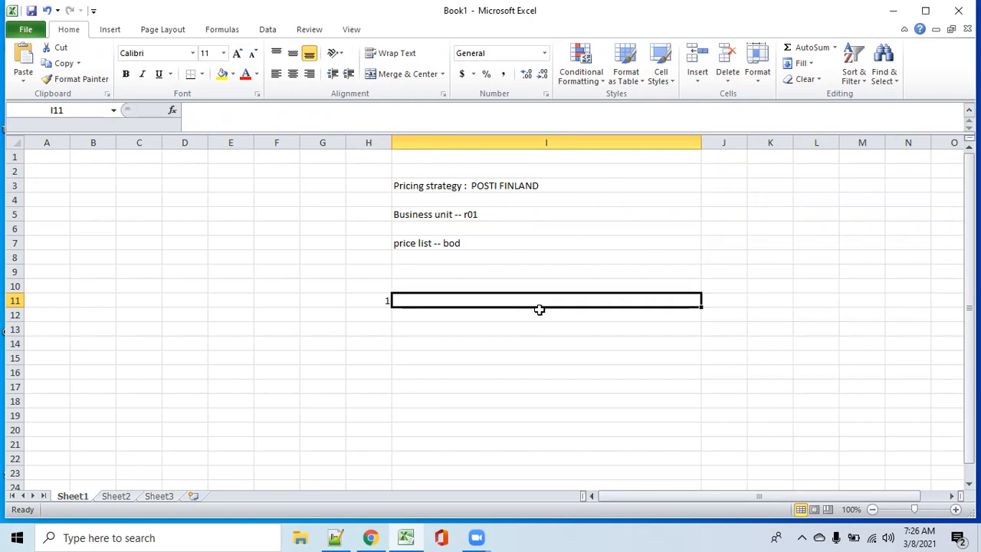
{"action": "left_click", "coordinate": [540, 309]}
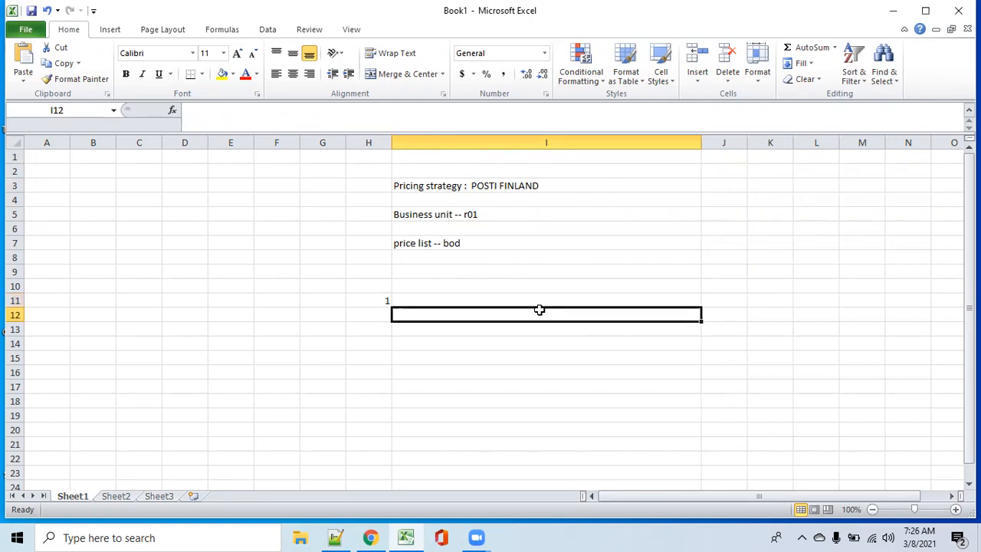
{"action": "right_click", "coordinate": [541, 314]}
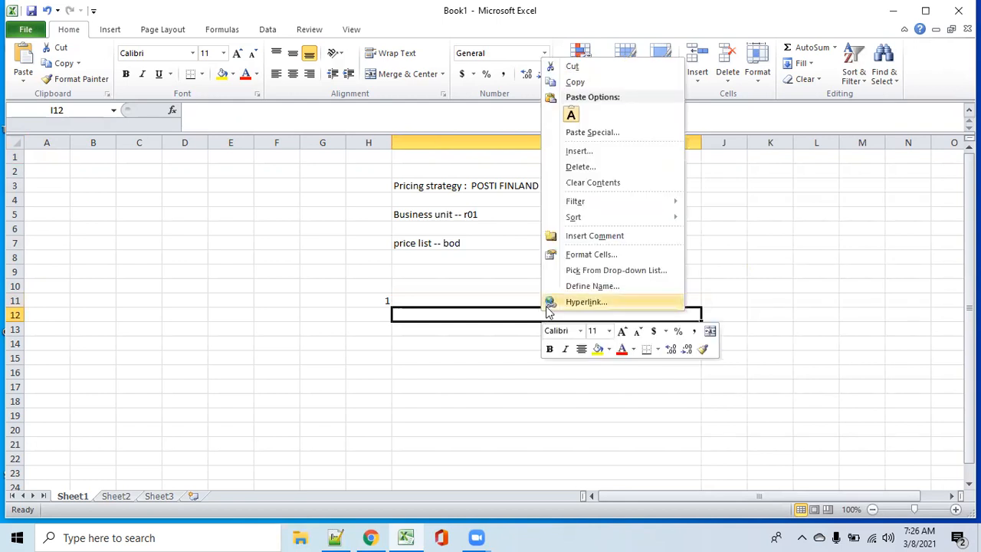
{"action": "left_click", "coordinate": [746, 402]}
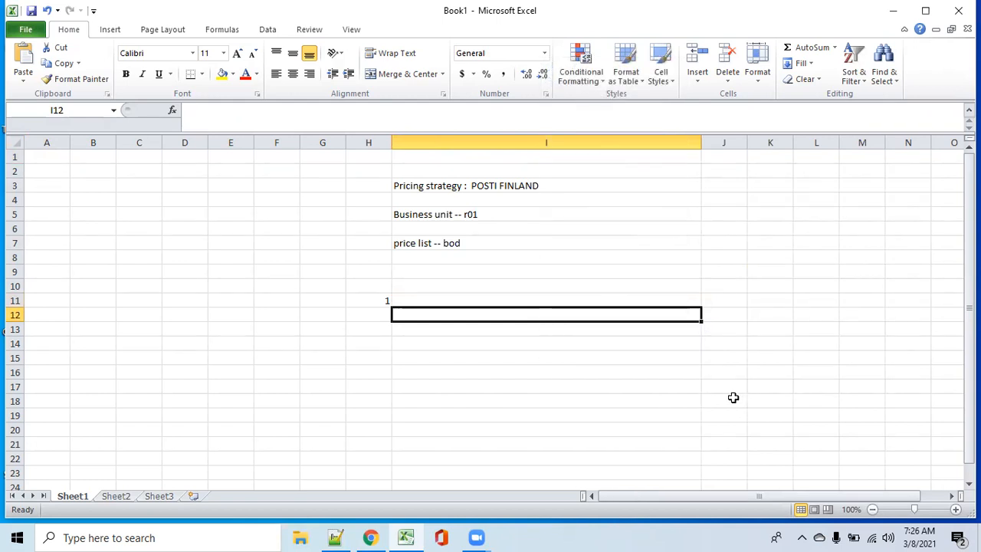
{"action": "right_click", "coordinate": [734, 399]}
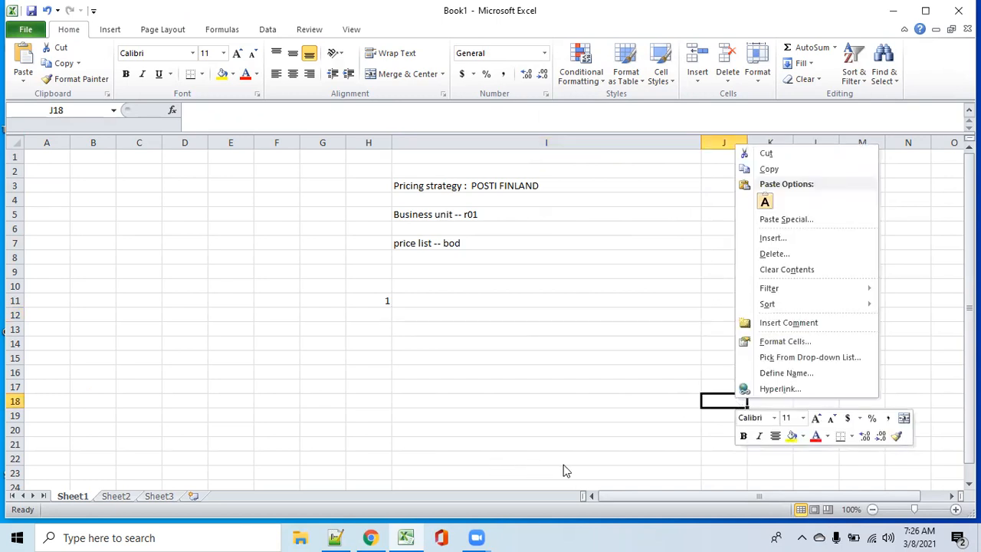
{"action": "left_click", "coordinate": [509, 242]}
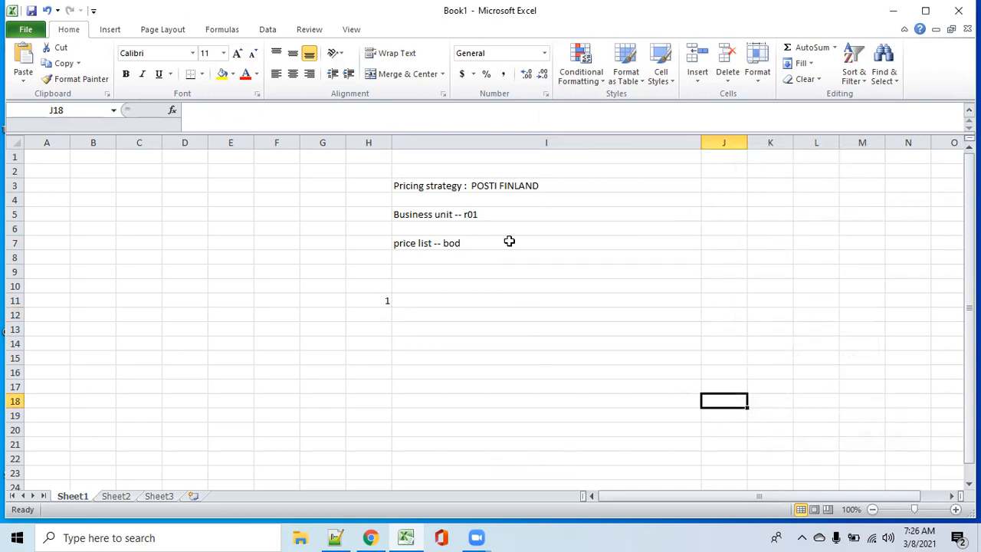
{"action": "left_click", "coordinate": [508, 243]}
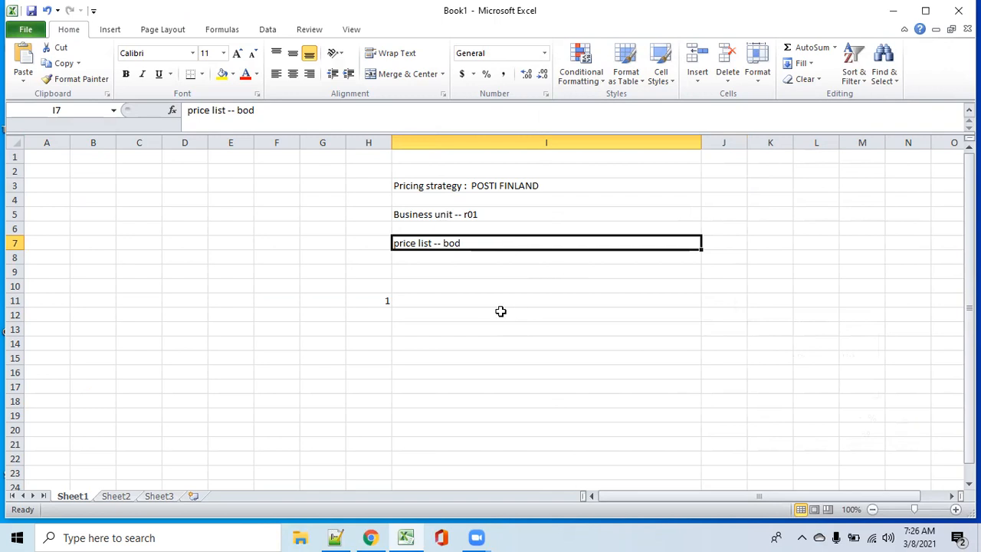
Step: Open cell I11, beside the step number 1, for editing
{"action": "left_click", "coordinate": [473, 299]}
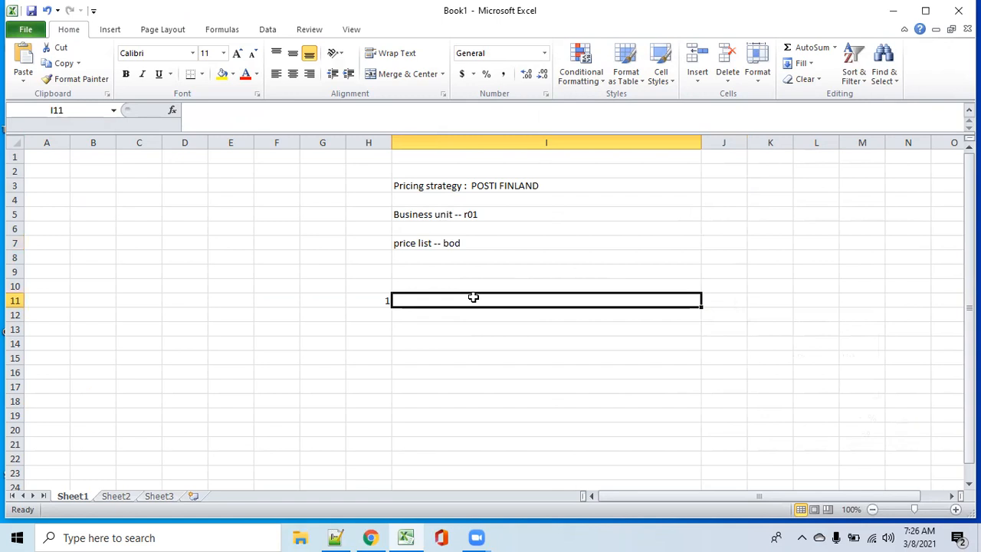
{"action": "right_click", "coordinate": [473, 299]}
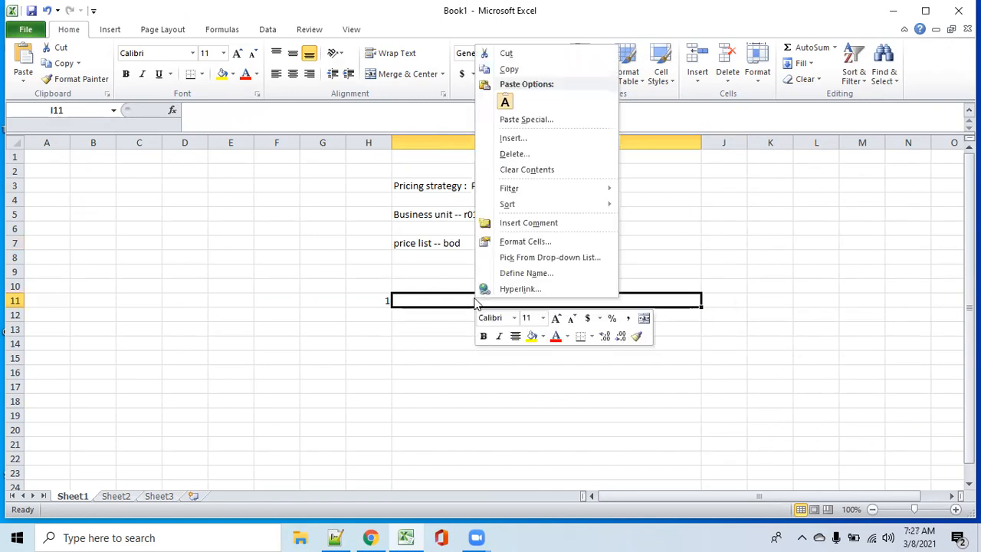
{"action": "key", "text": "Escape"}
{"action": "double_click", "coordinate": [439, 302]}
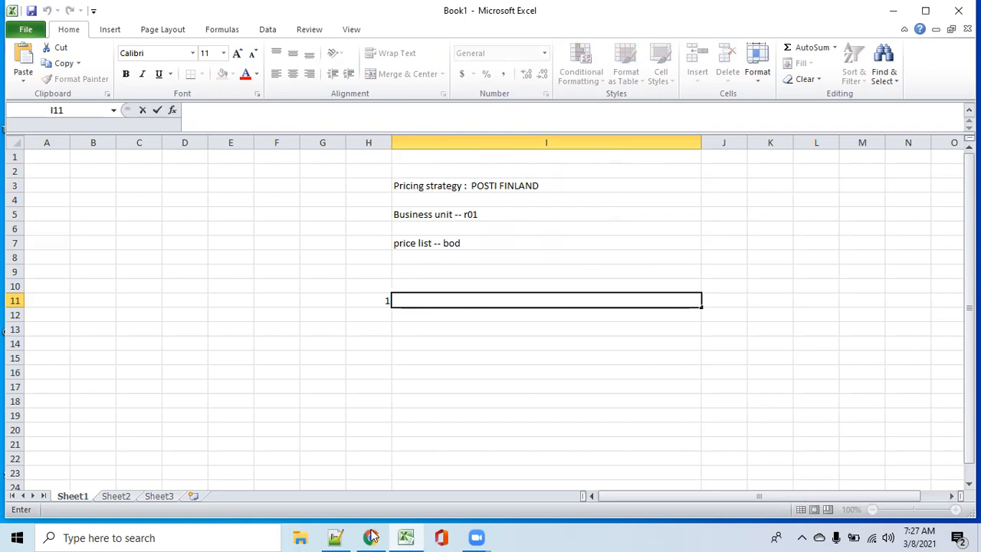
{"action": "right_click", "coordinate": [596, 534]}
{"action": "left_click", "coordinate": [573, 535]}
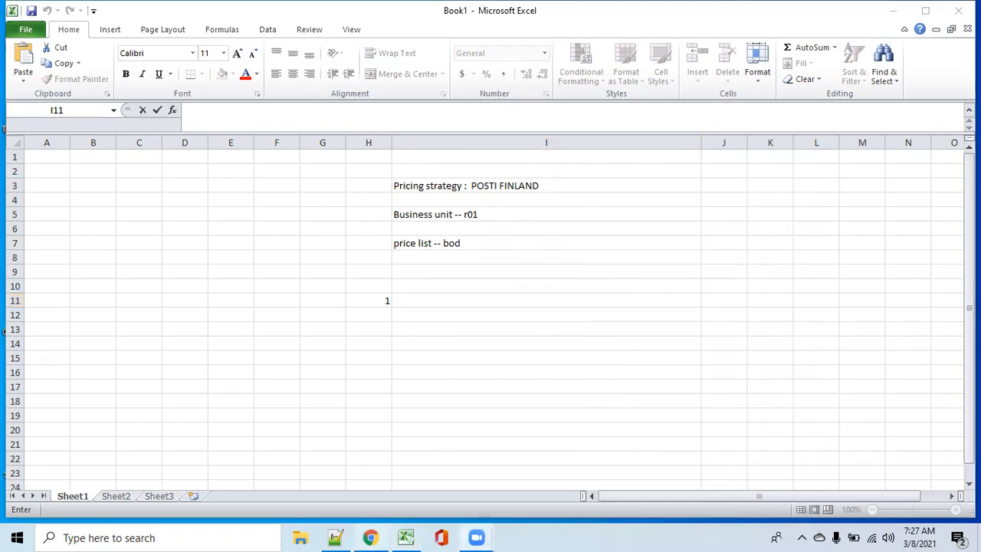
{"action": "right_click", "coordinate": [566, 536]}
{"action": "left_click", "coordinate": [537, 536]}
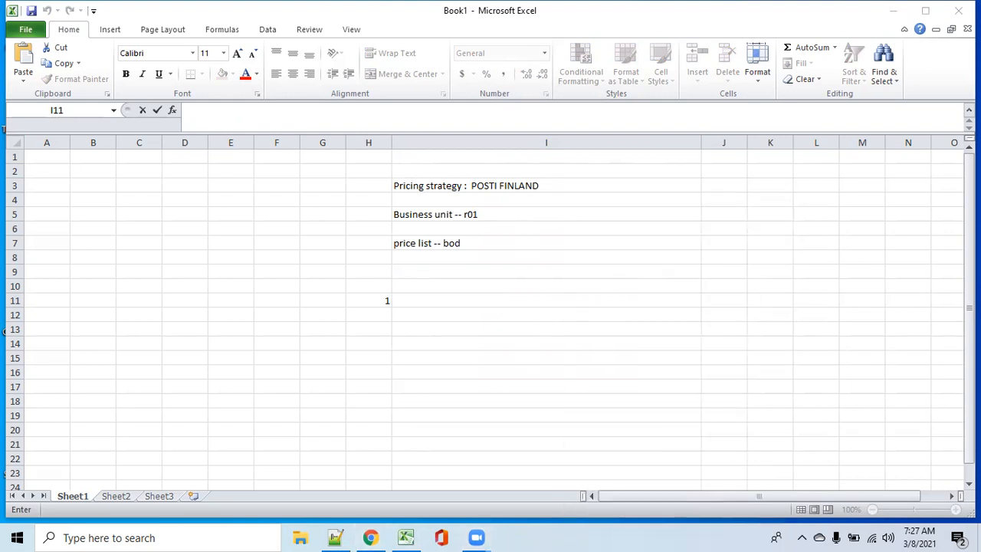
Step: Switch to the Oracle page in Chrome, leave the POSTI FINLAND pricing strategy without saving, and show the pricing task list
{"action": "left_click", "coordinate": [894, 11]}
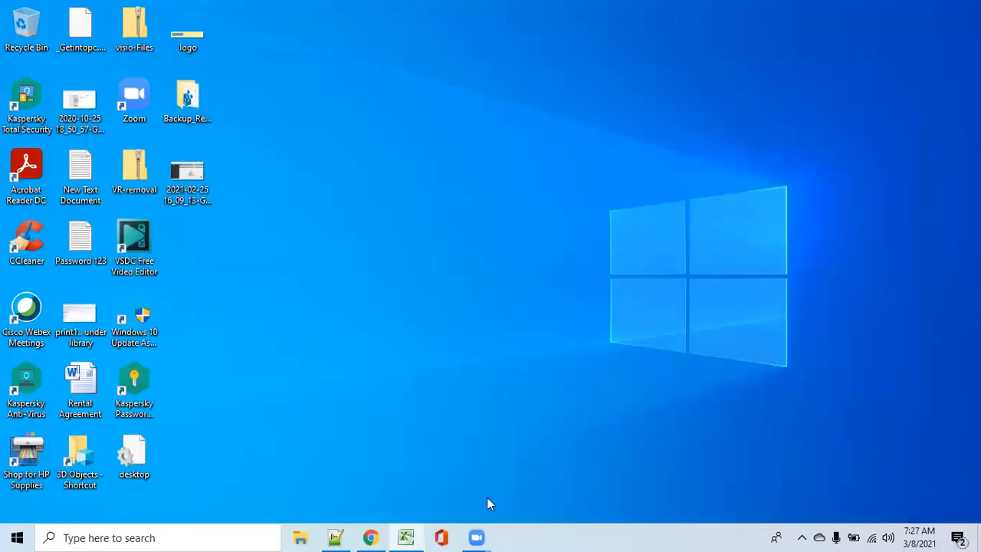
{"action": "left_click", "coordinate": [371, 537]}
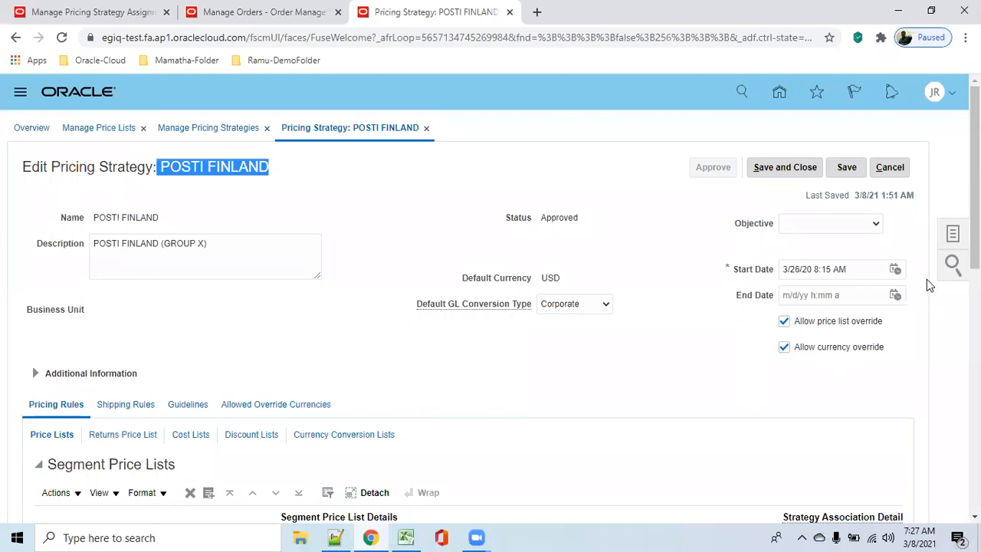
{"action": "left_click", "coordinate": [897, 169]}
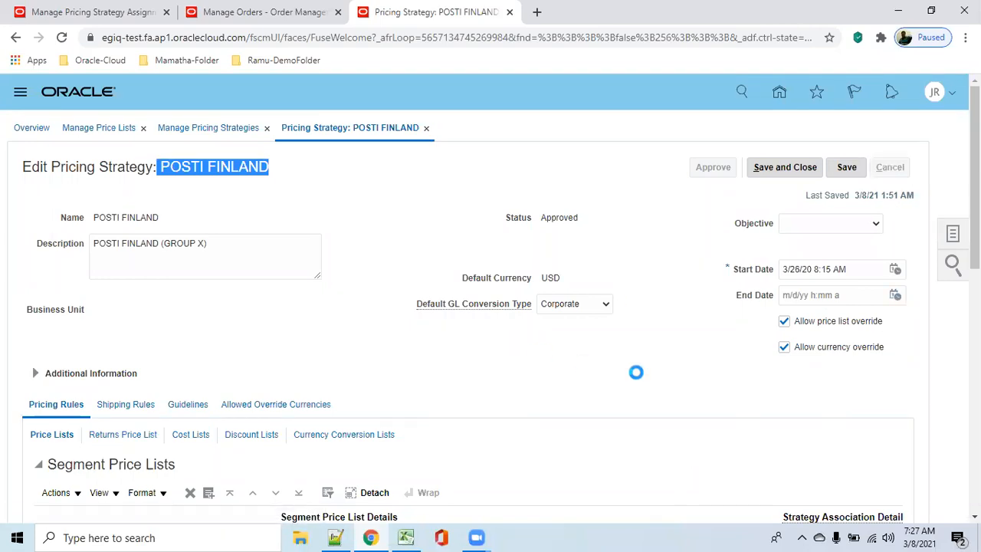
{"action": "left_click", "coordinate": [953, 237]}
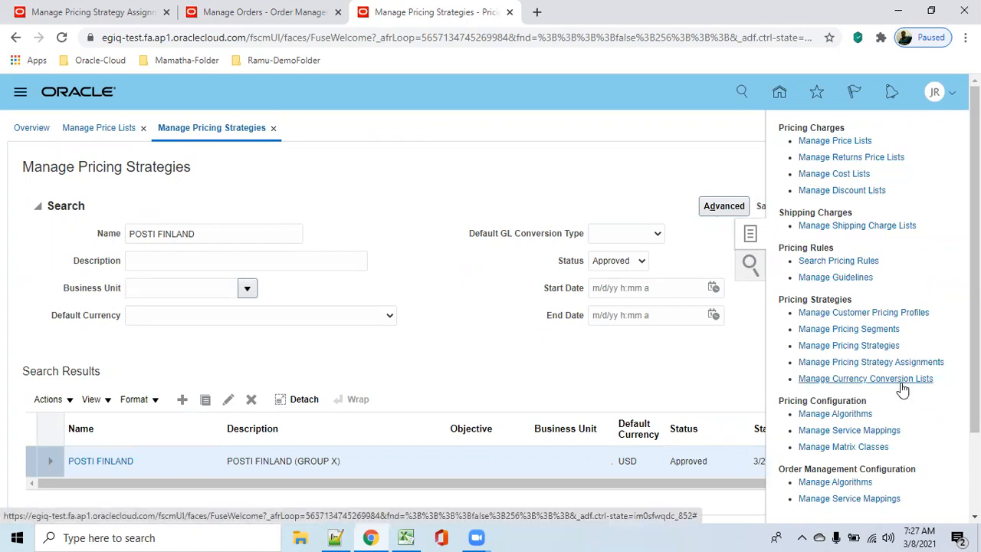
Step: Switch back to Excel and enter "Manage currency conversion lists" in cell I11 as the first setup step
{"action": "mouse_move", "coordinate": [413, 535]}
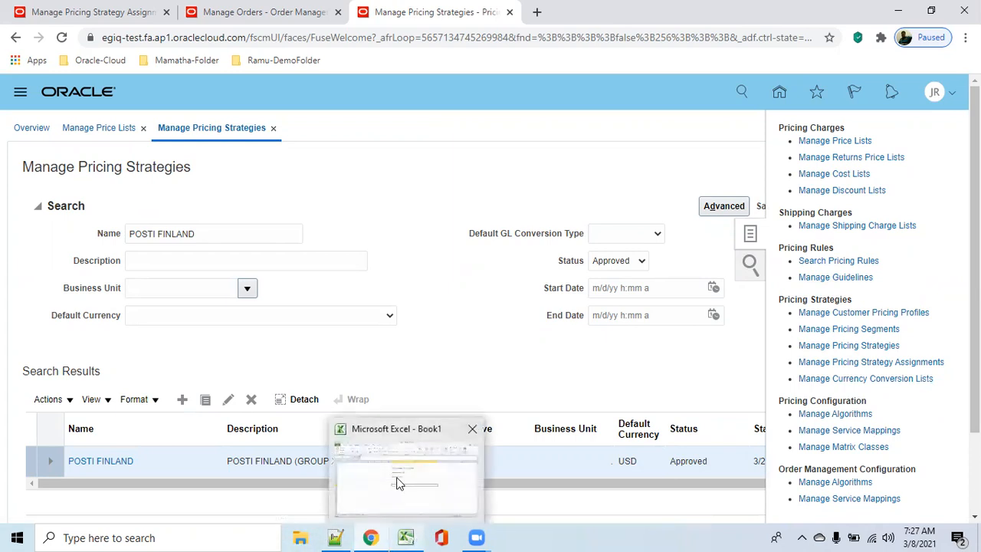
{"action": "left_click", "coordinate": [400, 483]}
{"action": "type", "text": "M"}
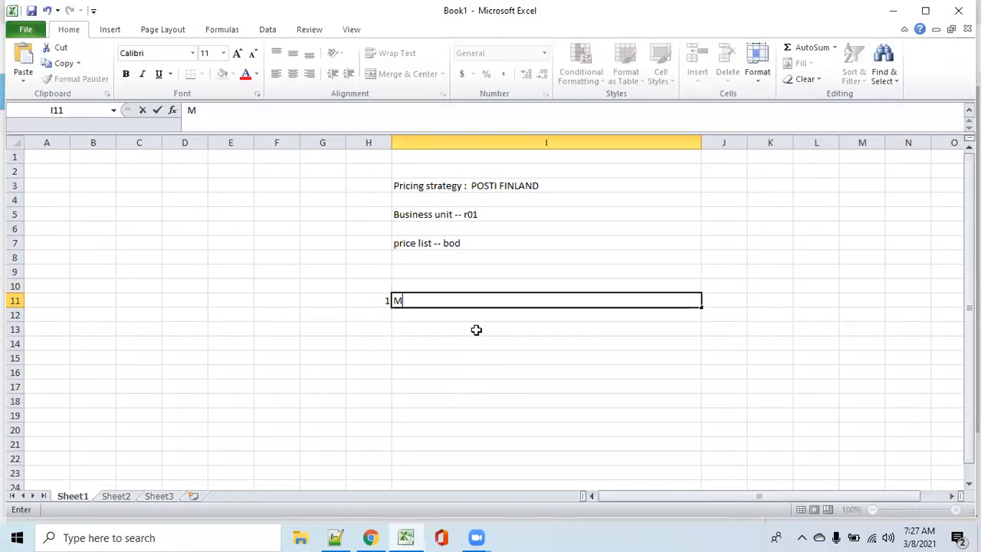
{"action": "type", "text": "anage curre"}
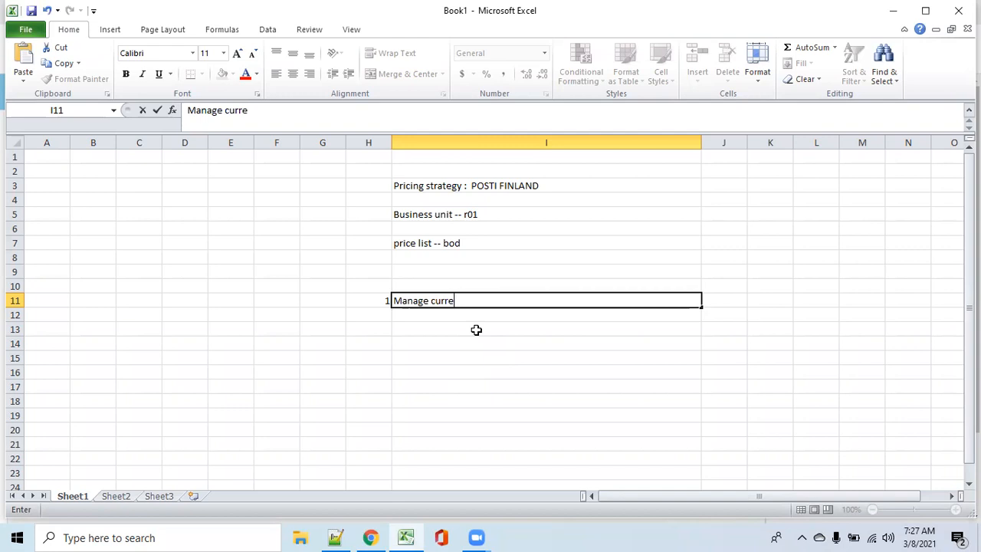
{"action": "type", "text": "ncy conversion lists"}
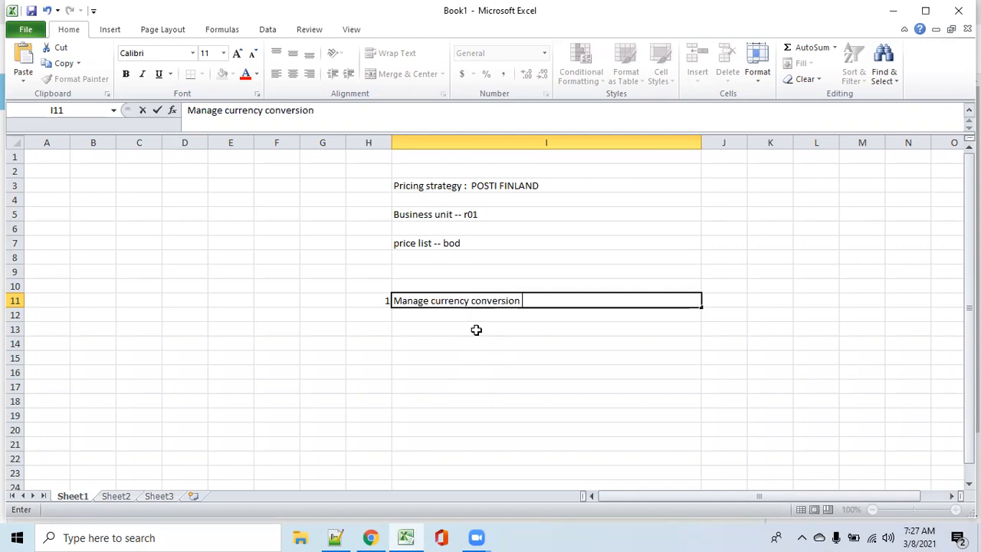
{"action": "key", "text": "Tab"}
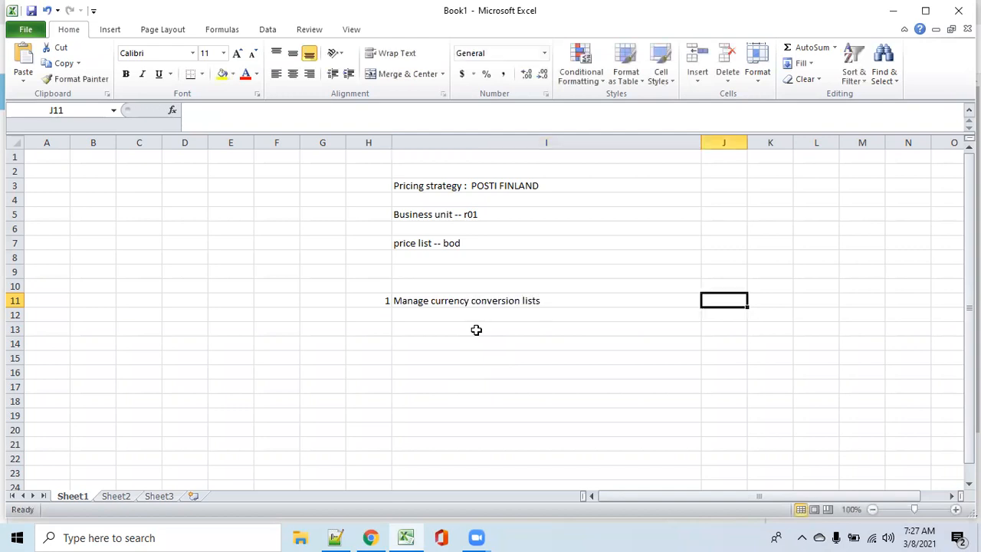
{"action": "left_click", "coordinate": [450, 299]}
{"action": "left_click", "coordinate": [378, 315]}
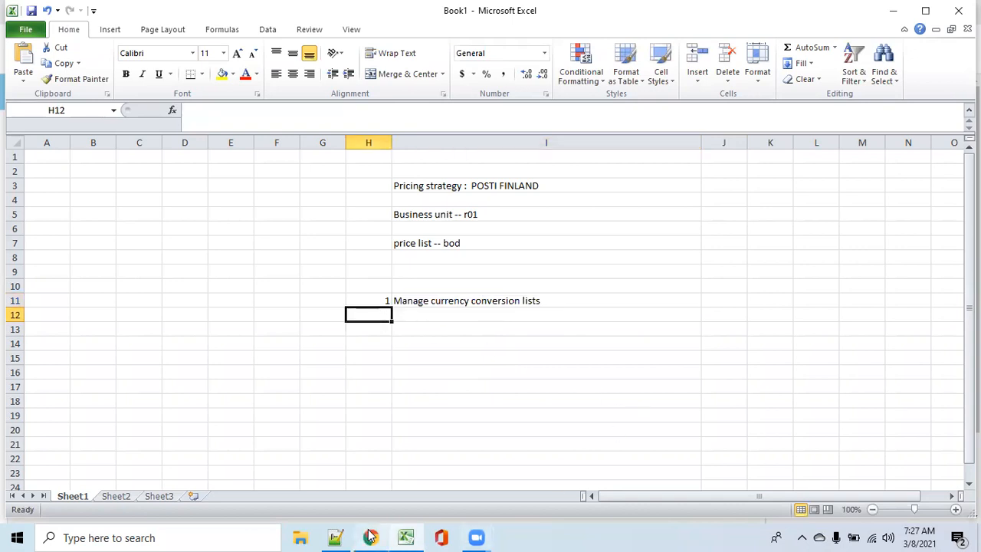
Step: Return to the Oracle page in Chrome and open the Manage Currency Conversion Lists task
{"action": "mouse_move", "coordinate": [368, 536]}
{"action": "left_click", "coordinate": [361, 499]}
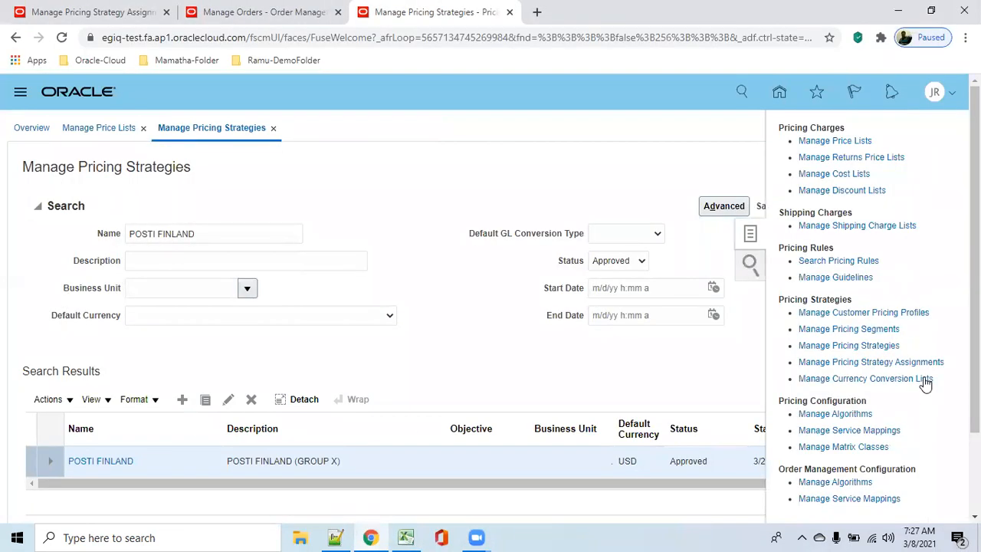
{"action": "left_click", "coordinate": [893, 380]}
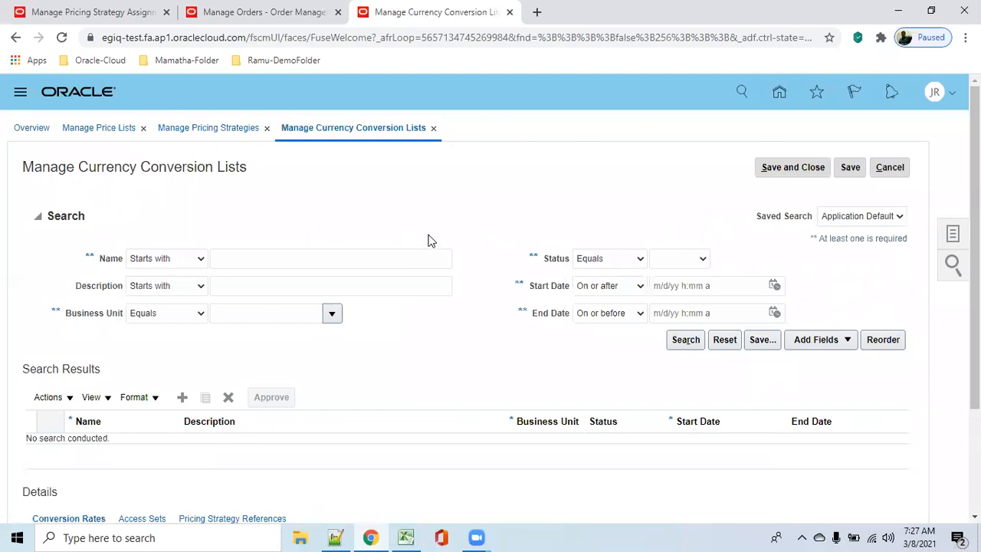
Step: Add a currency conversion list with name and description USD to EURO, assigned to the r01 US Business Units business unit
{"action": "left_click", "coordinate": [184, 397]}
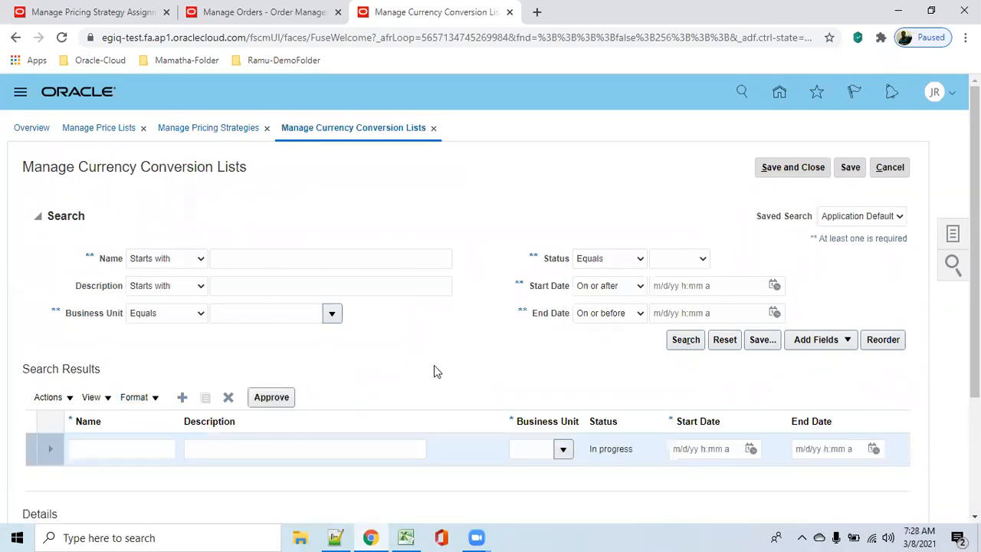
{"action": "left_click", "coordinate": [131, 443]}
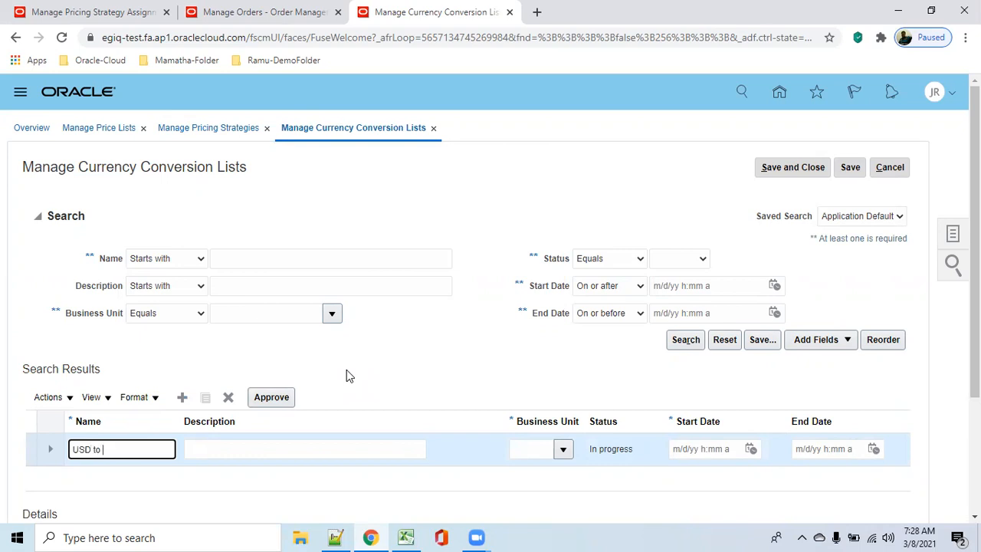
{"action": "type", "text": "USD to EURO"}
{"action": "key", "text": "Tab"}
{"action": "type", "text": "USD to EURO"}
{"action": "key", "text": "Tab"}
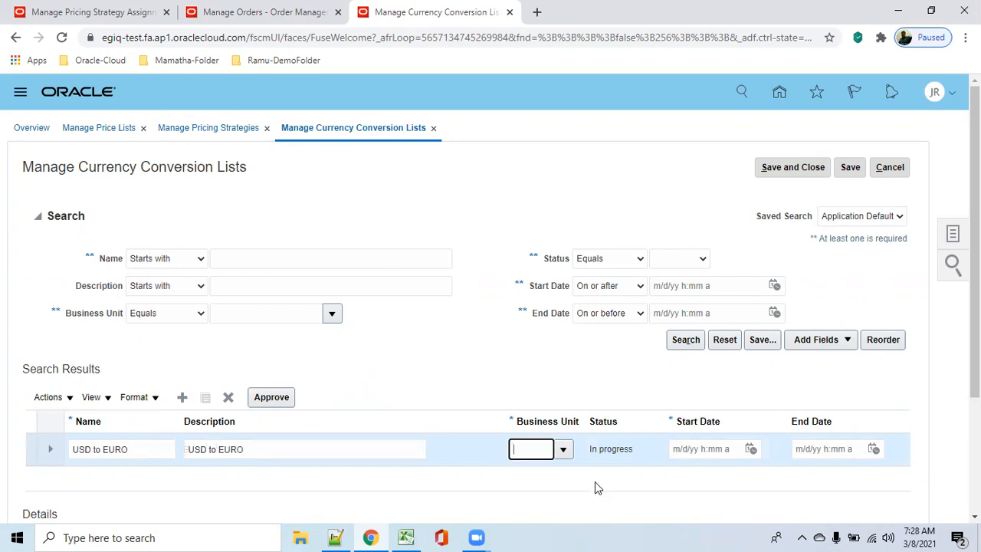
{"action": "left_click", "coordinate": [564, 450]}
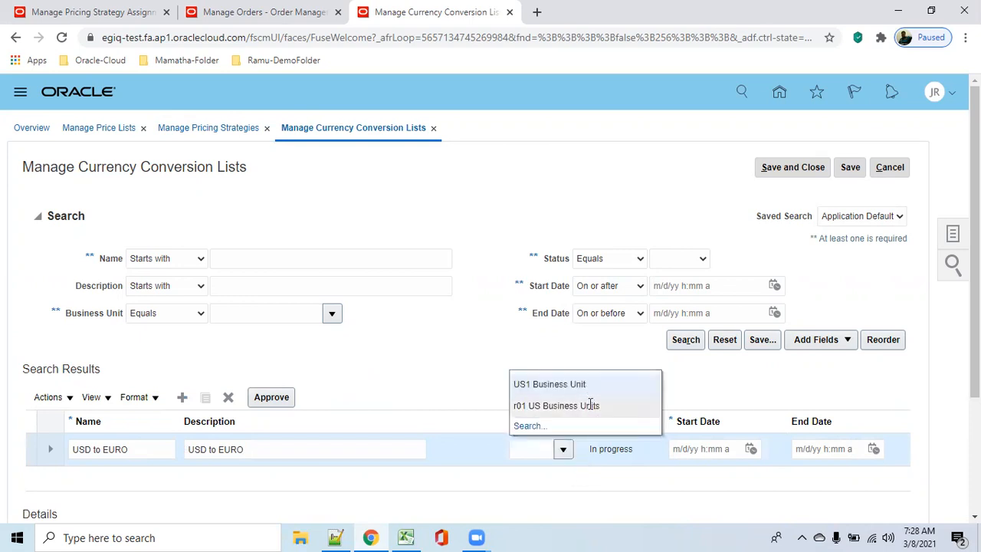
{"action": "left_click", "coordinate": [587, 405]}
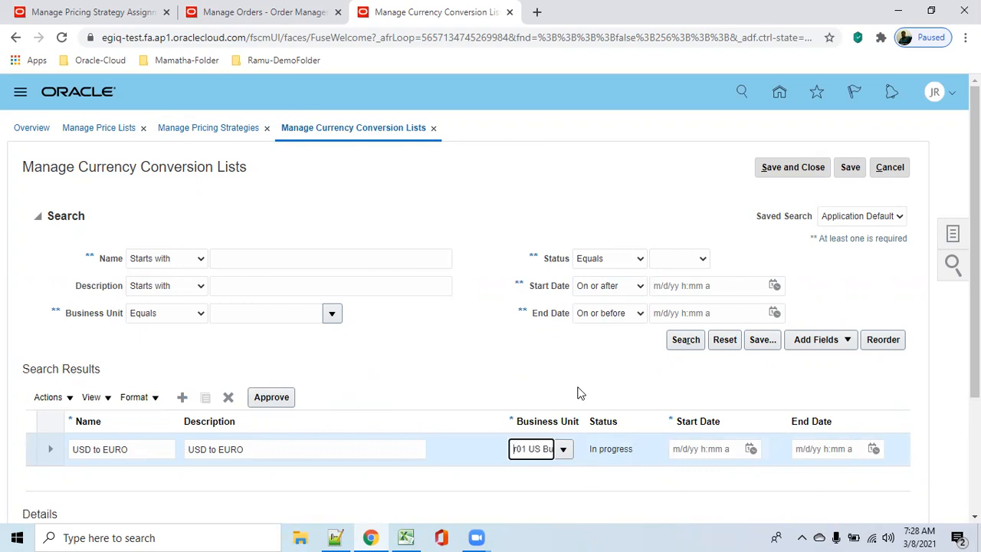
Step: Switch to the browser page with the new order and leave the order without saving it
{"action": "left_click", "coordinate": [71, 13]}
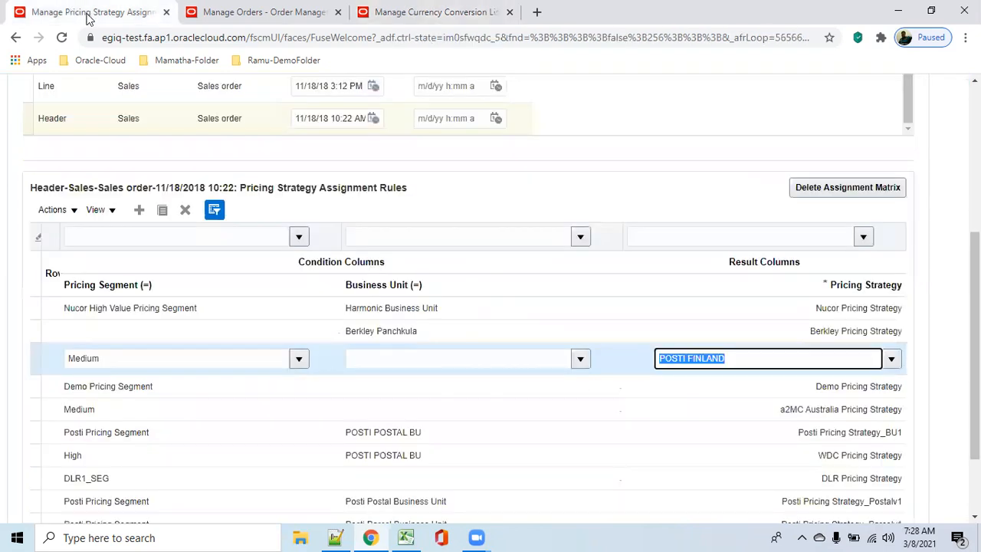
{"action": "scroll", "coordinate": [598, 166], "scroll_direction": "up", "scroll_amount": 4}
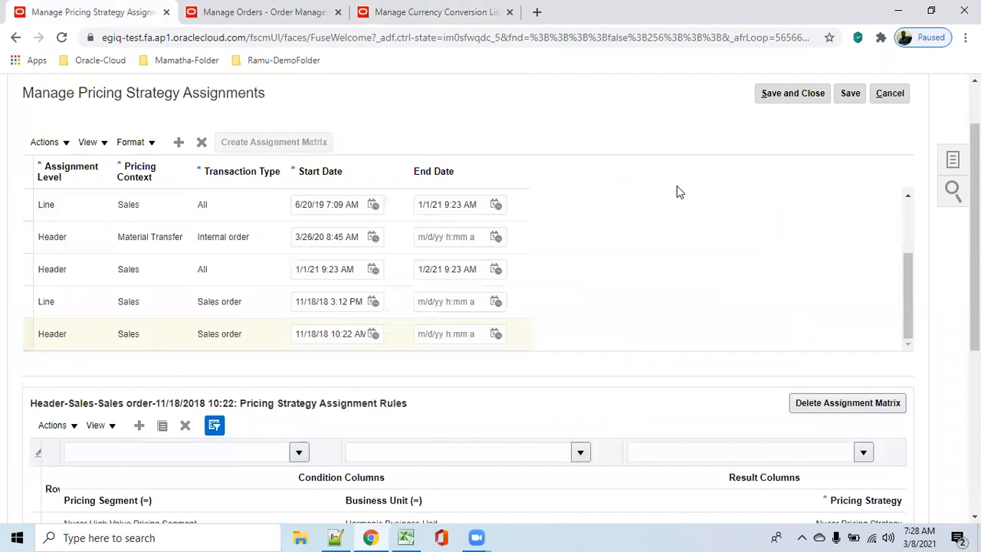
{"action": "left_click", "coordinate": [182, 21]}
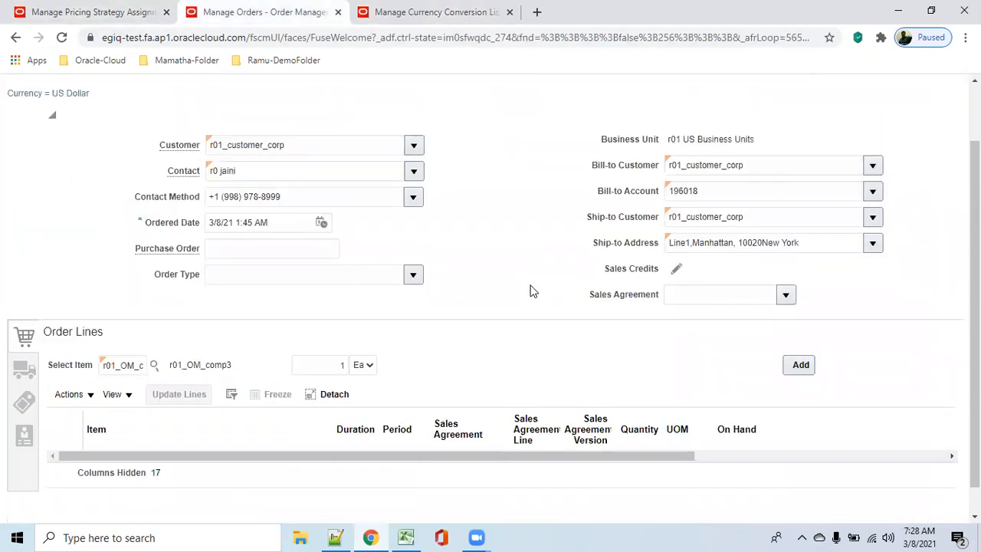
{"action": "scroll", "coordinate": [524, 287], "scroll_direction": "up", "scroll_amount": 2}
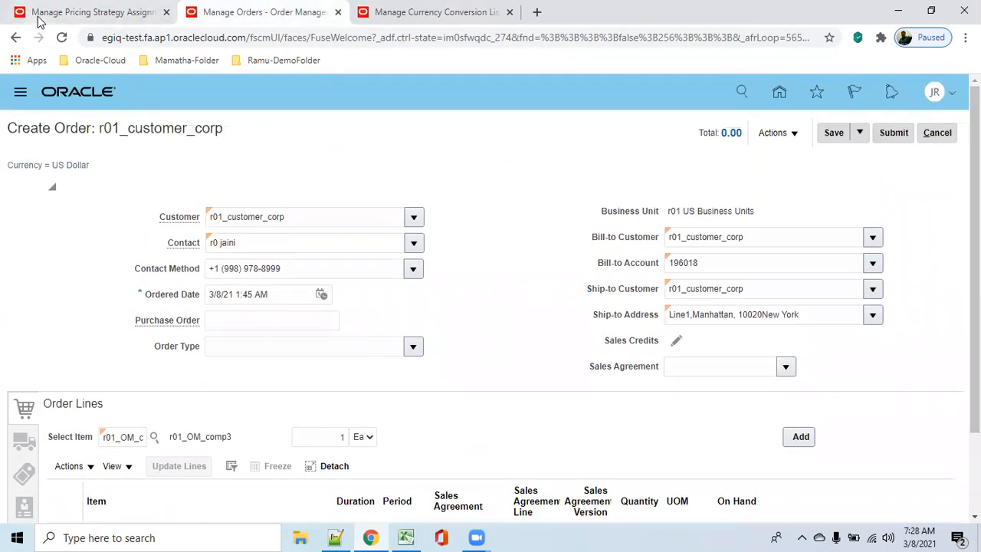
{"action": "left_click", "coordinate": [944, 136]}
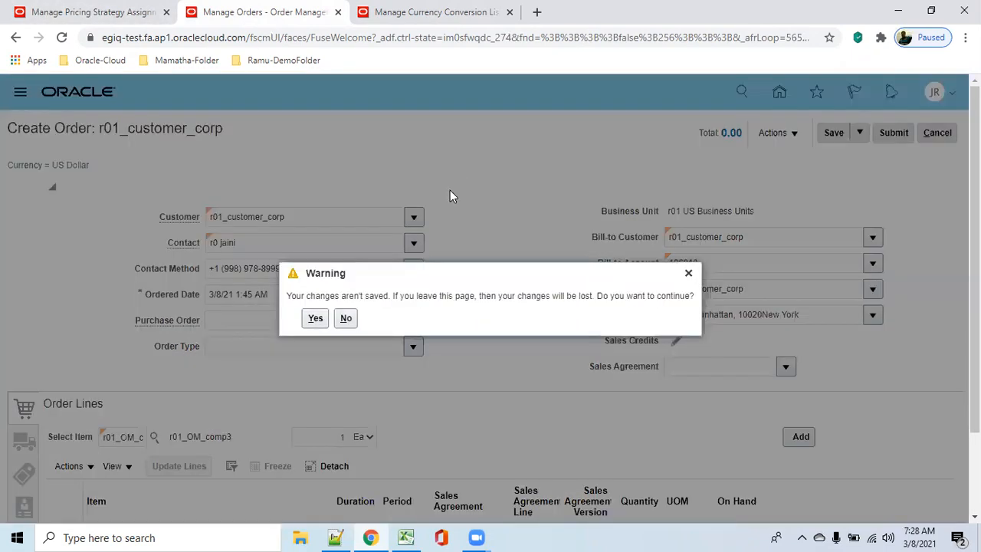
{"action": "left_click", "coordinate": [313, 320]}
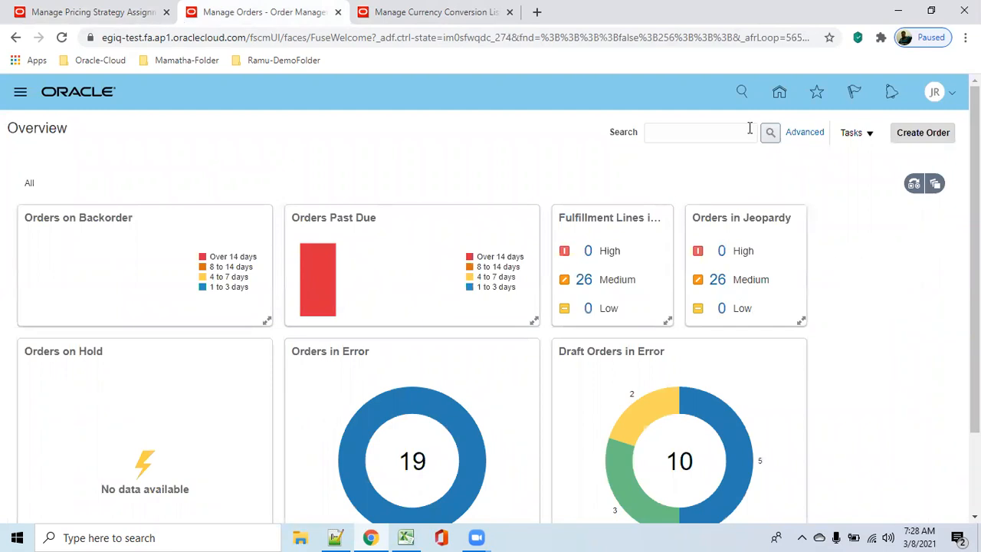
Step: Open Manage Price Lists in Pricing Administration and search for price lists with status Approved
{"action": "left_click", "coordinate": [780, 93]}
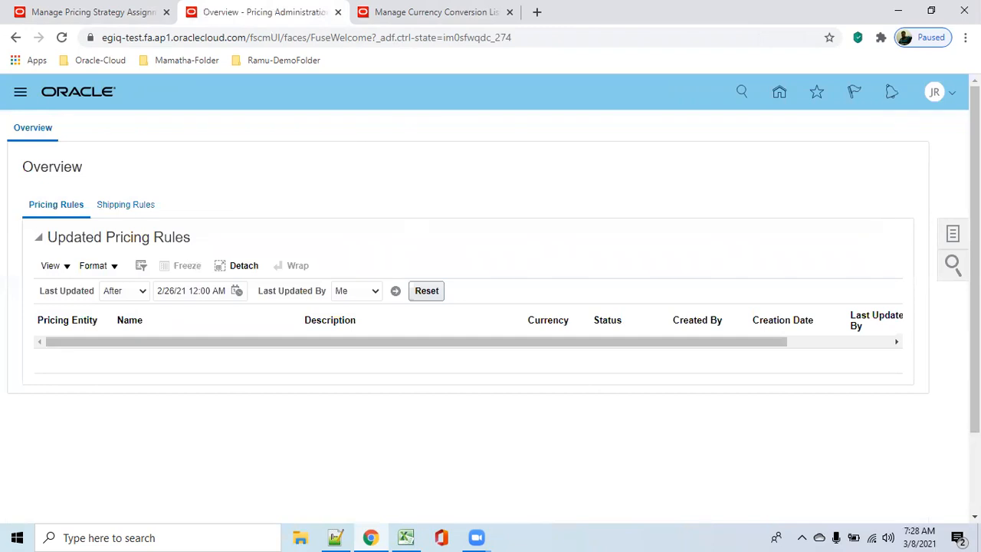
{"action": "left_click", "coordinate": [950, 236]}
{"action": "left_click", "coordinate": [863, 141]}
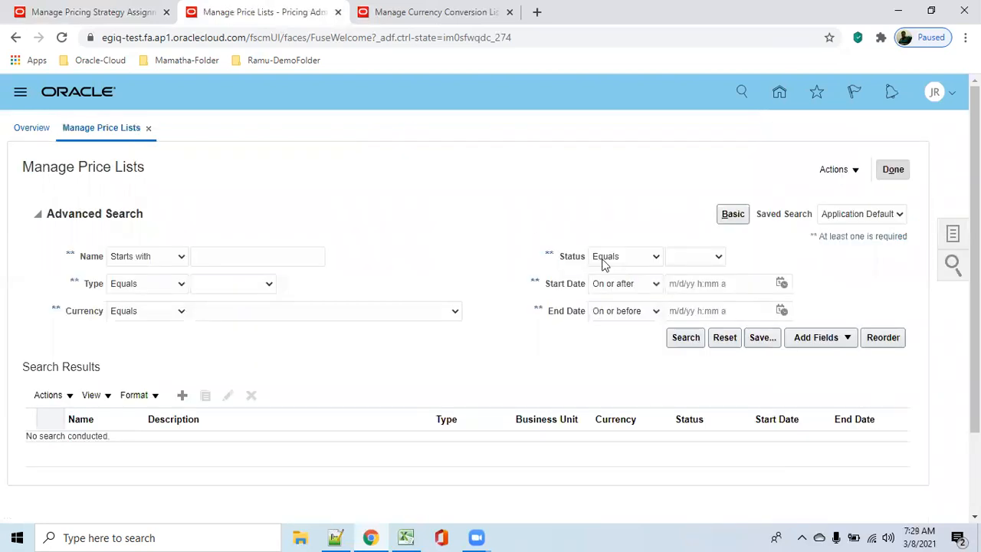
{"action": "left_click", "coordinate": [719, 257]}
{"action": "left_click", "coordinate": [687, 283]}
{"action": "left_click", "coordinate": [686, 337]}
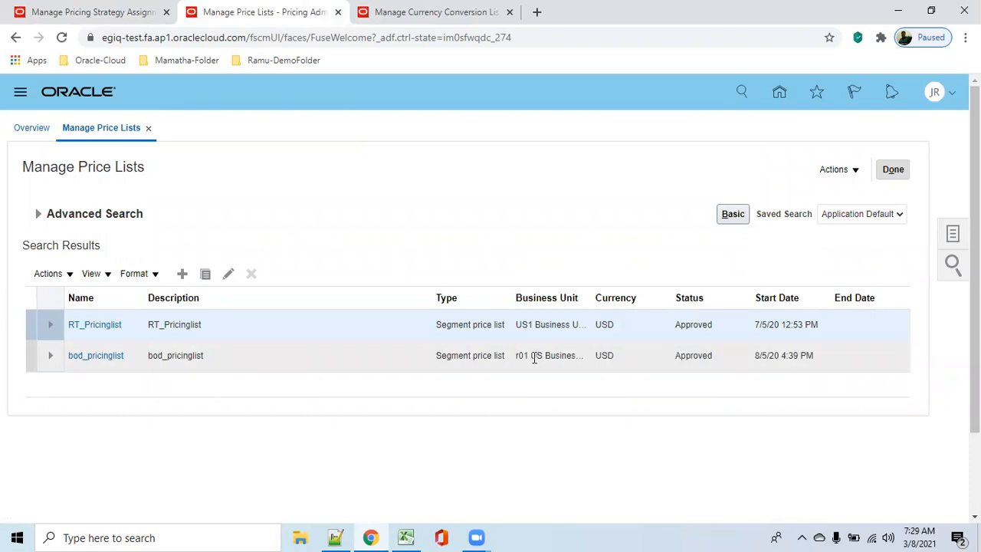
Step: Select and copy the start date of bod_pricinglist
{"action": "left_click", "coordinate": [757, 355]}
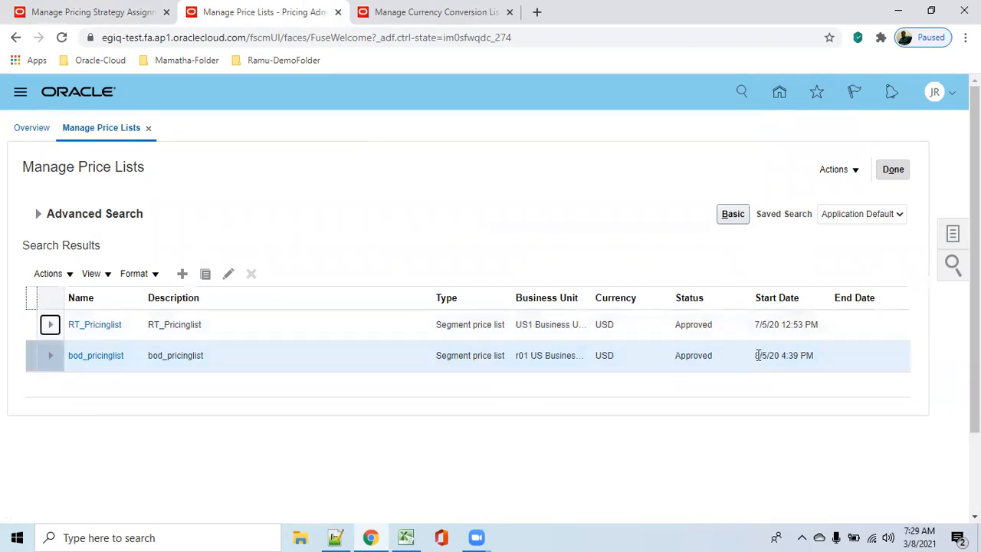
{"action": "left_click", "coordinate": [757, 355]}
{"action": "left_click_drag", "start_coordinate": [757, 355], "coordinate": [839, 357]}
{"action": "key", "text": "ctrl+c"}
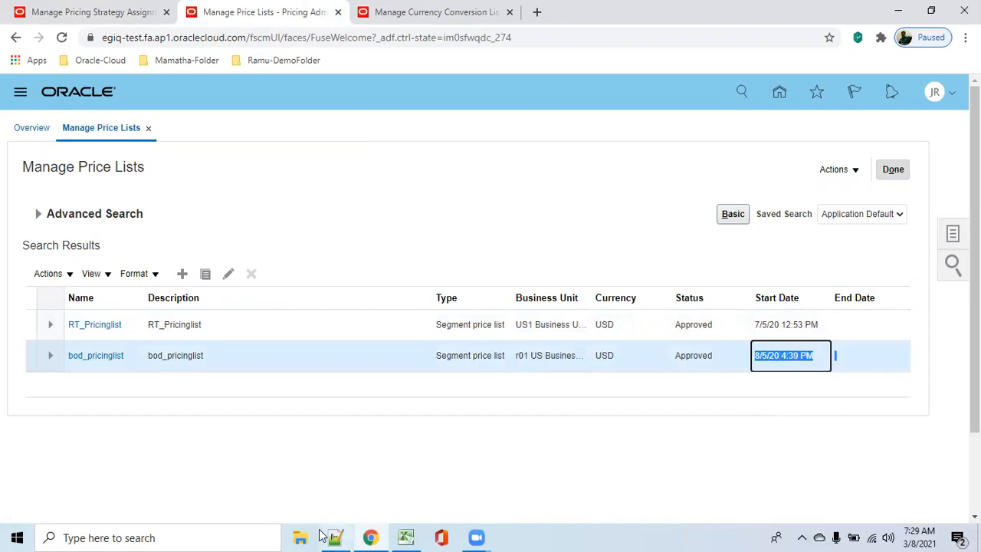
Step: Switch to Notepad++ and paste the start date 8/5/20 4:39 PM on a new line below the price list note
{"action": "mouse_move", "coordinate": [335, 537]}
{"action": "left_click", "coordinate": [332, 506]}
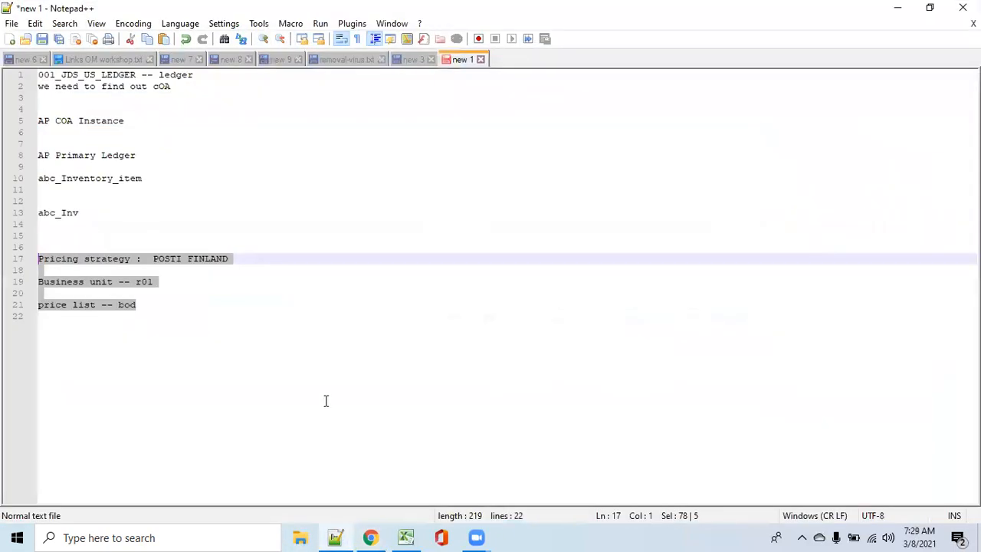
{"action": "left_click", "coordinate": [303, 317]}
{"action": "key", "text": "Return"}
{"action": "key", "text": "Return"}
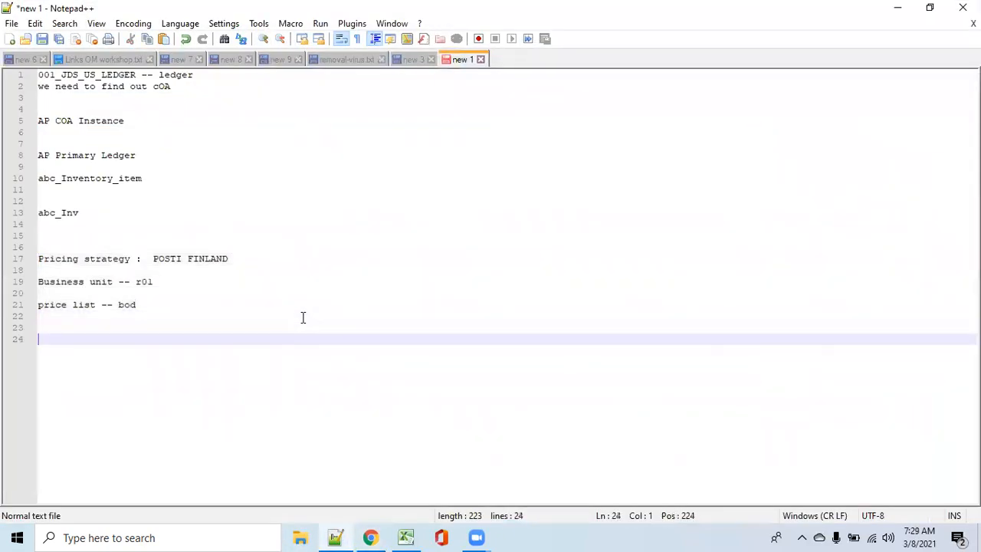
{"action": "key", "text": "ctrl+shift+v"}
{"action": "key", "text": "BackSpace"}
{"action": "key", "text": "BackSpace"}
{"action": "key", "text": "ctrl+v"}
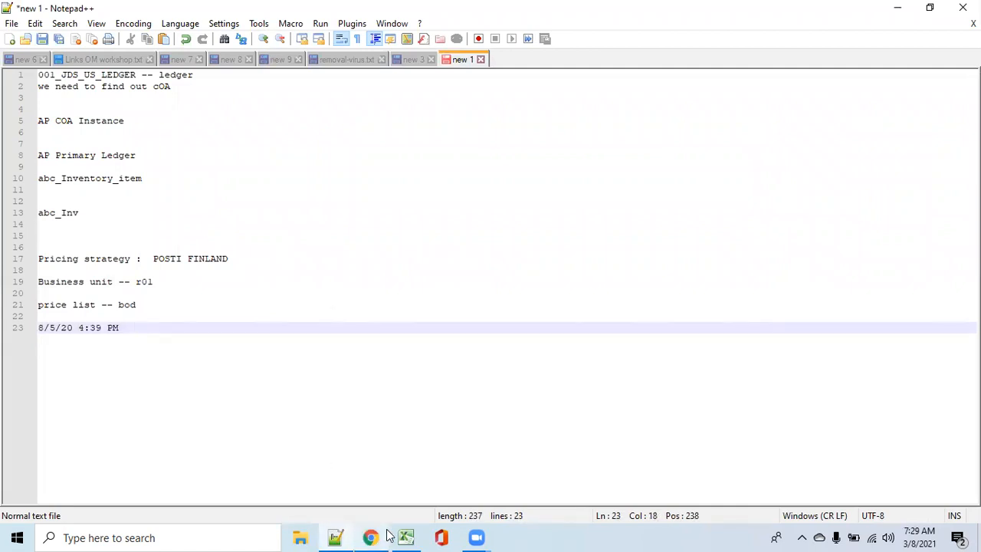
Step: Switch back to Chrome and return to the Manage Currency Conversion Lists page
{"action": "mouse_move", "coordinate": [373, 527]}
{"action": "left_click", "coordinate": [365, 499]}
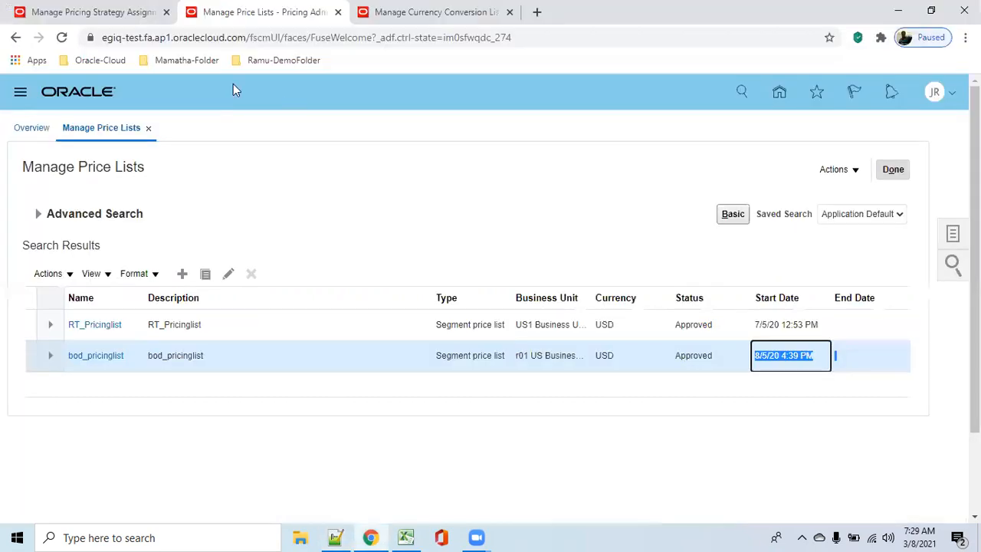
{"action": "left_click", "coordinate": [92, 12]}
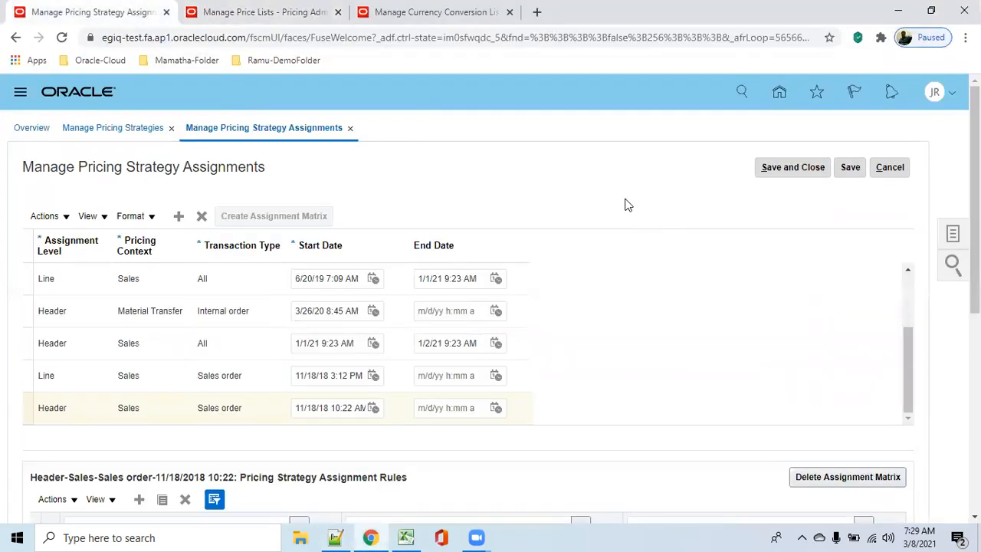
{"action": "left_click", "coordinate": [774, 3]}
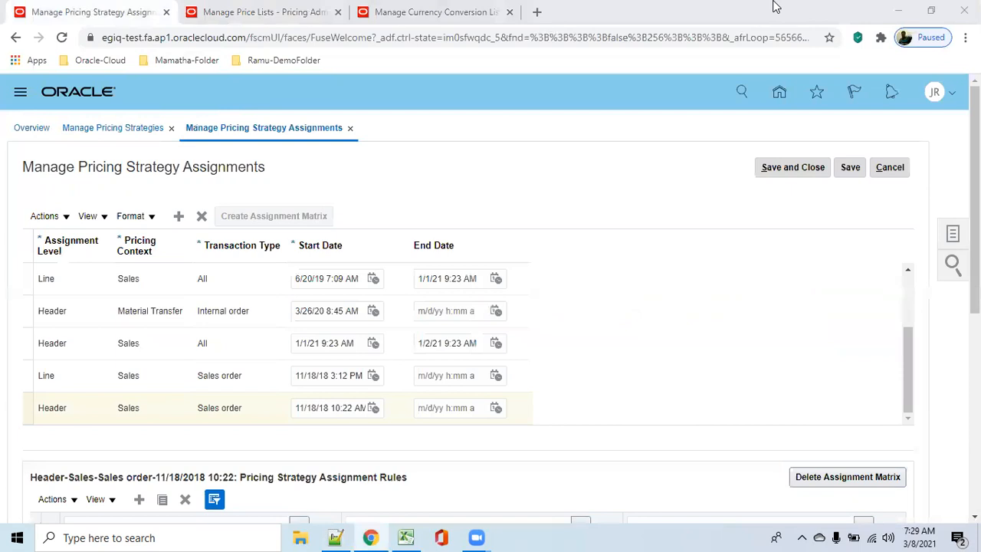
{"action": "left_click", "coordinate": [462, 13]}
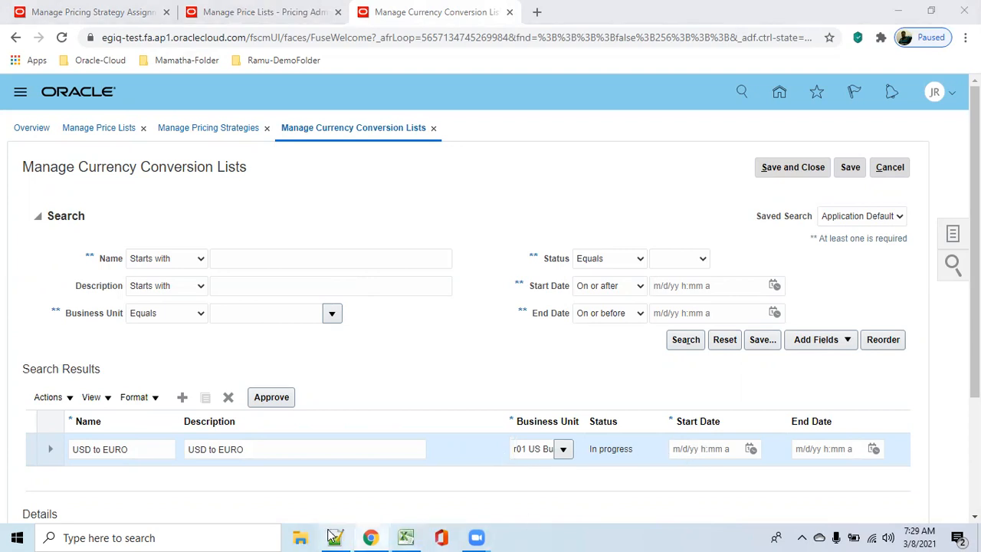
Step: Copy 8/5/20 4:39 PM from Notepad++ and enter it in Chrome as the start date of the USD to EURO conversion list
{"action": "mouse_move", "coordinate": [331, 535]}
{"action": "left_click", "coordinate": [316, 485]}
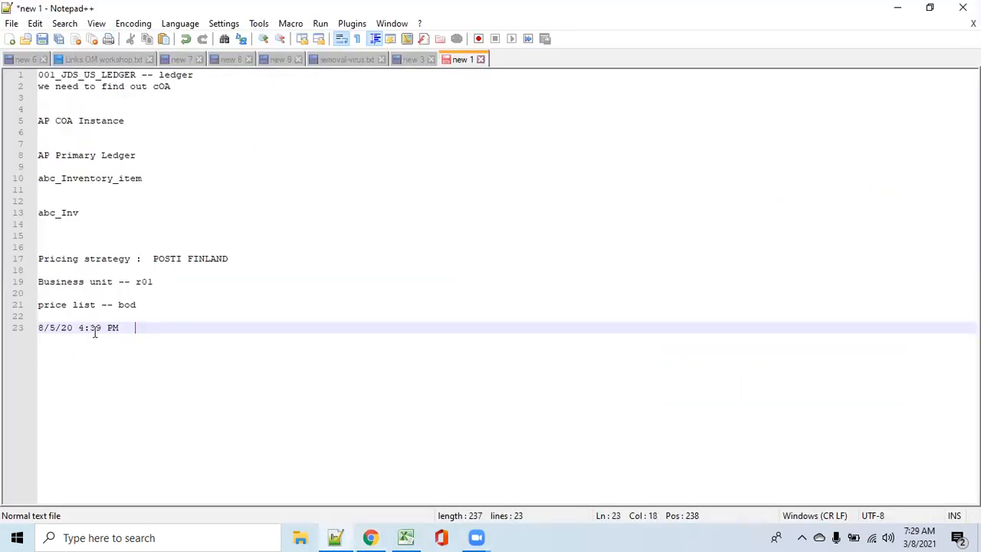
{"action": "left_click_drag", "start_coordinate": [122, 330], "coordinate": [32, 329]}
{"action": "key", "text": "ctrl+c"}
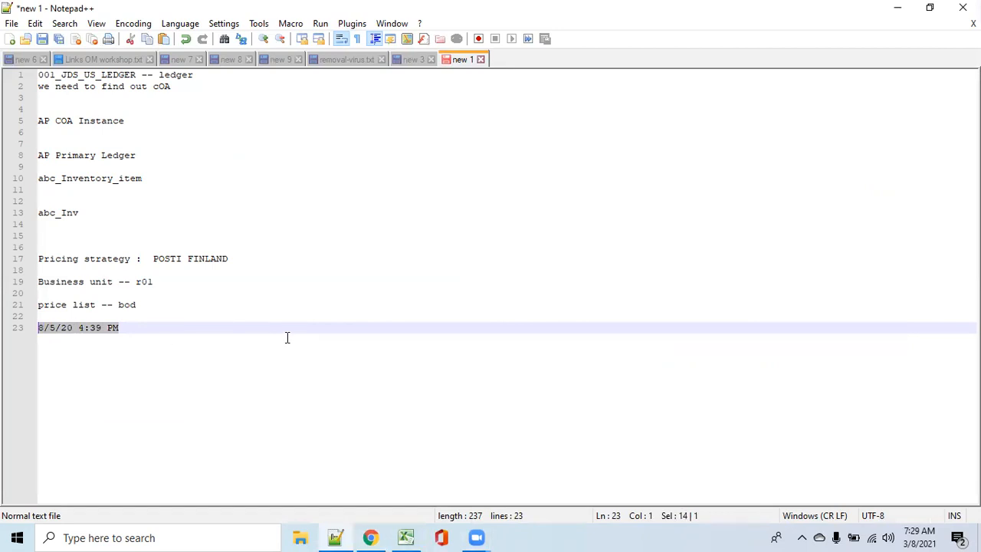
{"action": "left_click", "coordinate": [898, 8]}
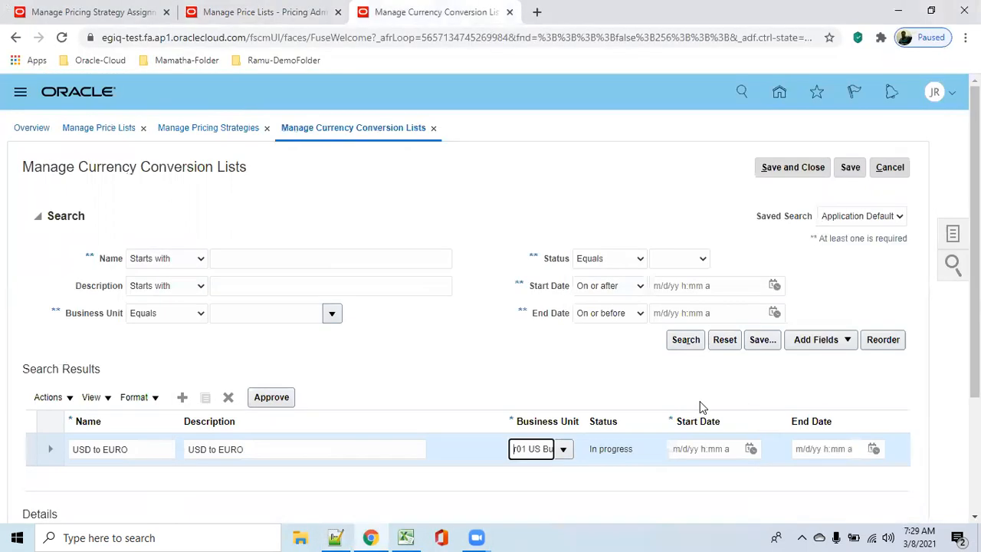
{"action": "left_click", "coordinate": [692, 448]}
{"action": "key", "text": "ctrl+v"}
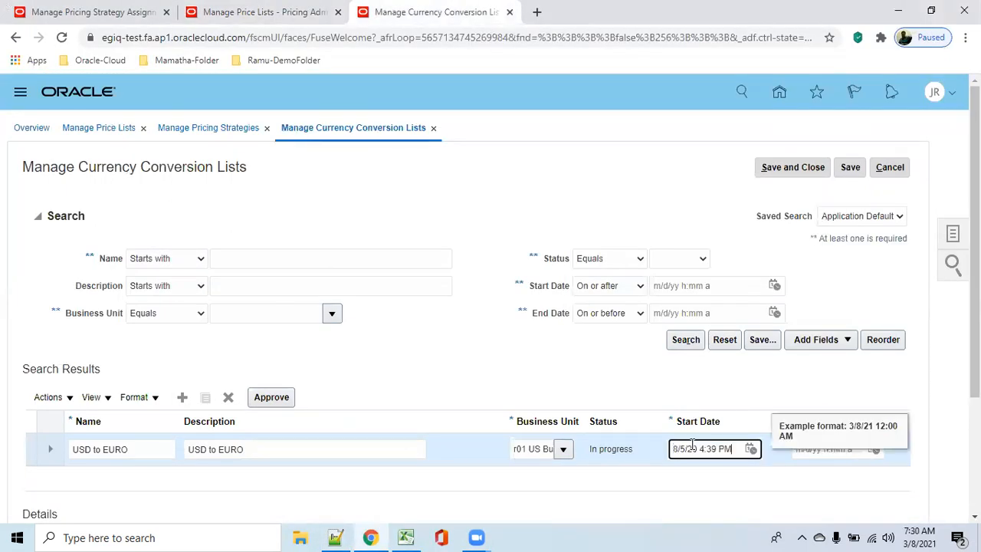
{"action": "key", "text": "Tab"}
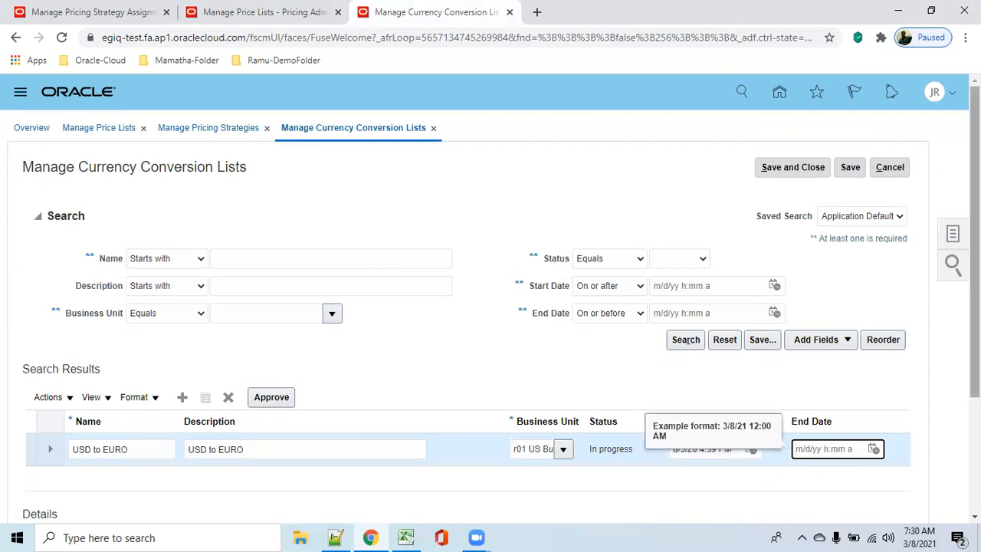
Step: Create a conversion rate for the USD to EURO list with base currency USD - US Dollar and to currency EUR - Euro
{"action": "scroll", "coordinate": [370, 342], "scroll_direction": "down", "scroll_amount": 2}
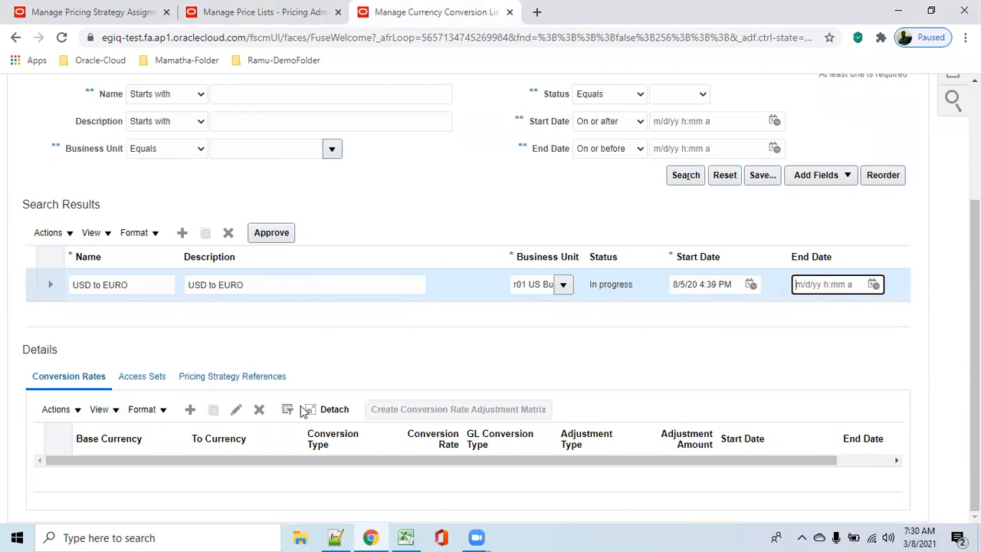
{"action": "left_click", "coordinate": [235, 414]}
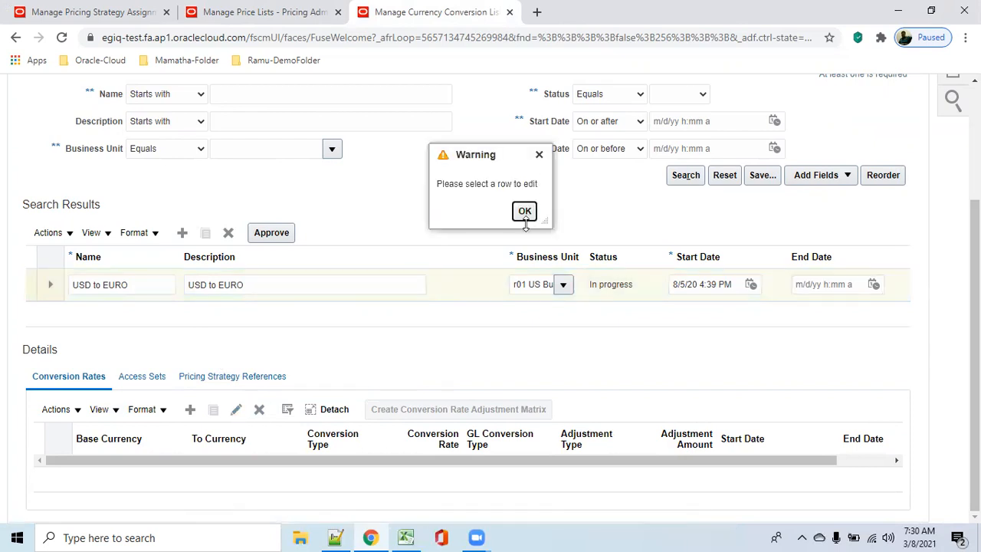
{"action": "left_click", "coordinate": [524, 213]}
{"action": "left_click", "coordinate": [191, 410]}
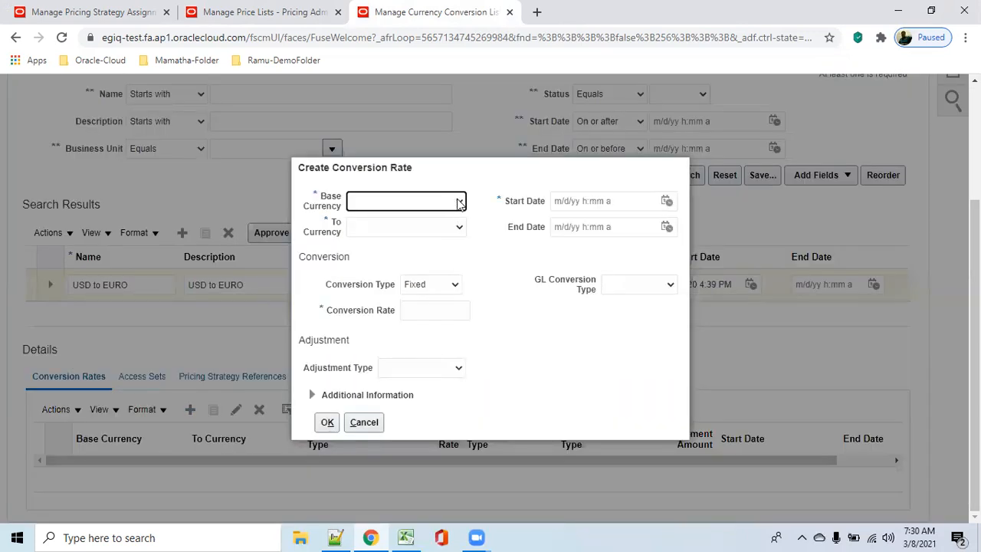
{"action": "left_click", "coordinate": [458, 203]}
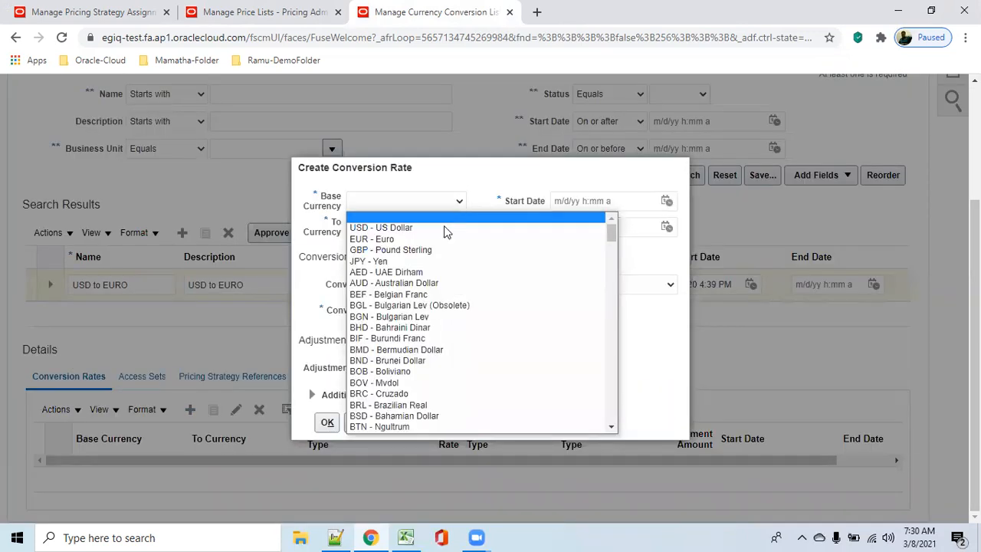
{"action": "left_click", "coordinate": [440, 228]}
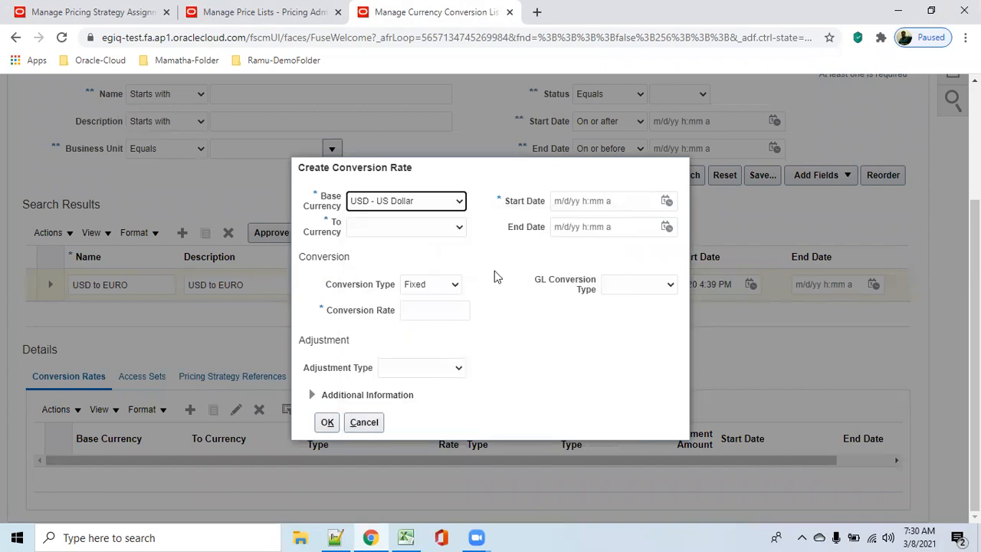
{"action": "left_click", "coordinate": [458, 228]}
{"action": "left_click", "coordinate": [454, 266]}
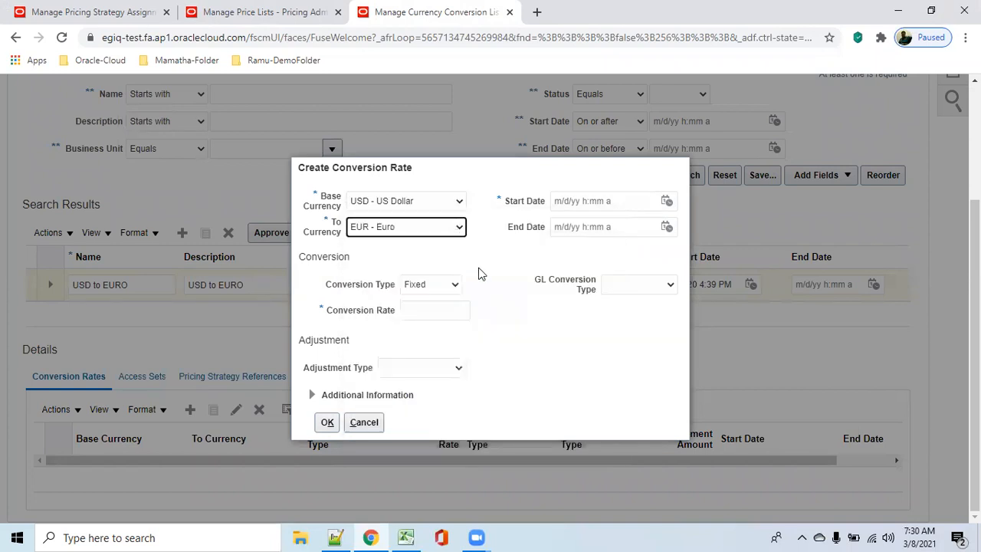
Step: Paste the copied 8/5/20 4:39 PM as the start date of the new conversion rate
{"action": "left_click", "coordinate": [571, 202]}
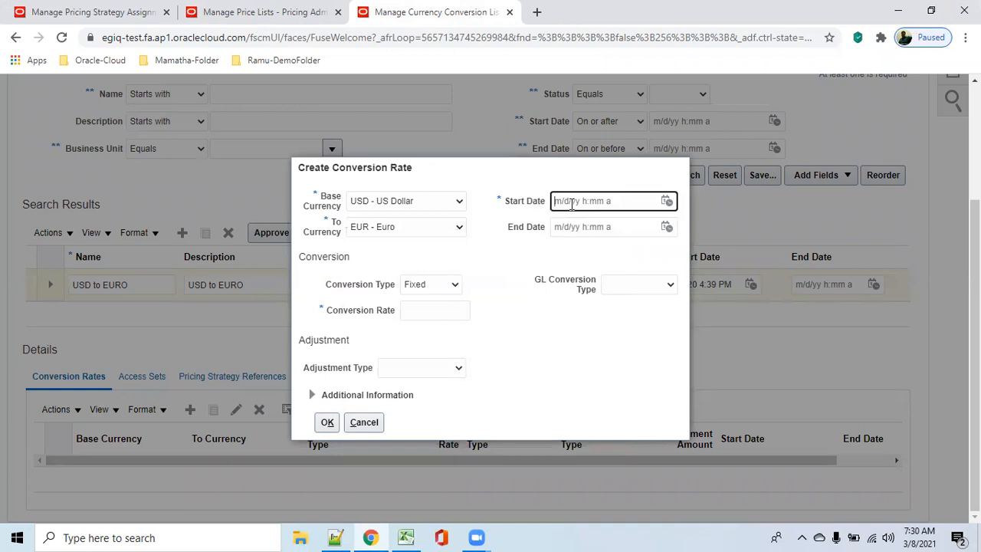
{"action": "key", "text": "ctrl+v"}
{"action": "key", "text": "Tab"}
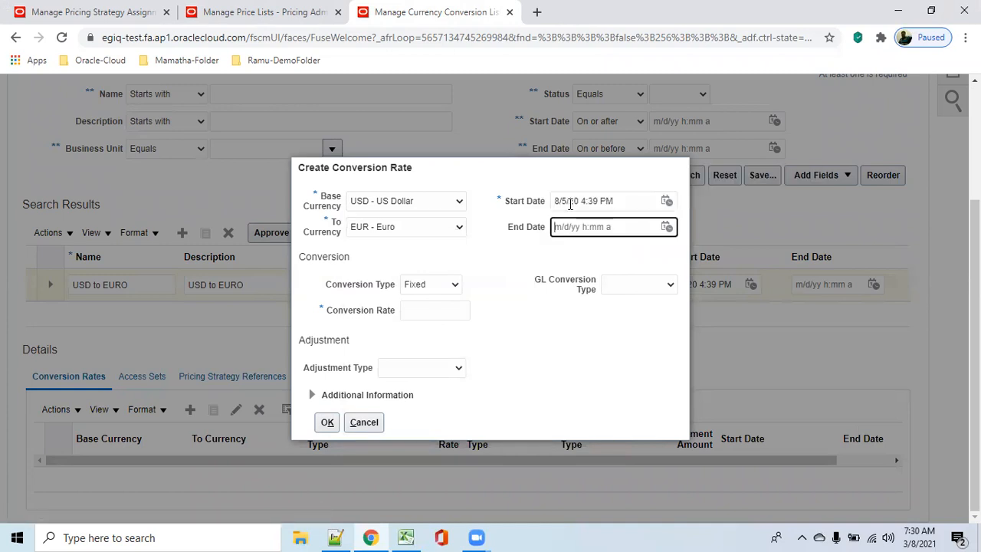
Step: Try GL sourced as the conversion type, look through its GL conversion types, and return the type to Fixed
{"action": "left_click", "coordinate": [455, 285]}
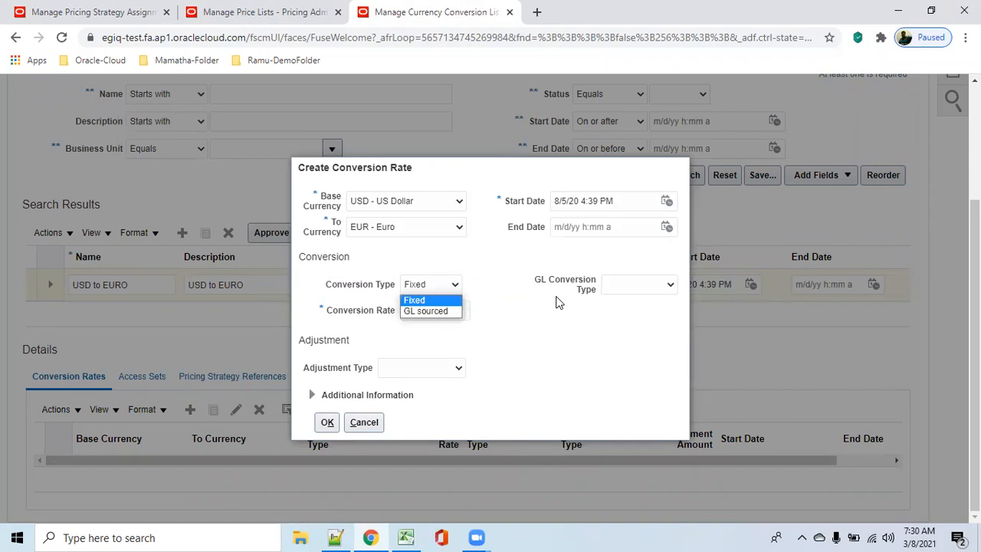
{"action": "left_click", "coordinate": [436, 311]}
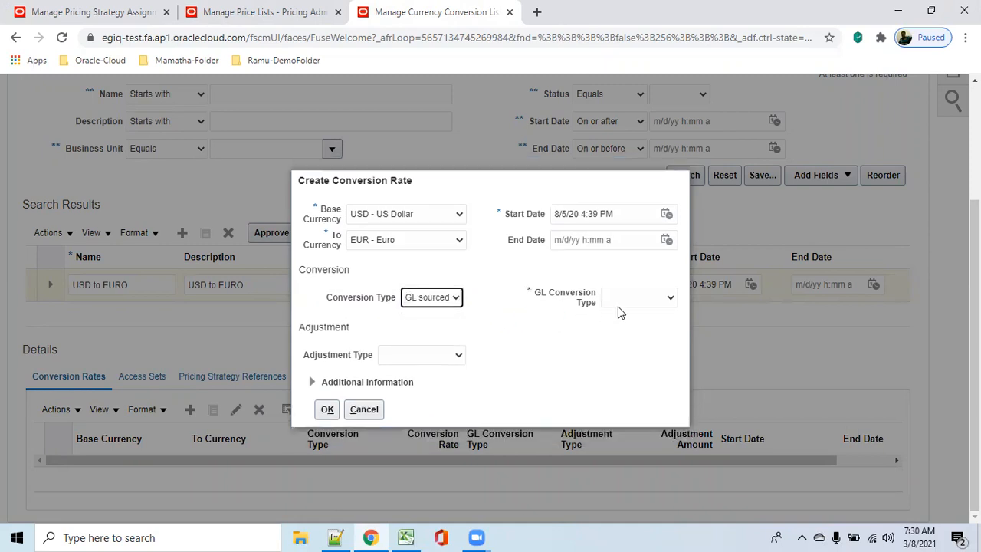
{"action": "left_click", "coordinate": [670, 299]}
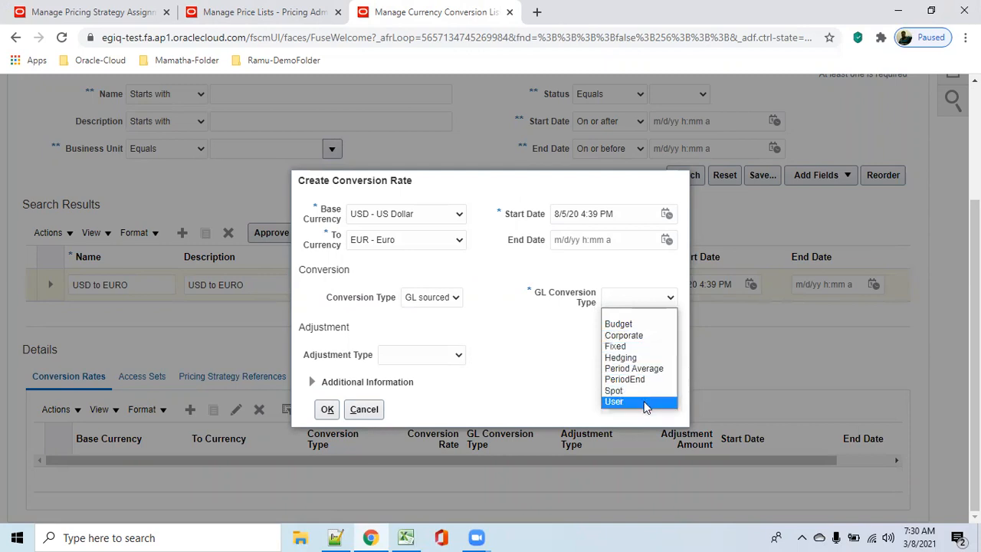
{"action": "left_click", "coordinate": [564, 363]}
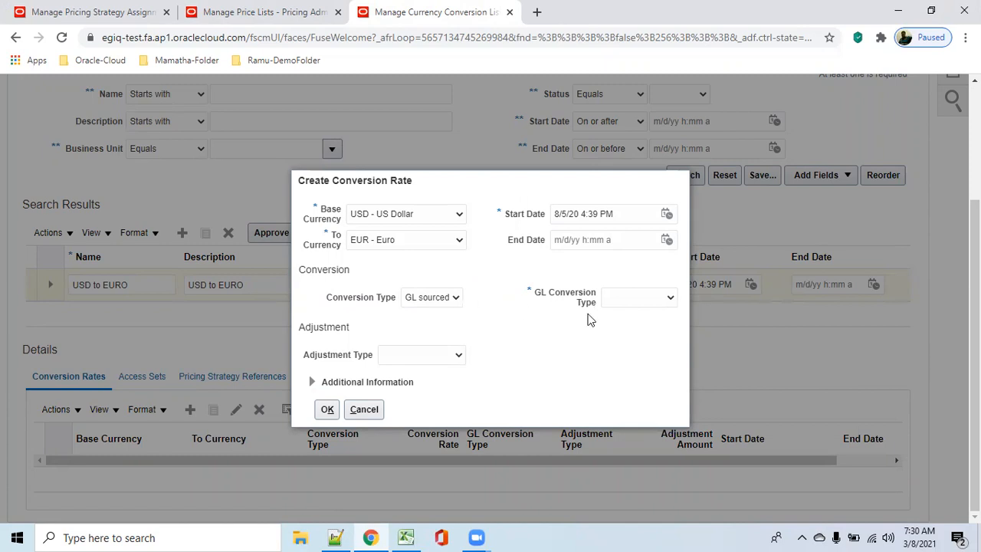
{"action": "left_click", "coordinate": [458, 298]}
{"action": "left_click", "coordinate": [441, 311]}
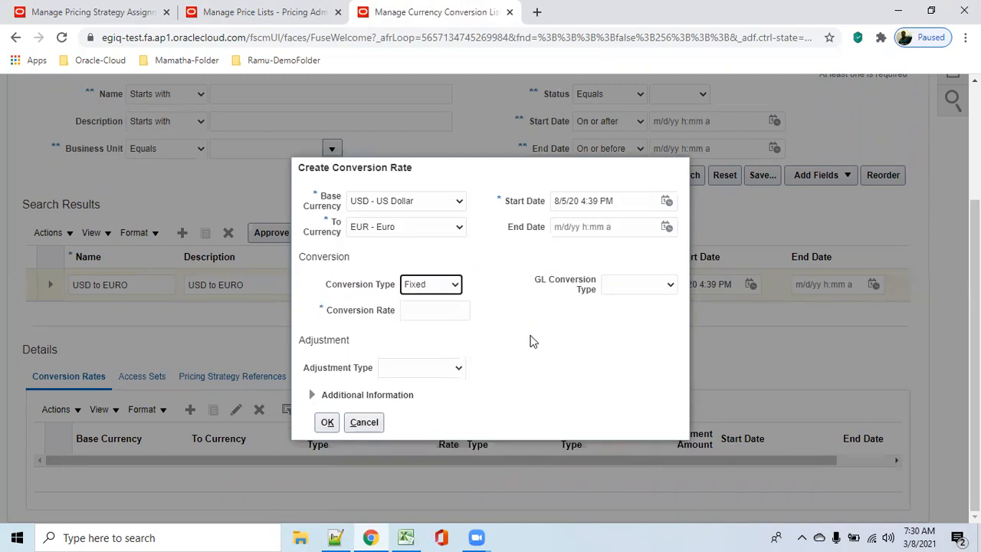
Step: Look up the current USD to euro exchange rate with a Google search in a new browser tab
{"action": "left_click", "coordinate": [415, 311]}
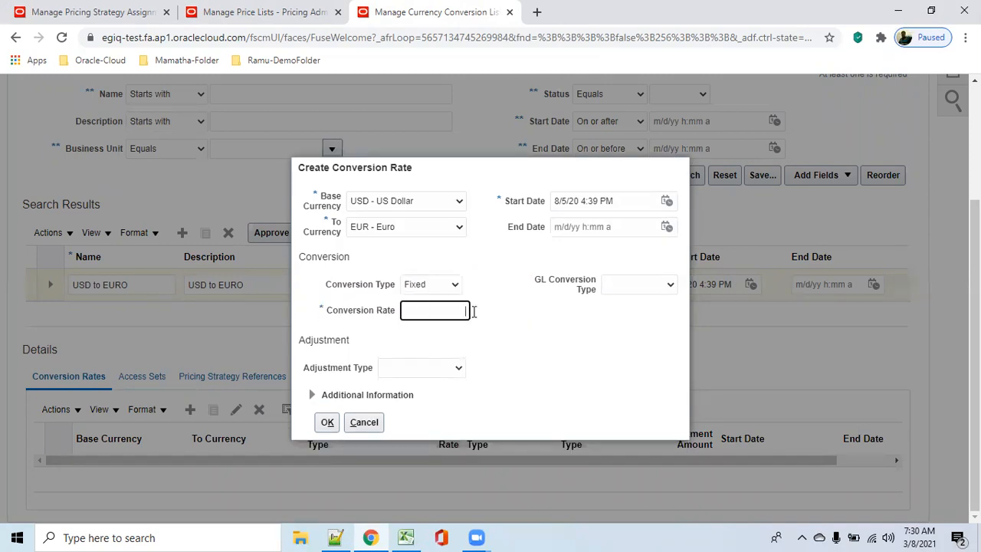
{"action": "double_click", "coordinate": [702, 25]}
{"action": "left_click", "coordinate": [549, 31]}
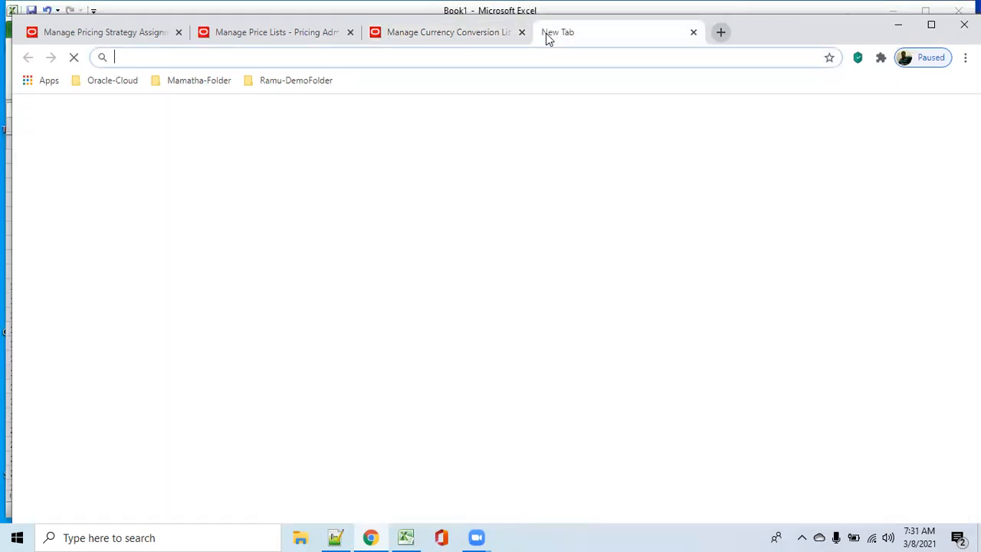
{"action": "type", "text": "usd to euro"}
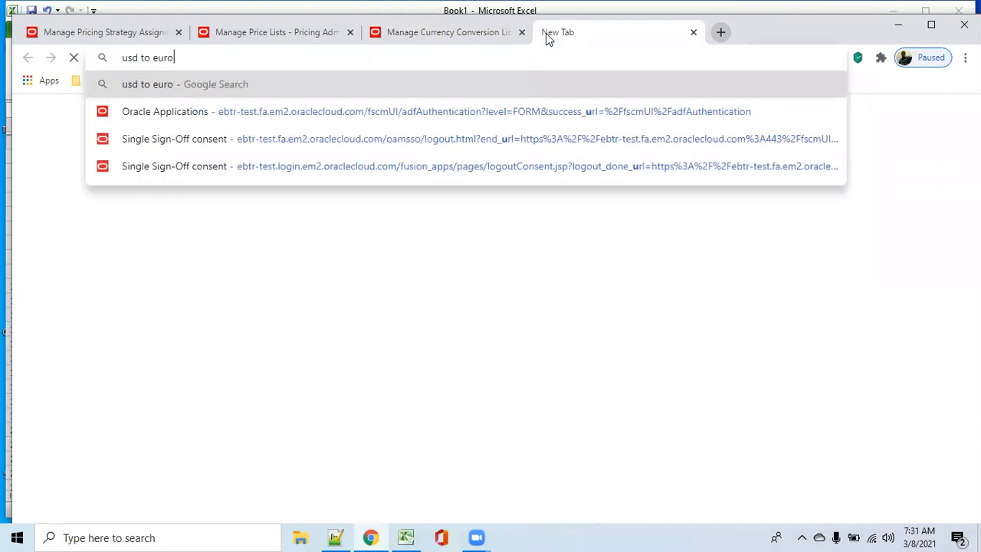
{"action": "type", "text": " conver"}
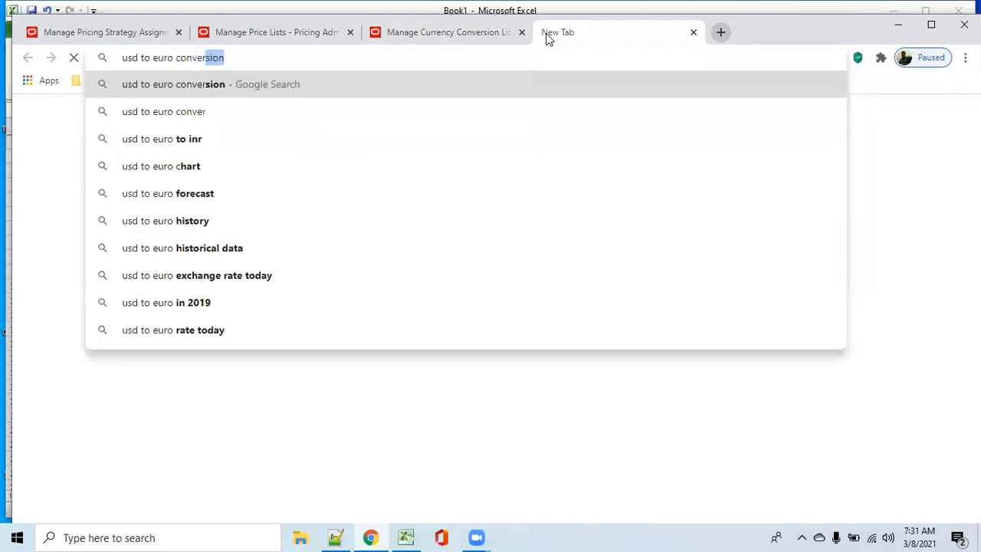
{"action": "type", "text": "ion"}
{"action": "key", "text": "Return"}
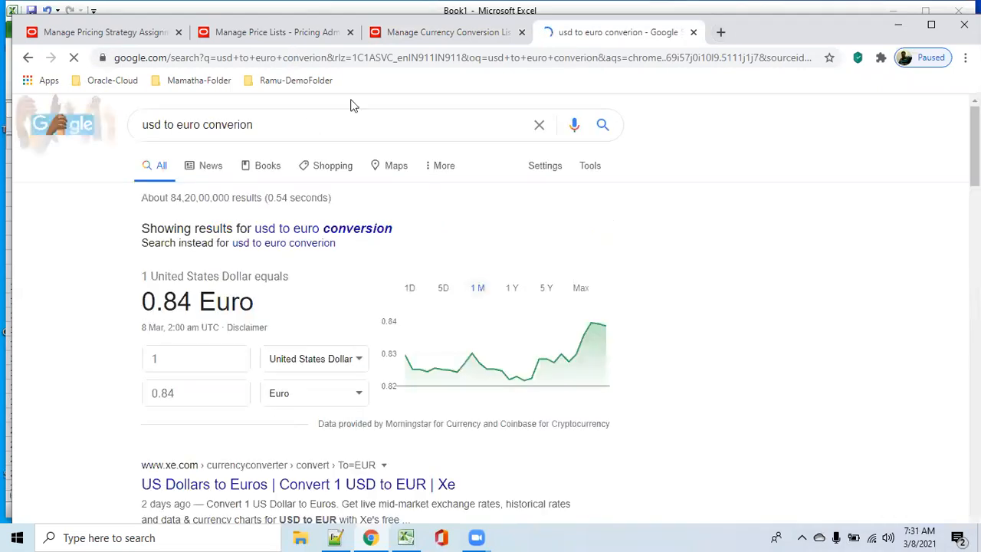
Step: Return to the conversion rate form, set the conversion rate to 0.84, and confirm it with no adjustment type
{"action": "left_click", "coordinate": [406, 34]}
{"action": "type", "text": "0.84"}
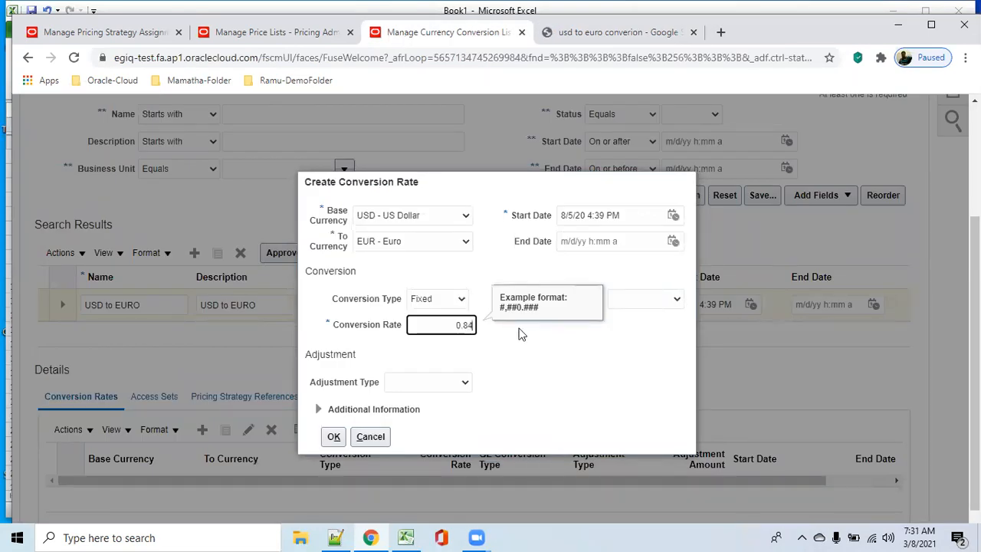
{"action": "key", "text": "Tab"}
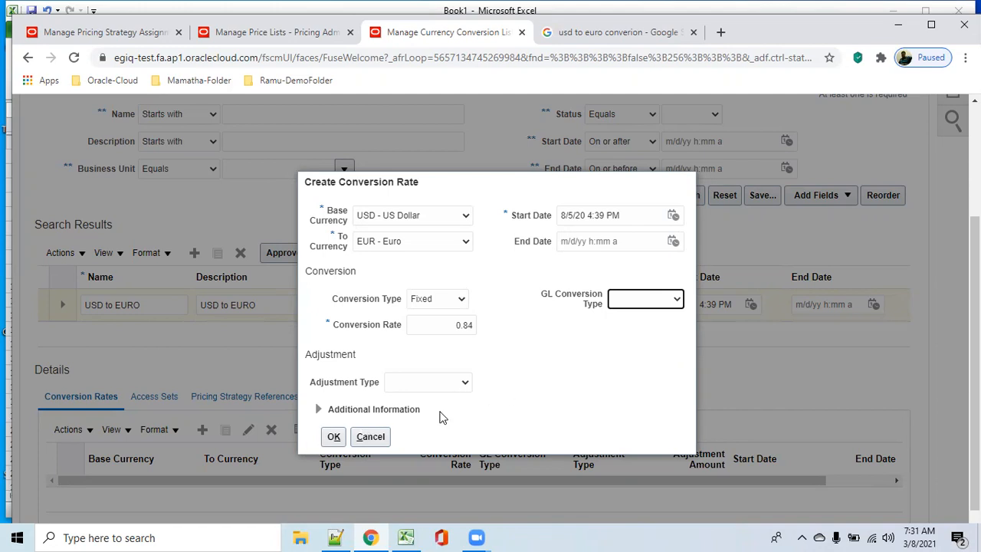
{"action": "left_click", "coordinate": [465, 382]}
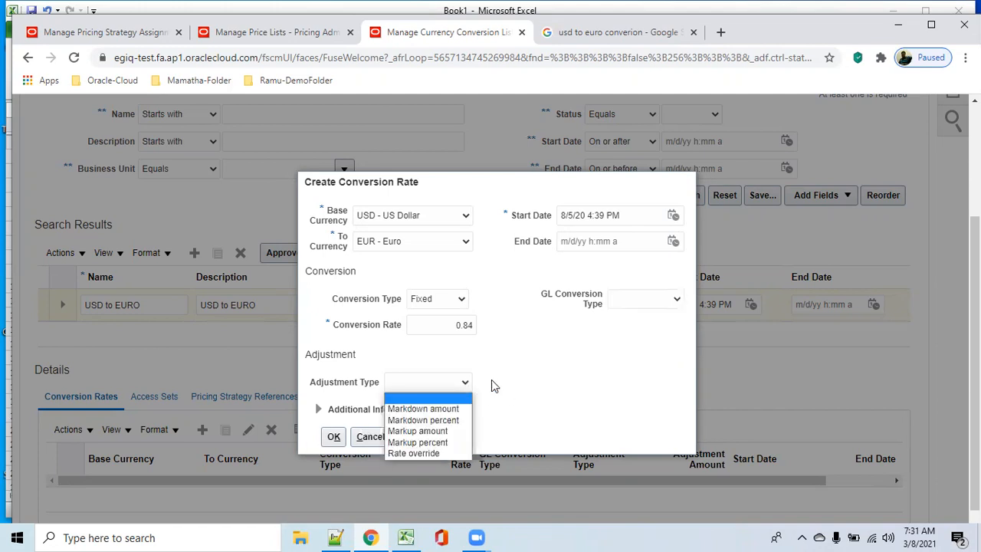
{"action": "left_click", "coordinate": [550, 402]}
{"action": "left_click", "coordinate": [331, 439]}
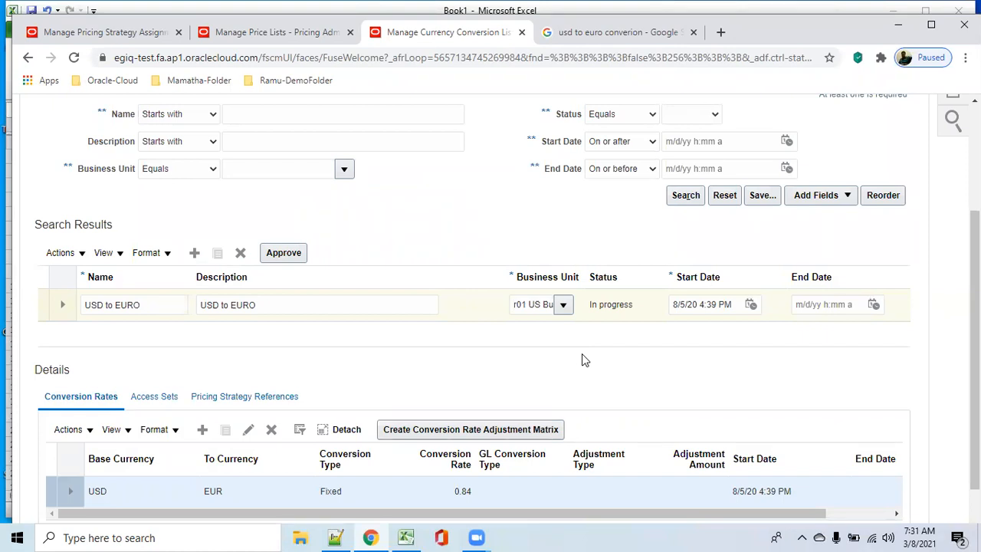
Step: Add an empty row to the access sets of the USD to EURO conversion list
{"action": "scroll", "coordinate": [594, 379], "scroll_direction": "down", "scroll_amount": 1}
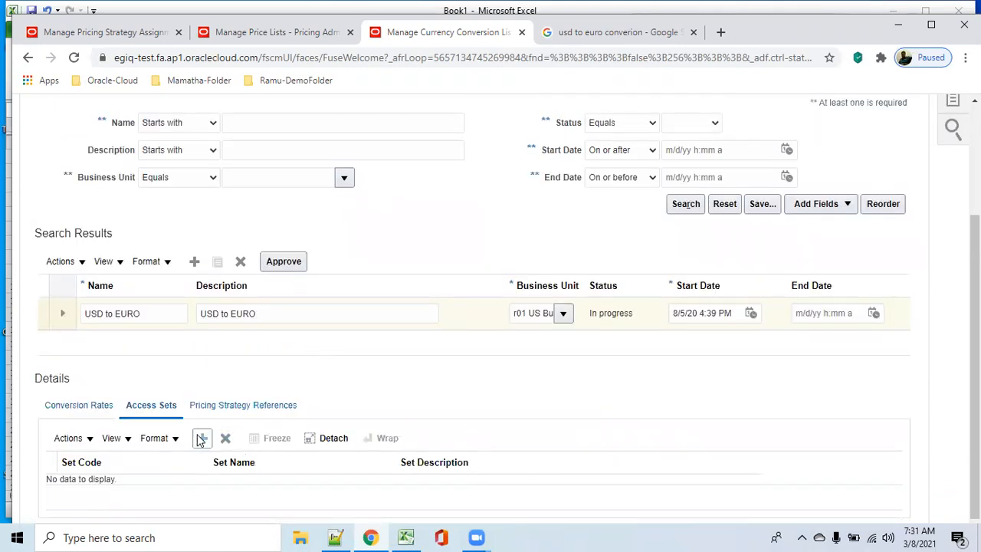
{"action": "left_click", "coordinate": [202, 439]}
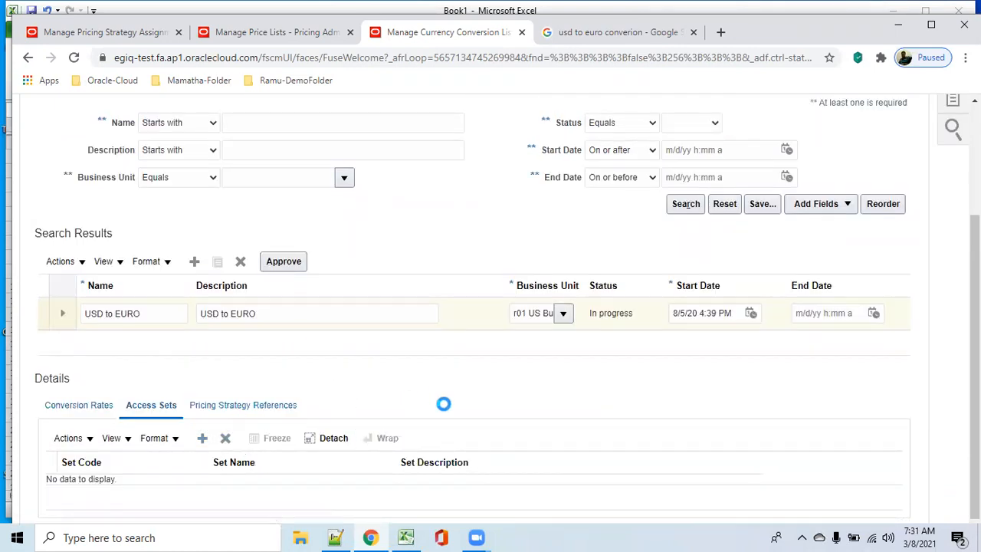
{"action": "left_click", "coordinate": [179, 513]}
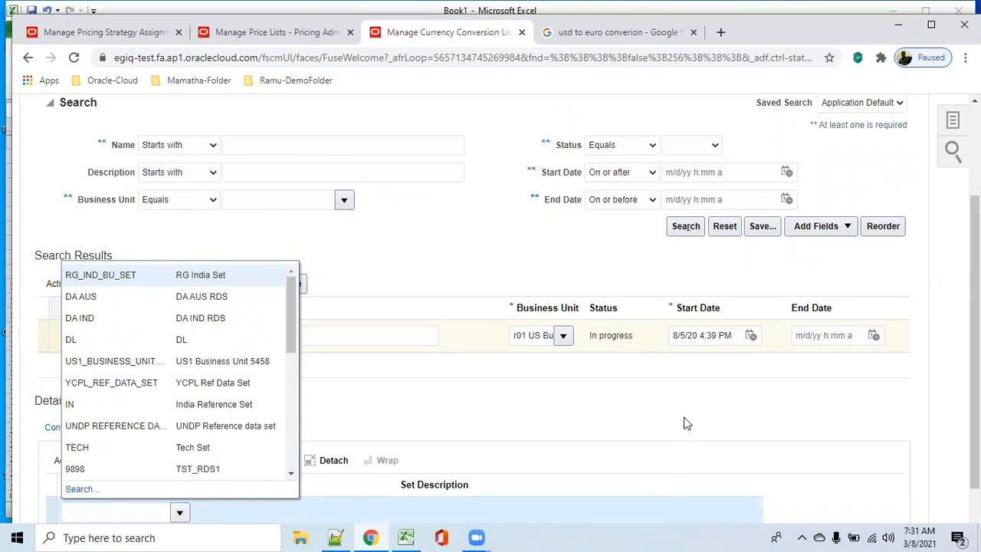
{"action": "left_click", "coordinate": [635, 419]}
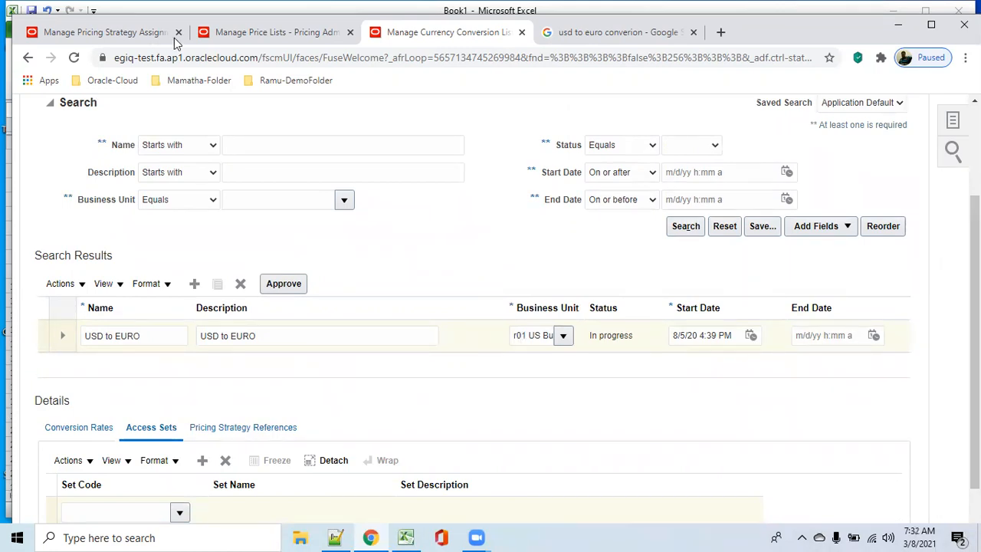
Step: Open bod_pricinglist from the price lists page and check which access set it uses
{"action": "left_click", "coordinate": [259, 34]}
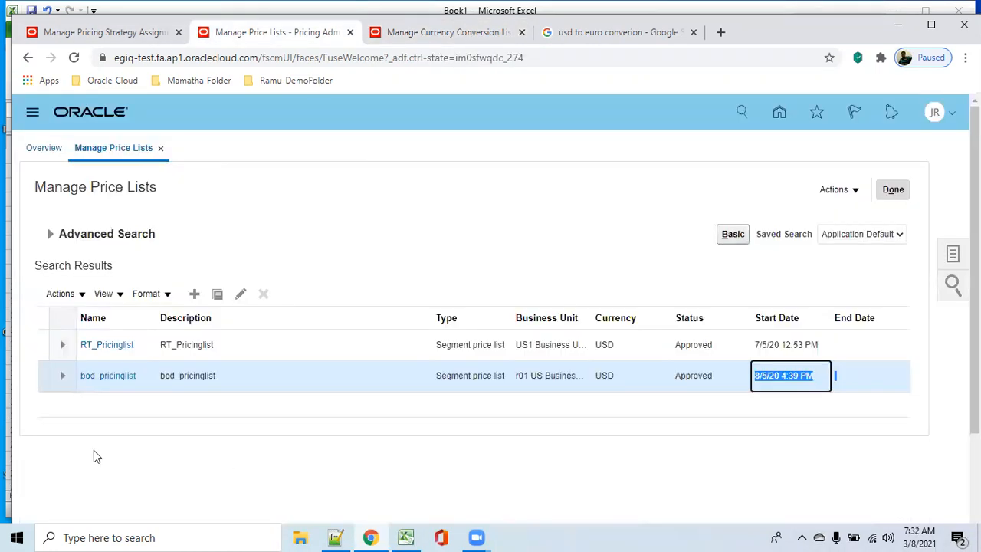
{"action": "left_click", "coordinate": [108, 376]}
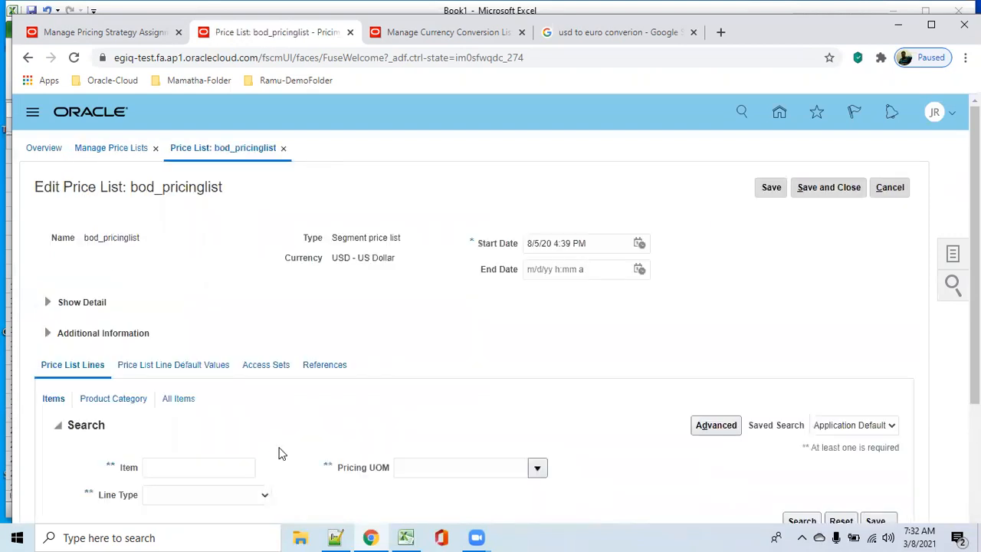
{"action": "left_click", "coordinate": [272, 368]}
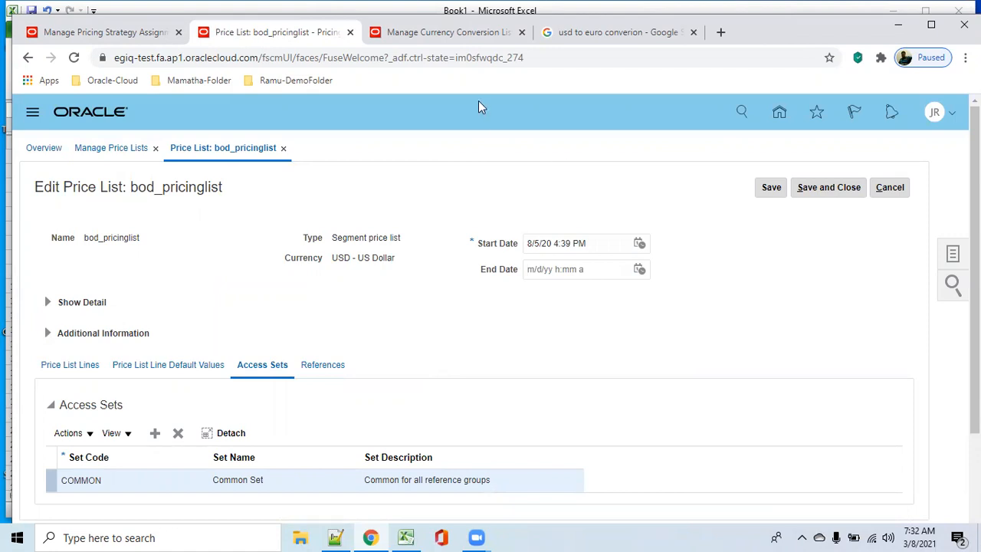
Step: Return to the currency conversion lists and assign the COMMON set code to the USD to EURO list's empty access set row
{"action": "left_click", "coordinate": [451, 38]}
{"action": "scroll", "coordinate": [216, 521], "scroll_direction": "down", "scroll_amount": 1}
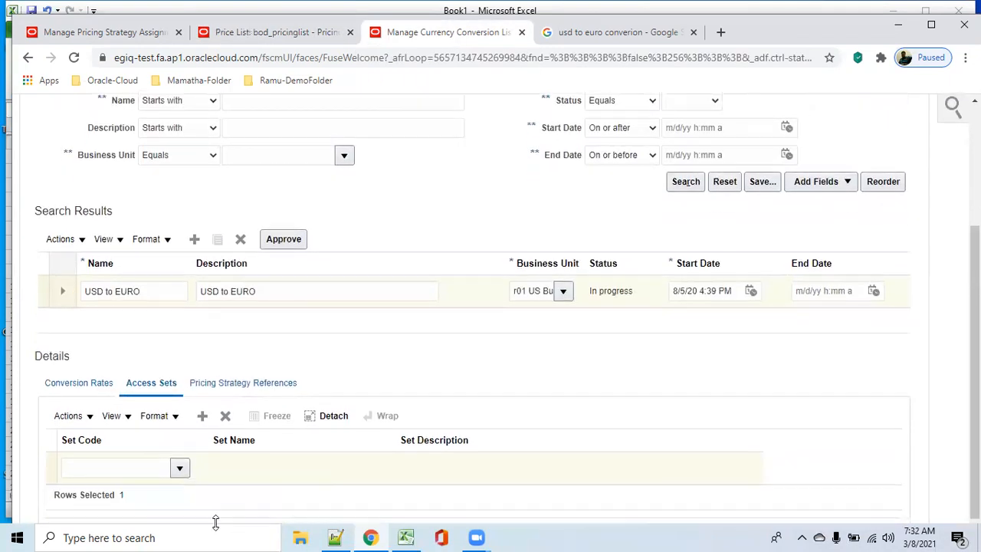
{"action": "left_click", "coordinate": [181, 469]}
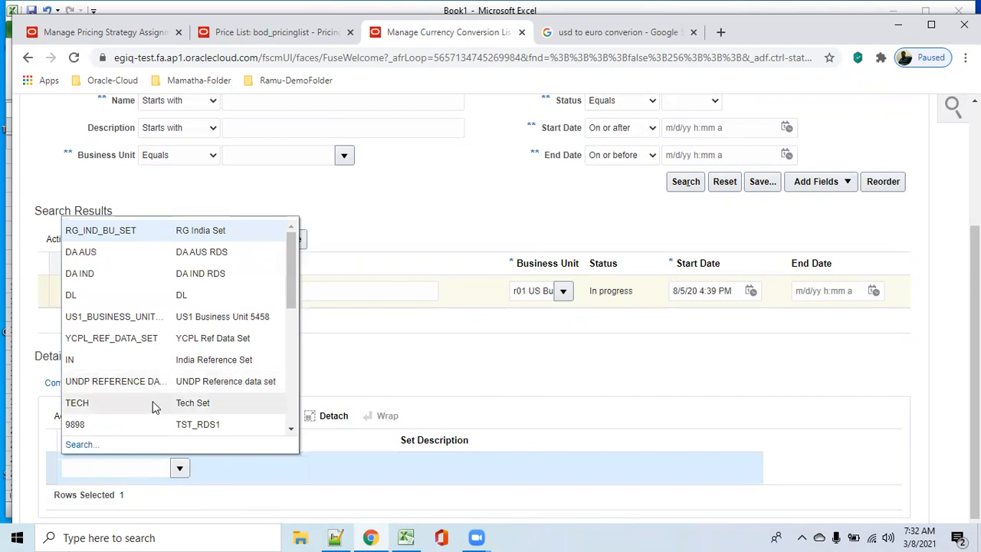
{"action": "left_click_drag", "start_coordinate": [290, 288], "coordinate": [327, 401]}
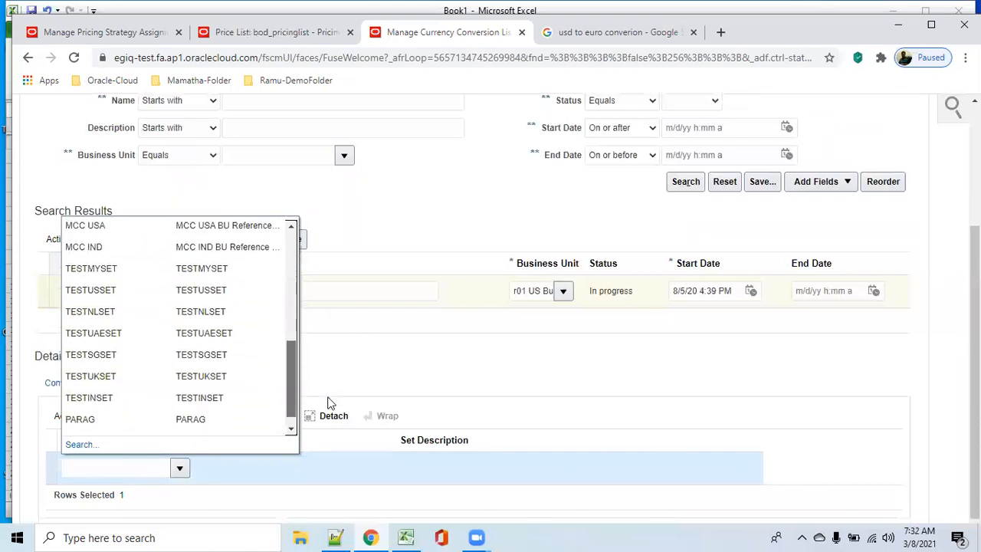
{"action": "left_click", "coordinate": [79, 446]}
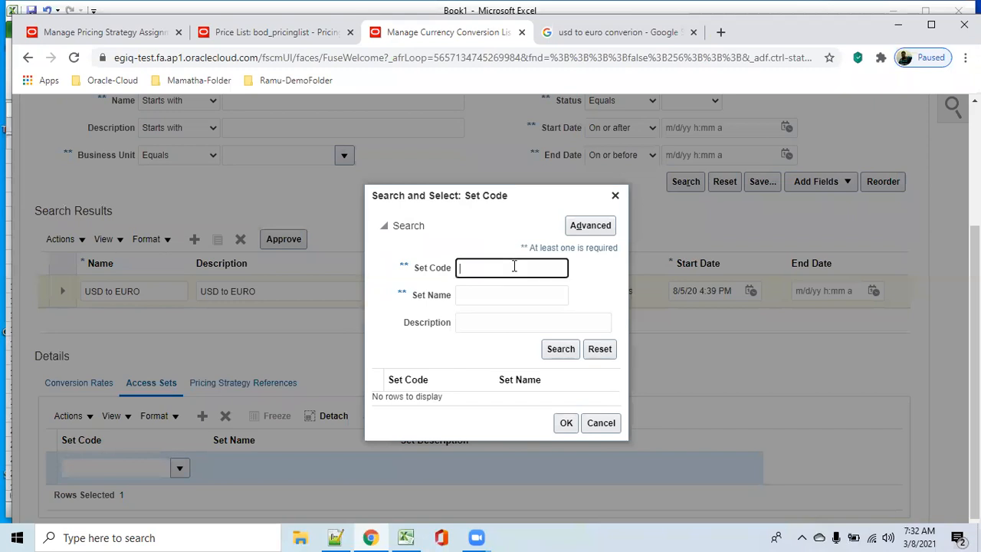
{"action": "type", "text": "common"}
{"action": "left_click", "coordinate": [558, 353]}
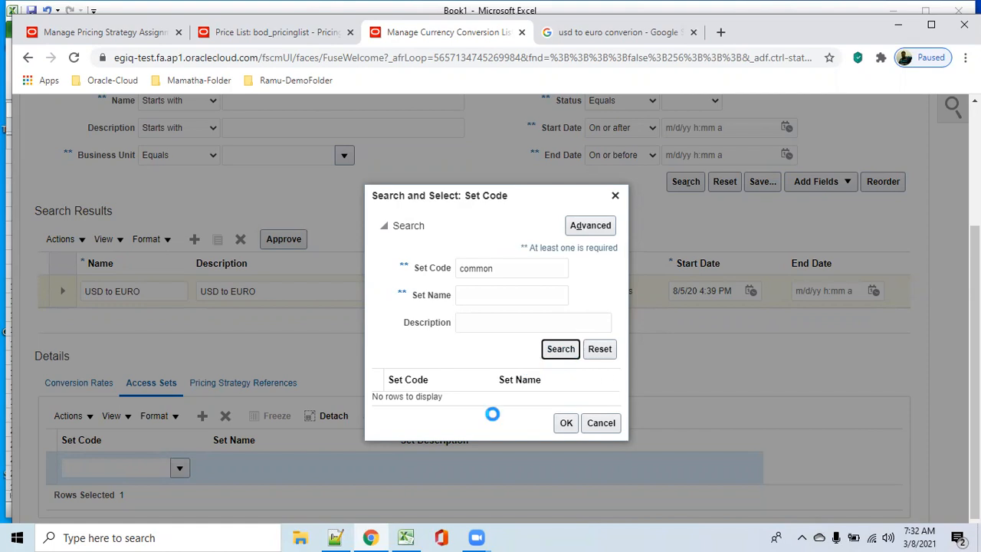
{"action": "left_click", "coordinate": [478, 399]}
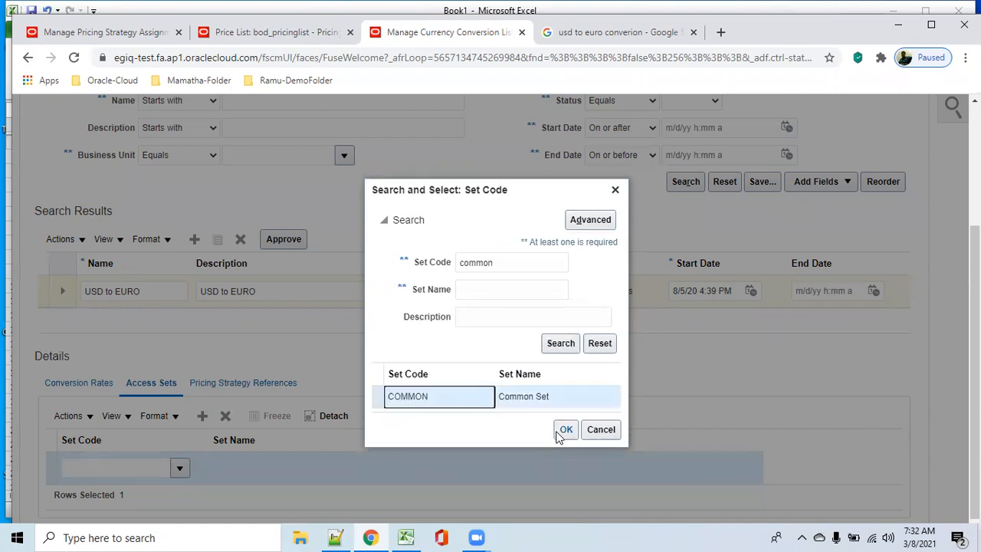
{"action": "left_click", "coordinate": [565, 431]}
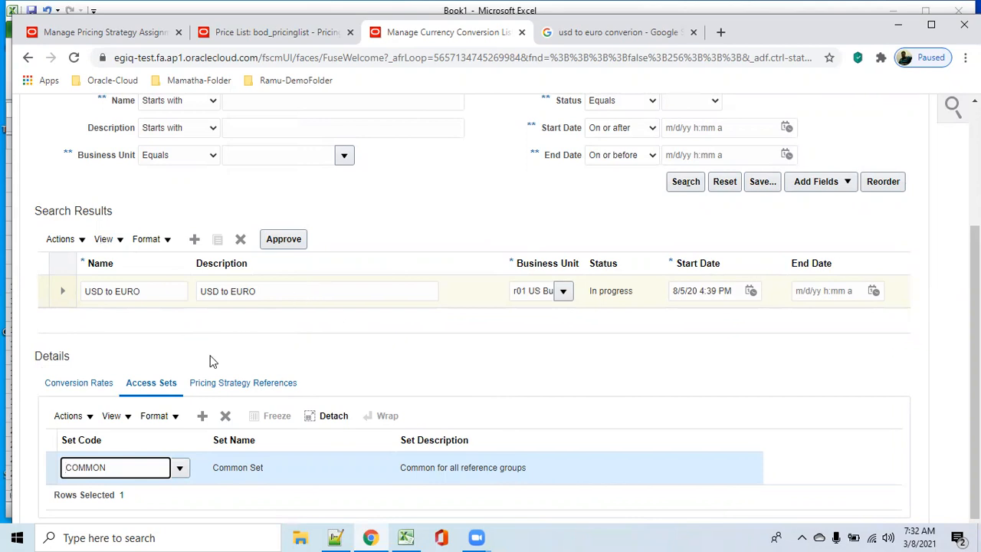
Step: Approve the USD to EURO currency conversion list and accept saving its changes
{"action": "scroll", "coordinate": [434, 370], "scroll_direction": "up", "scroll_amount": 2}
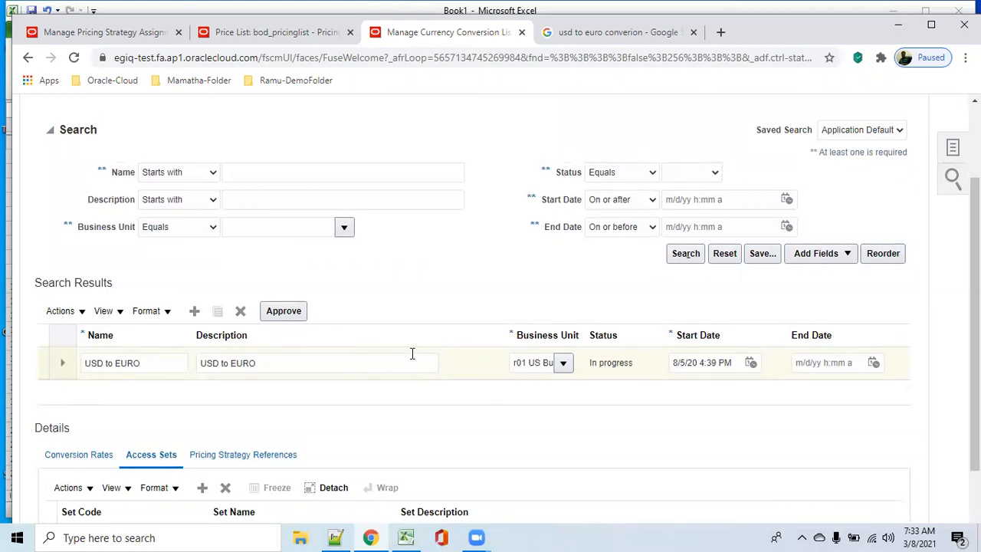
{"action": "left_click", "coordinate": [282, 315]}
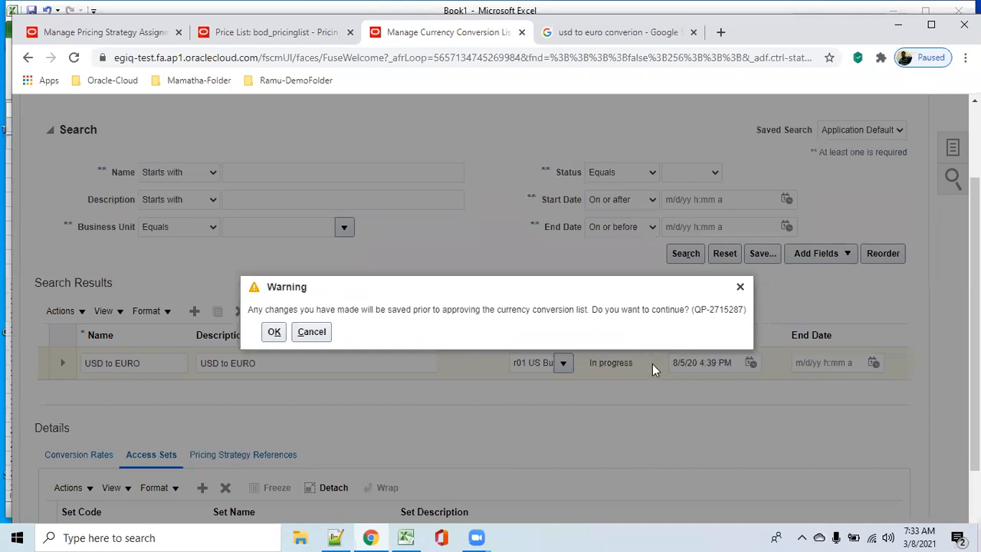
{"action": "left_click", "coordinate": [274, 332]}
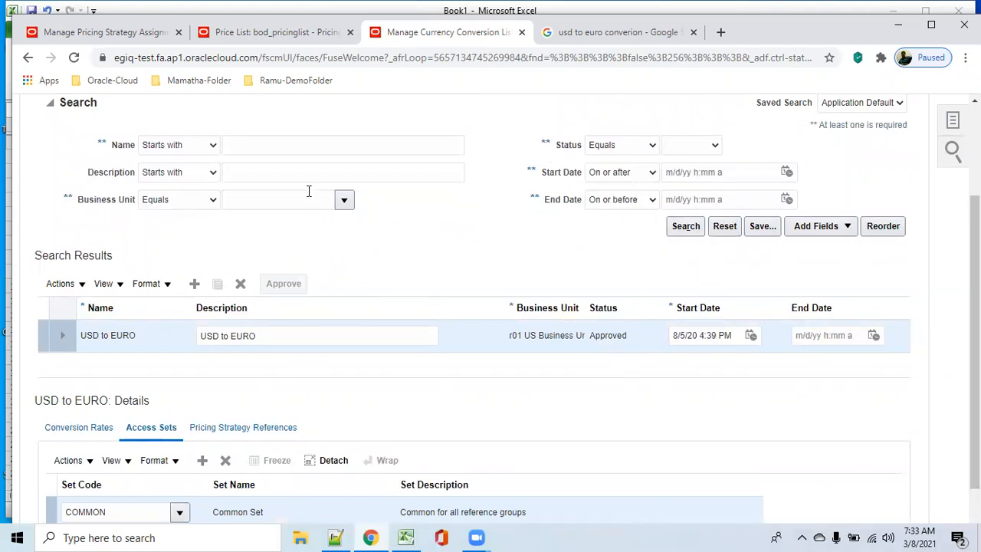
Step: Search for currency conversion lists whose name starts with USD and review the conversion rates of USD to EURO
{"action": "left_click", "coordinate": [321, 150]}
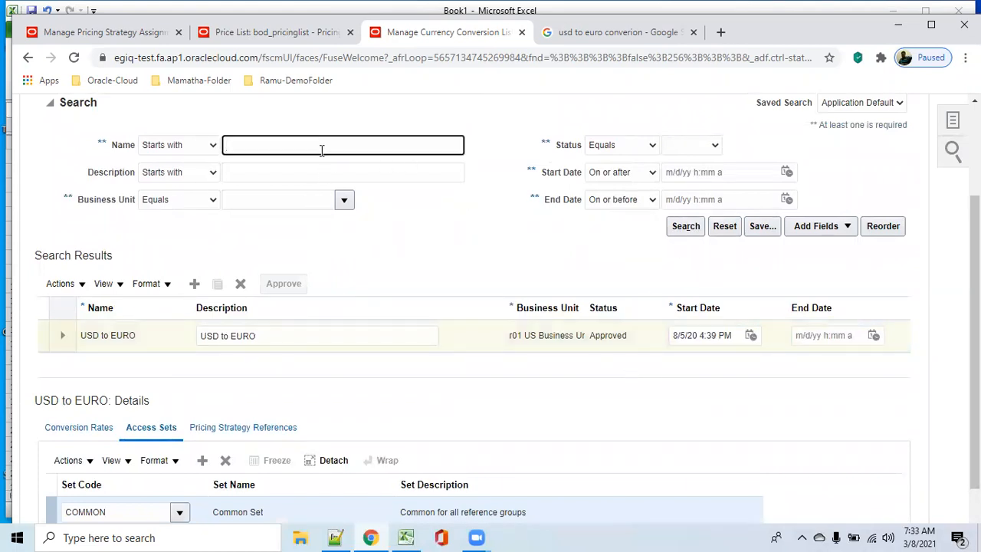
{"action": "type", "text": "u"}
{"action": "key", "text": "BackSpace"}
{"action": "key", "text": "BackSpace"}
{"action": "key", "text": "BackSpace"}
{"action": "key", "text": "BackSpace"}
{"action": "key", "text": "BackSpace"}
{"action": "key", "text": "BackSpace"}
{"action": "key", "text": "BackSpace"}
{"action": "type", "text": "USD"}
{"action": "left_click", "coordinate": [690, 229]}
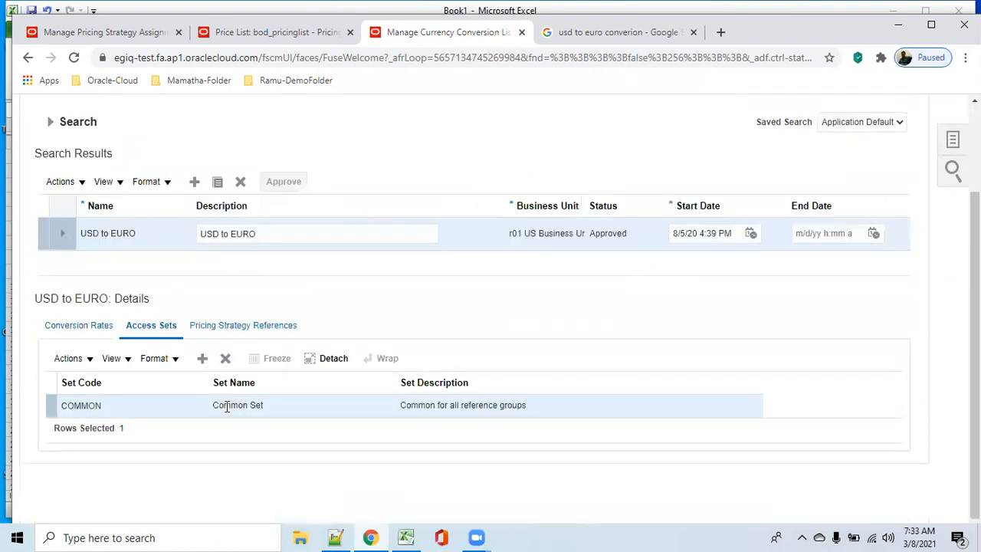
{"action": "left_click", "coordinate": [80, 328]}
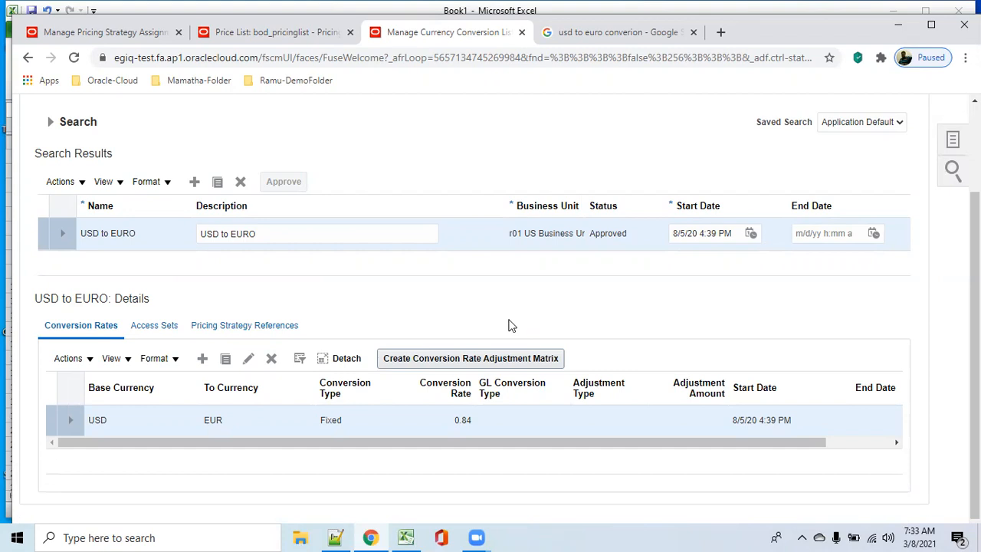
Step: Add a currency conversion list with name and description USD TO INR for the business unit r01 US Business Units
{"action": "left_click", "coordinate": [195, 182]}
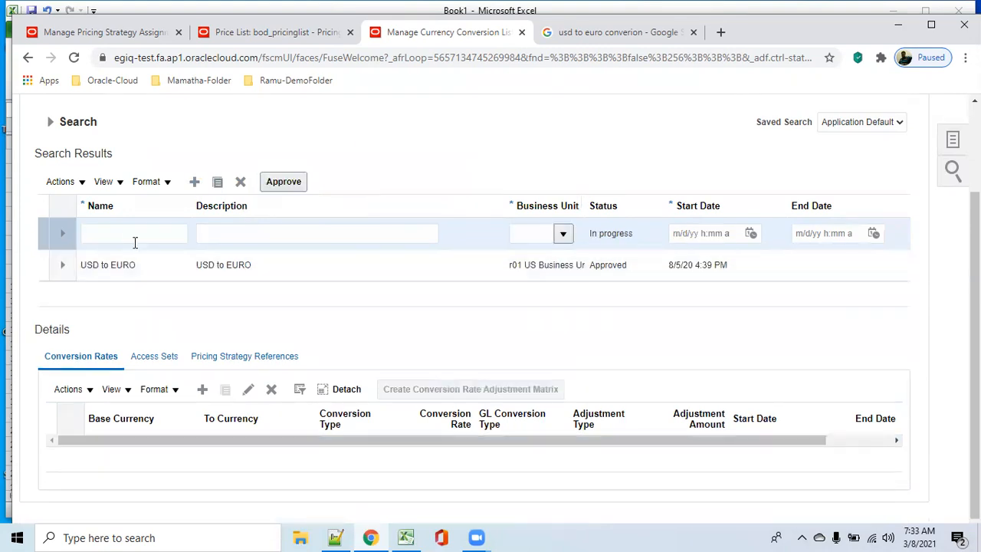
{"action": "left_click", "coordinate": [125, 236]}
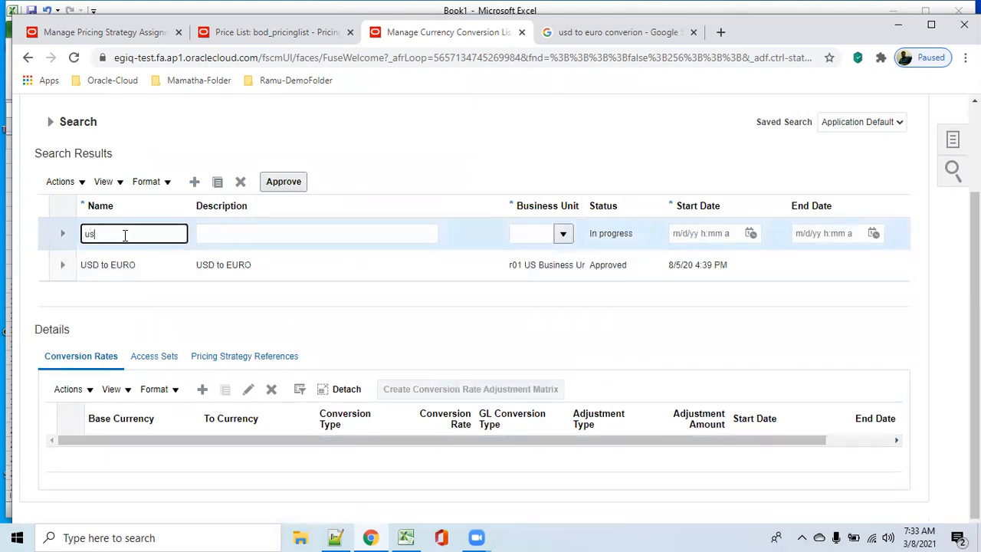
{"action": "type", "text": "USD TO INR"}
{"action": "key", "text": "Tab"}
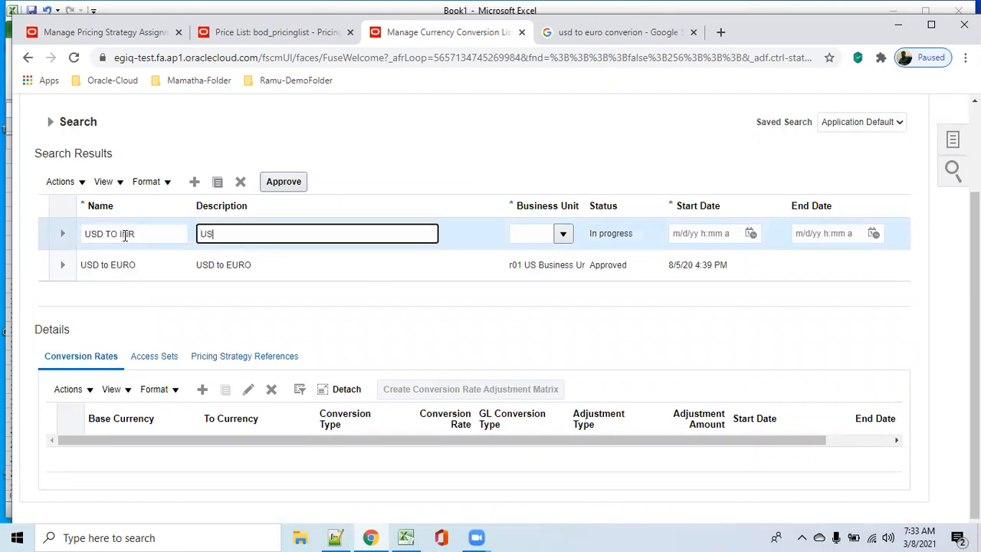
{"action": "type", "text": "USD TO INR"}
{"action": "key", "text": "Tab"}
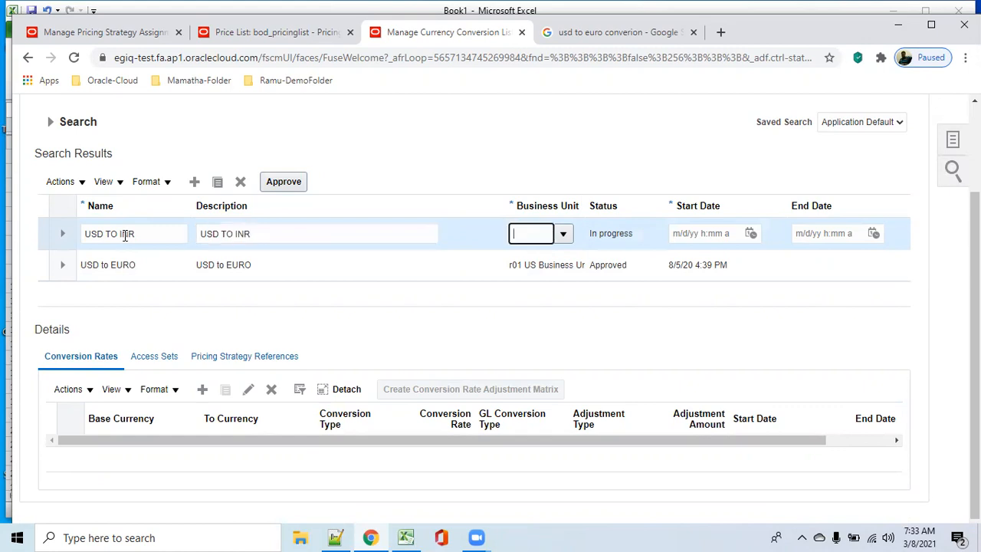
{"action": "left_click", "coordinate": [564, 234]}
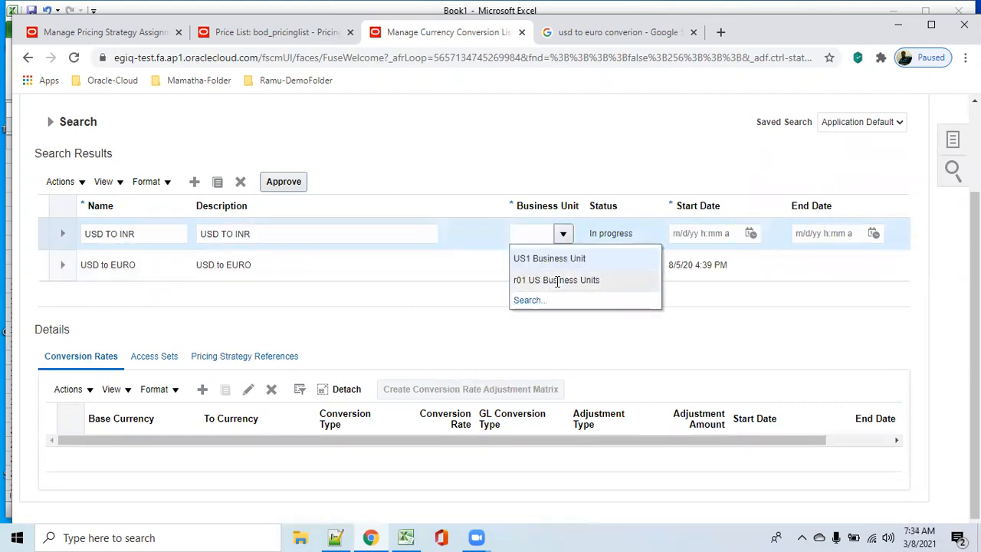
{"action": "left_click", "coordinate": [559, 281]}
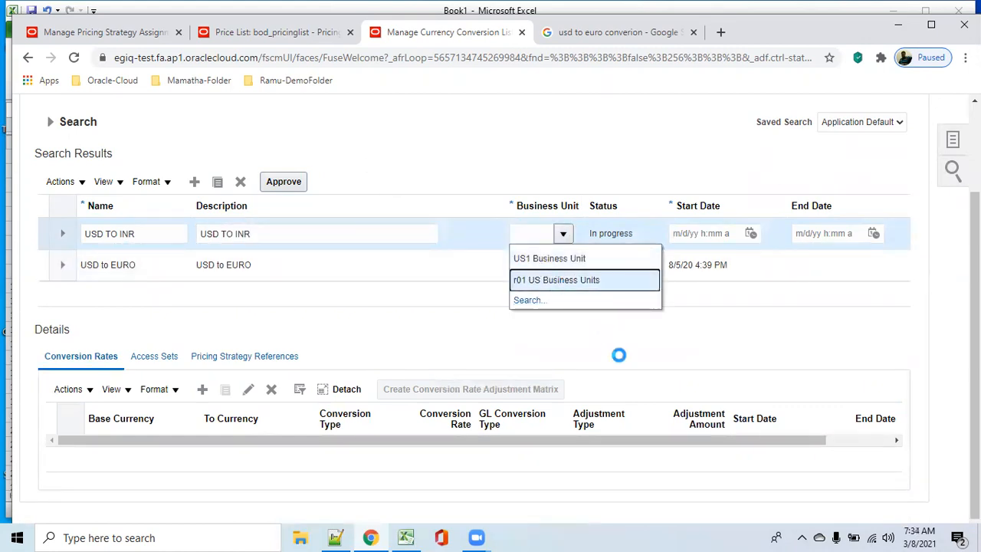
Step: Copy the date 8/5/20 4:39 PM from the Notepad++ notes and set it as the USD TO INR list's start date
{"action": "left_click", "coordinate": [710, 234]}
{"action": "left_click", "coordinate": [685, 265]}
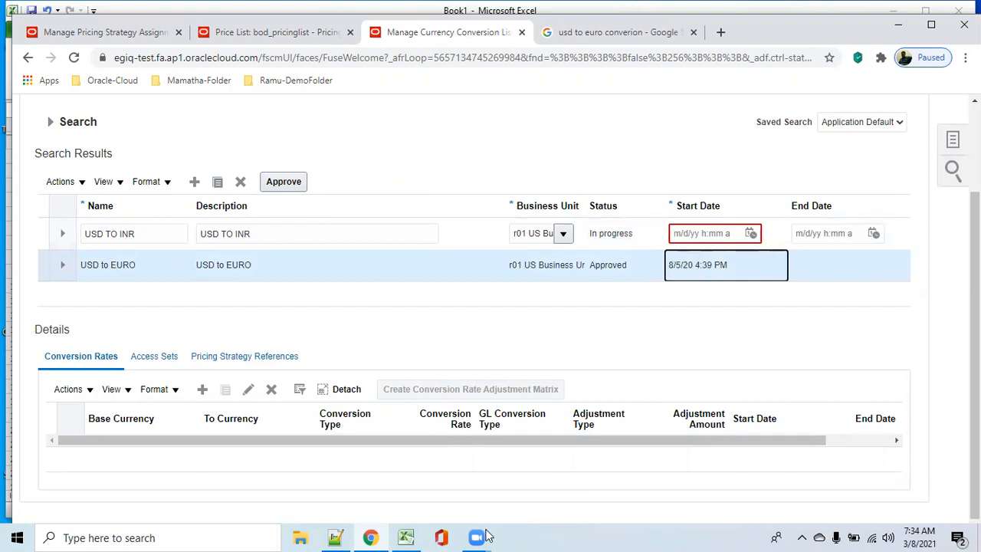
{"action": "mouse_move", "coordinate": [341, 535]}
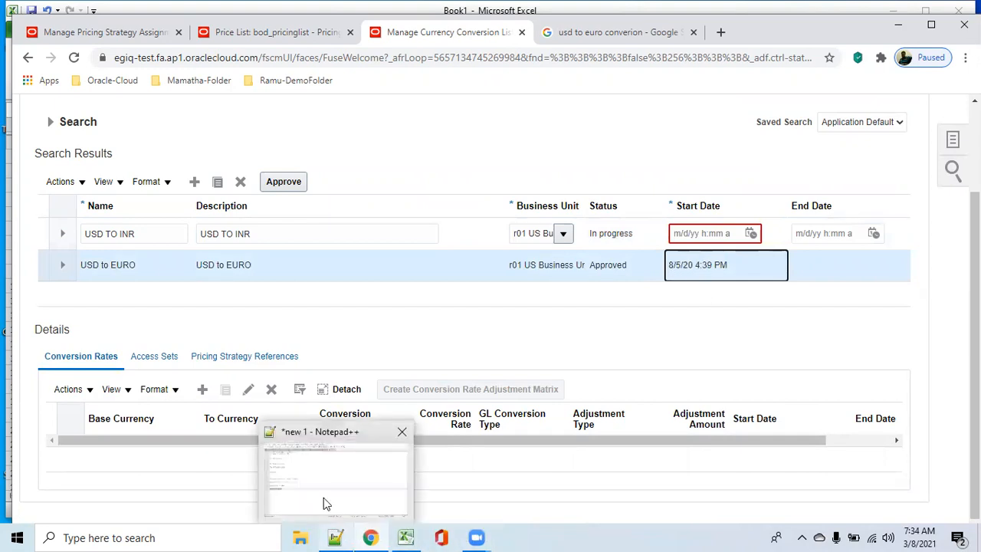
{"action": "left_click", "coordinate": [324, 502]}
{"action": "left_click", "coordinate": [131, 346]}
{"action": "left_click_drag", "start_coordinate": [121, 330], "coordinate": [37, 328]}
{"action": "key", "text": "ctrl+c"}
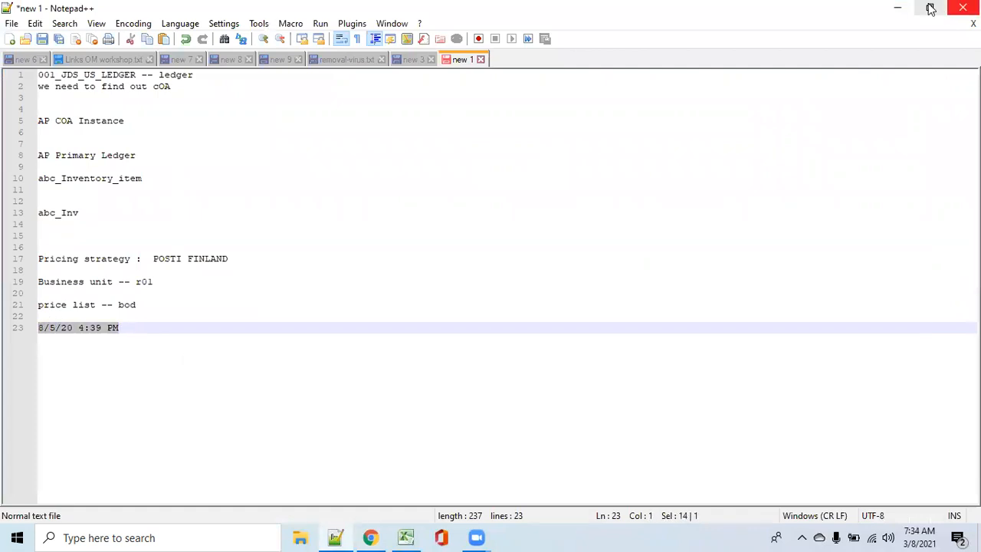
{"action": "left_click", "coordinate": [898, 8]}
{"action": "left_click", "coordinate": [698, 234]}
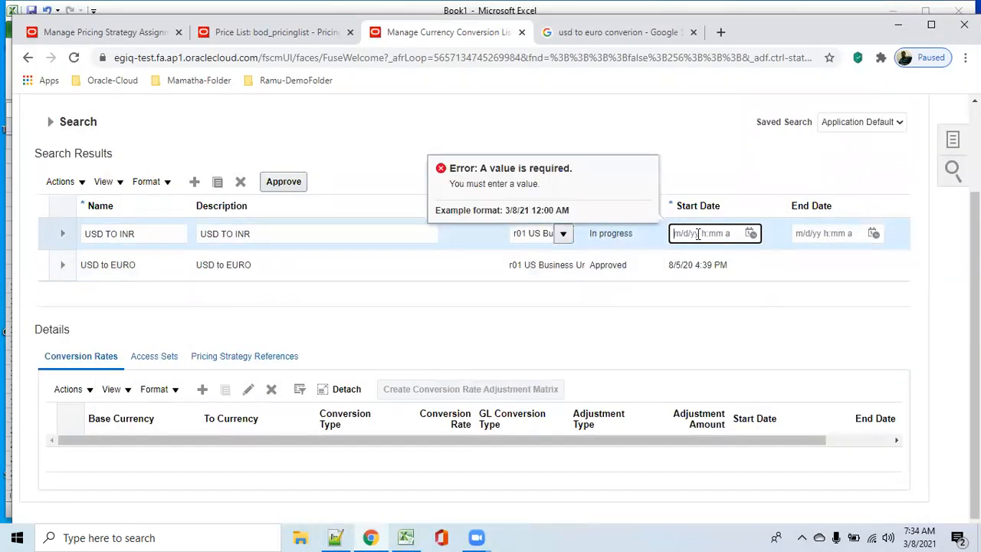
{"action": "key", "text": "ctrl+v"}
{"action": "key", "text": "Tab"}
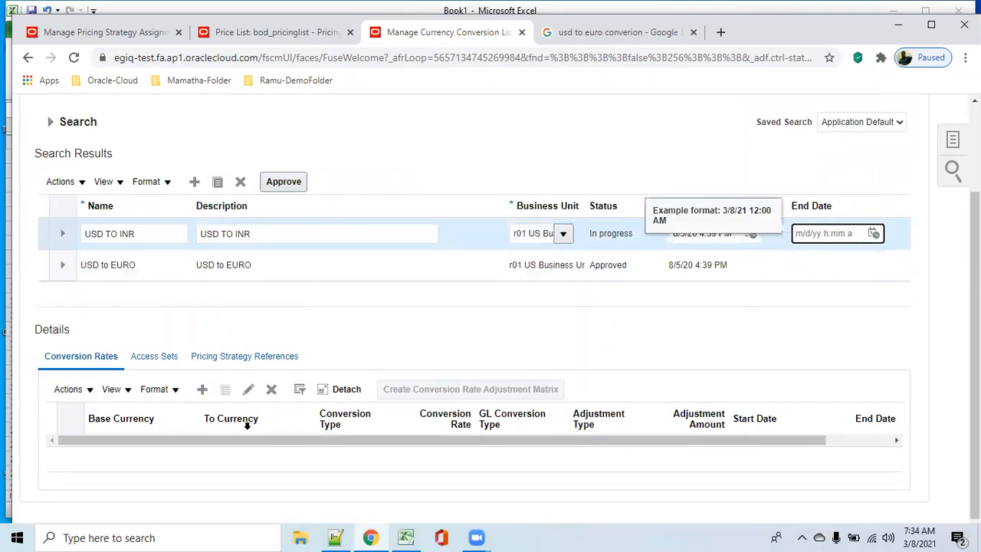
Step: Start a conversion rate for USD TO INR from USD - US Dollar to INR - Indian Rupee, with start date 8/5/20 4:39 PM
{"action": "left_click", "coordinate": [201, 390]}
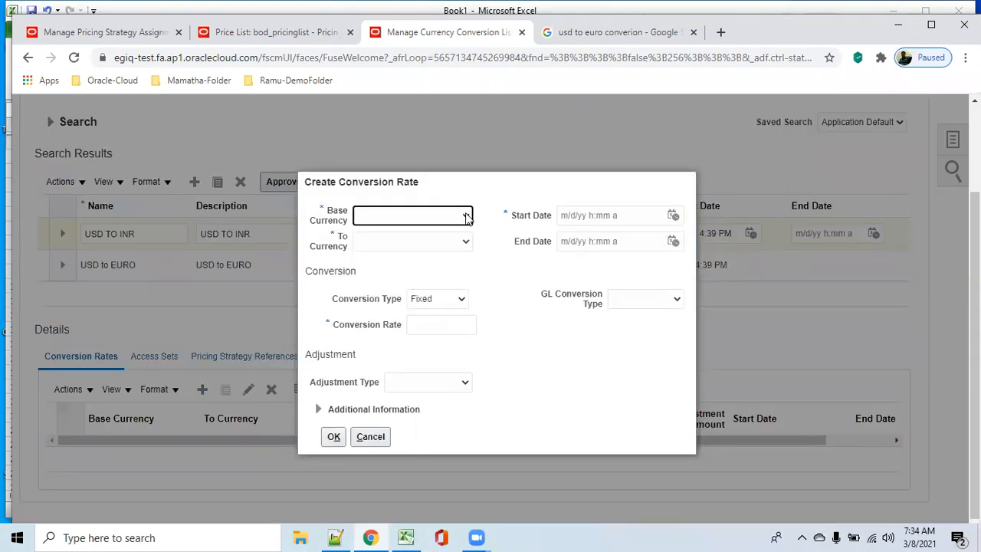
{"action": "left_click", "coordinate": [468, 216]}
{"action": "left_click", "coordinate": [463, 242]}
{"action": "left_click", "coordinate": [466, 244]}
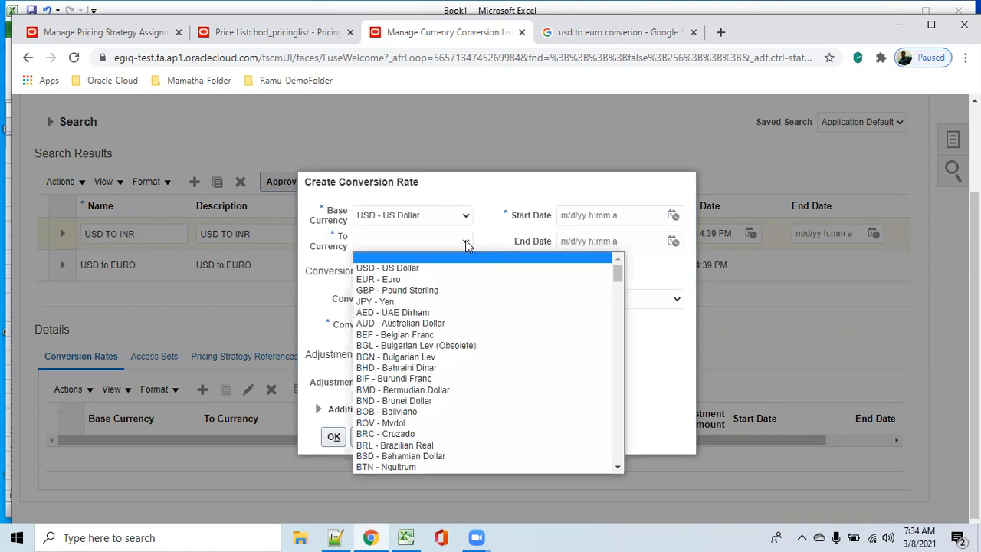
{"action": "key", "text": "i"}
{"action": "key", "text": "Down"}
{"action": "key", "text": "Down"}
{"action": "key", "text": "Down"}
{"action": "key", "text": "Down"}
{"action": "key", "text": "Down"}
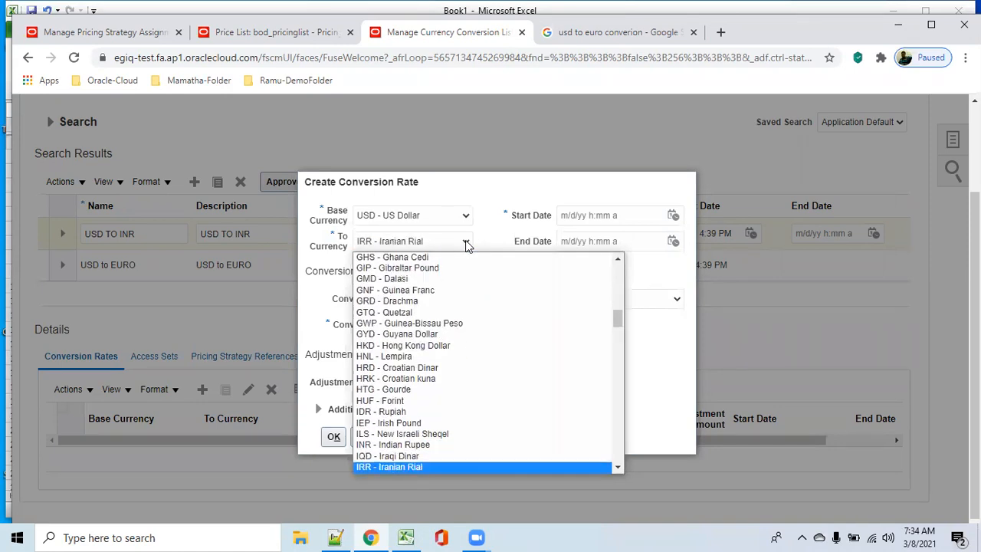
{"action": "left_click", "coordinate": [445, 445]}
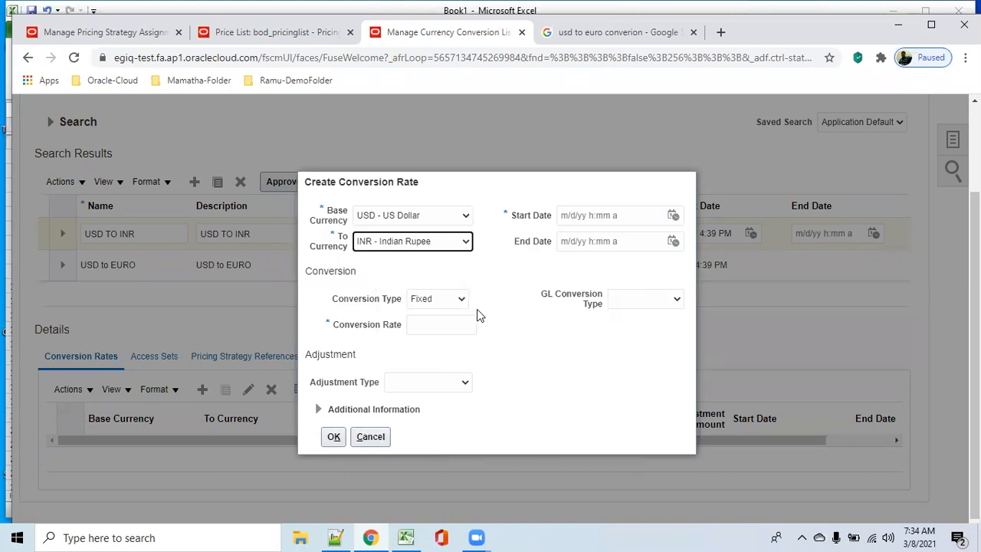
{"action": "left_click", "coordinate": [620, 216]}
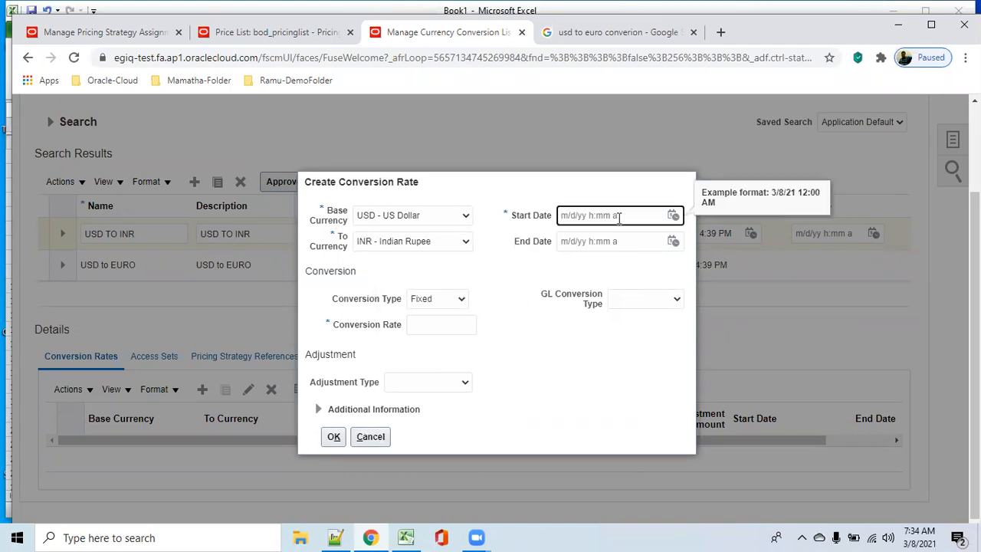
{"action": "key", "text": "ctrl+v"}
{"action": "key", "text": "Tab"}
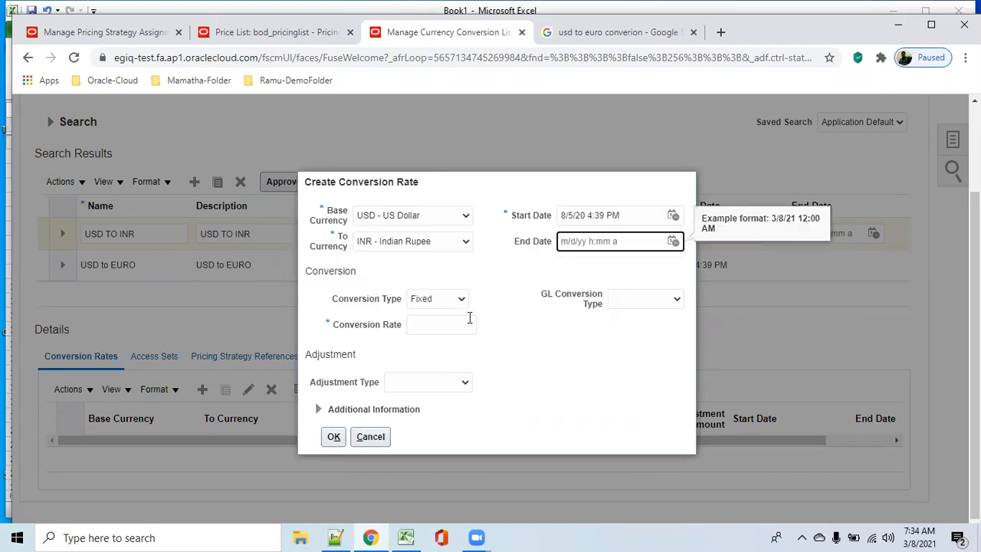
Step: Look up the USD to INR conversion rate by changing euro to INR in the Google search
{"action": "left_click", "coordinate": [433, 327]}
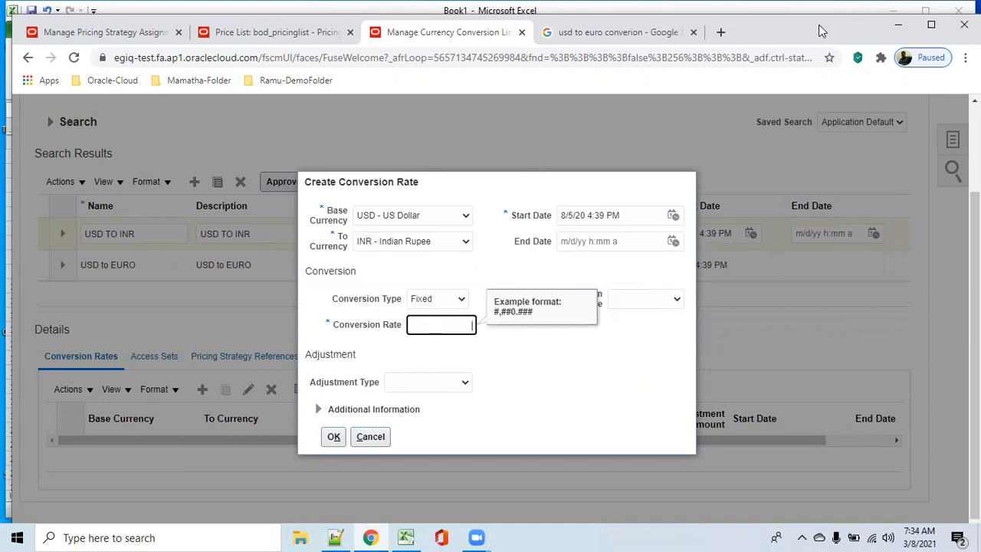
{"action": "left_click_drag", "start_coordinate": [832, 30], "coordinate": [833, 57]}
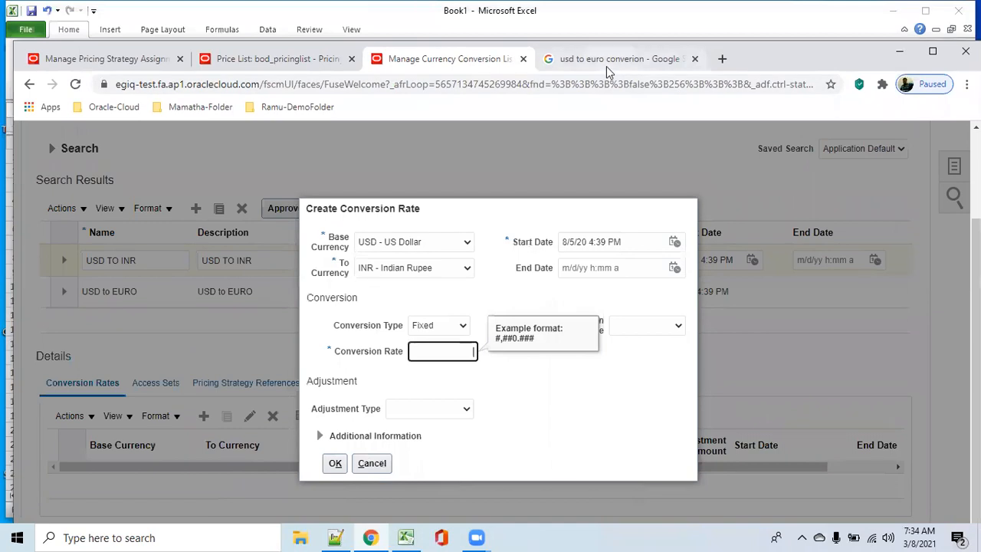
{"action": "left_click", "coordinate": [610, 60]}
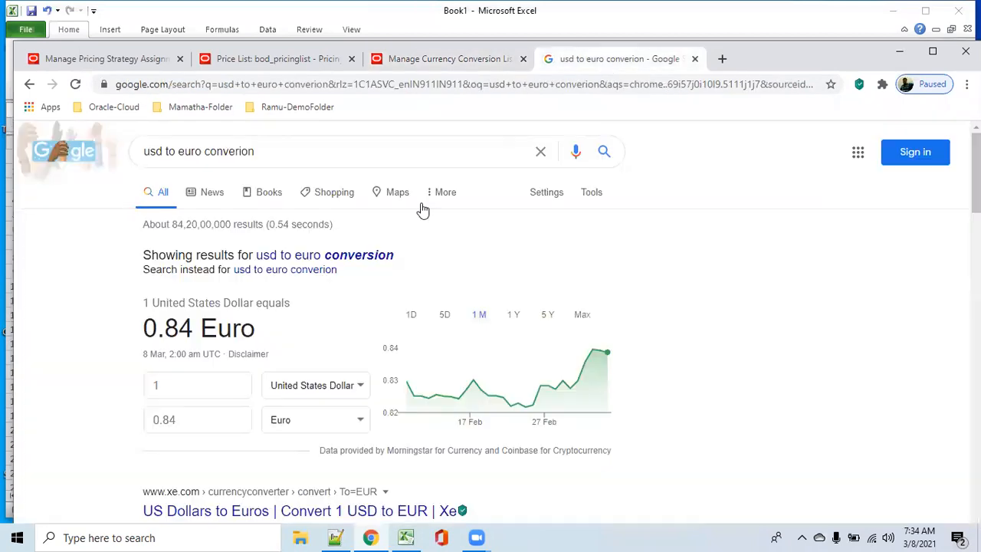
{"action": "double_click", "coordinate": [180, 153]}
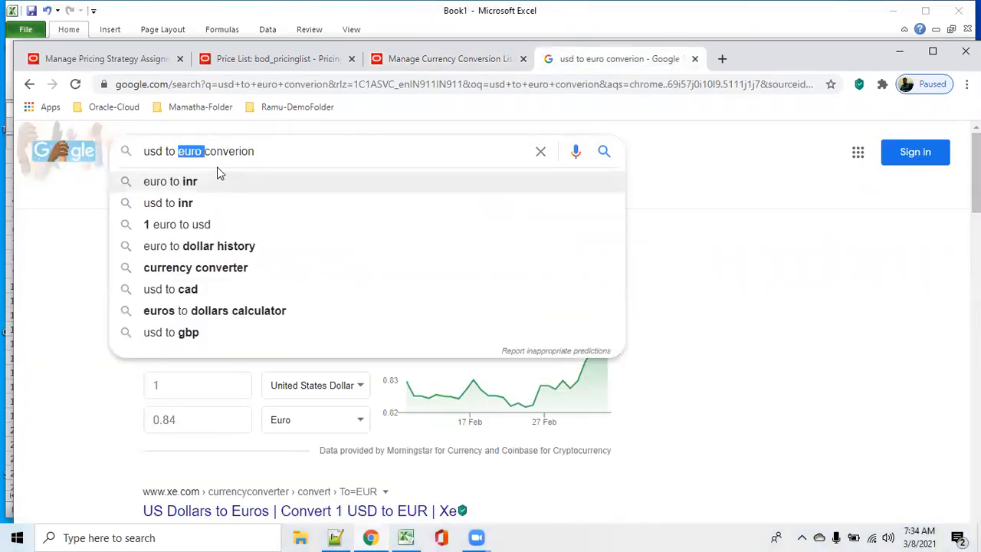
{"action": "key", "text": "BackSpace"}
{"action": "type", "text": "INR"}
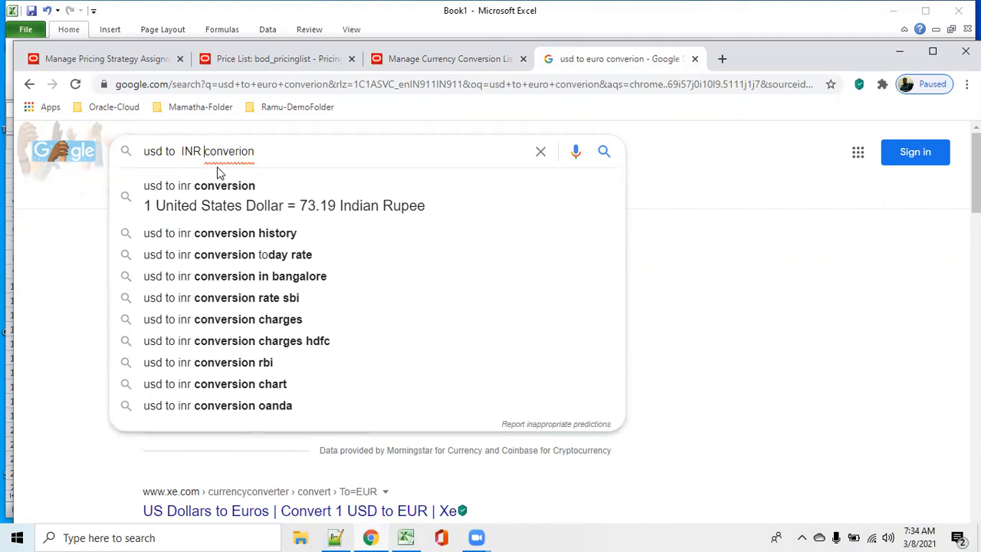
Step: Set the Fixed conversion rate from USD to INR to 73.19 and add it to the USD TO INR list
{"action": "left_click", "coordinate": [428, 66]}
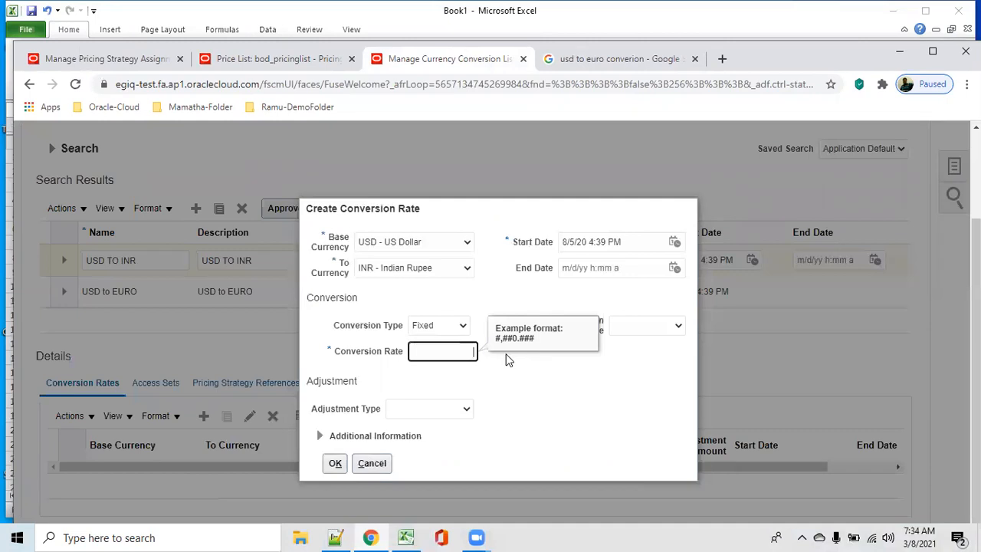
{"action": "type", "text": ".19"}
{"action": "key", "text": "Tab"}
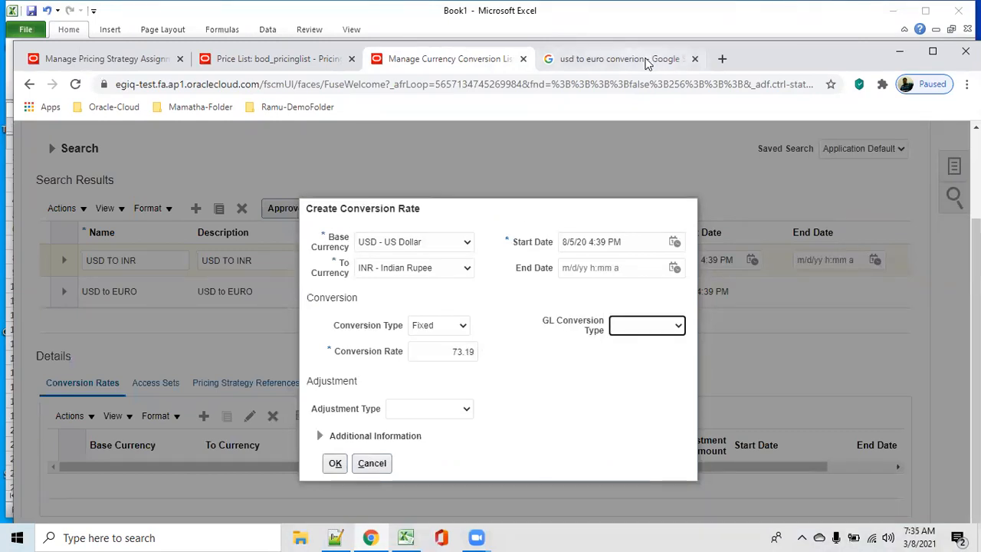
{"action": "left_click", "coordinate": [636, 61]}
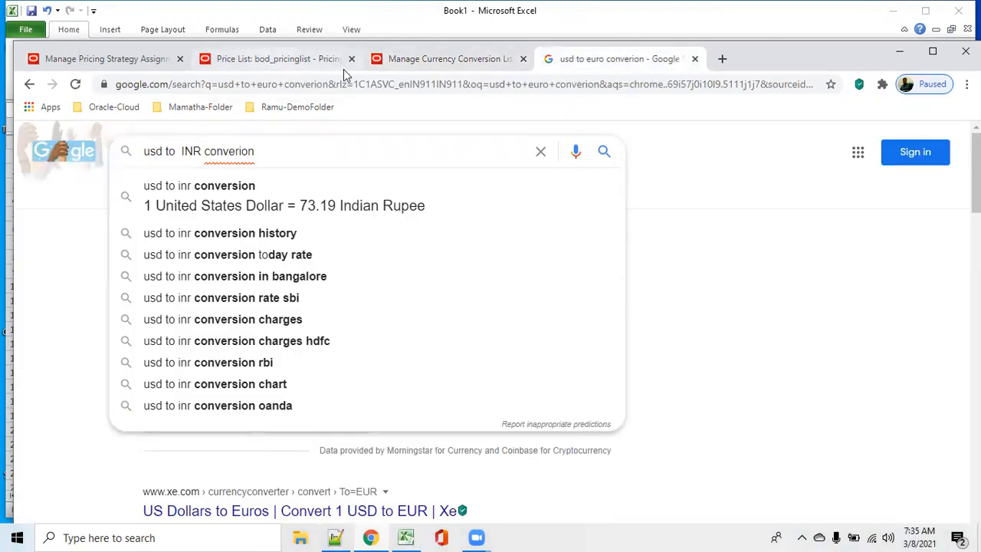
{"action": "left_click", "coordinate": [448, 65]}
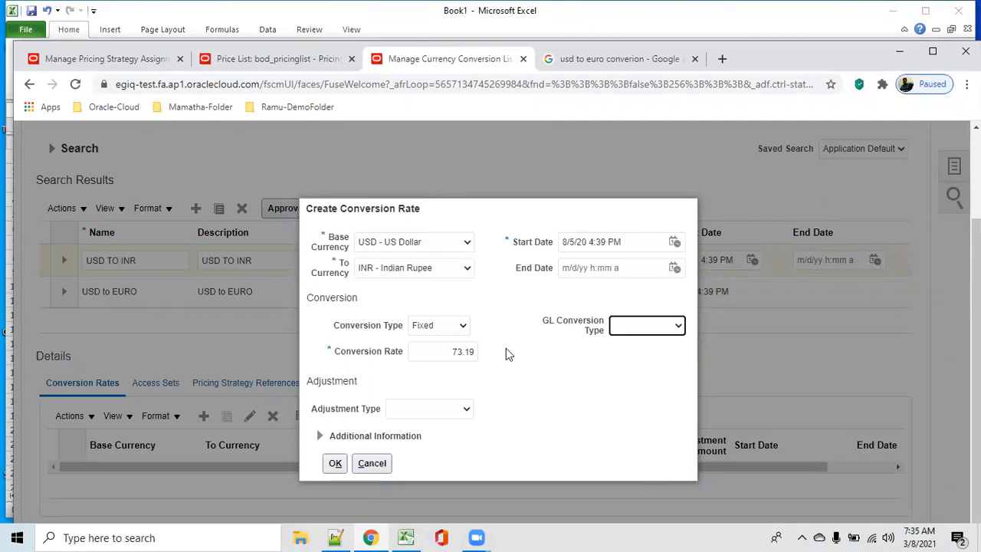
{"action": "left_click", "coordinate": [463, 325]}
{"action": "left_click", "coordinate": [569, 385]}
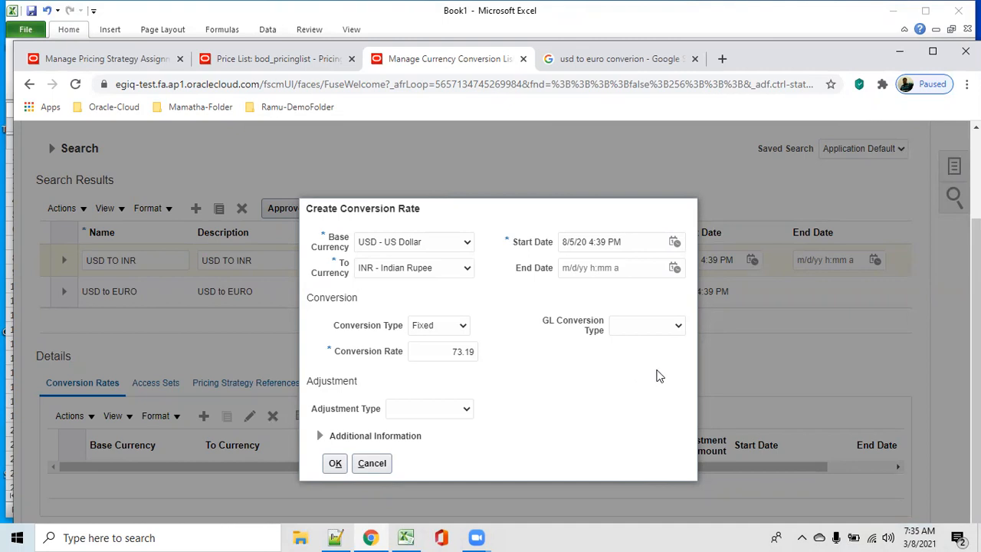
{"action": "left_click", "coordinate": [335, 463]}
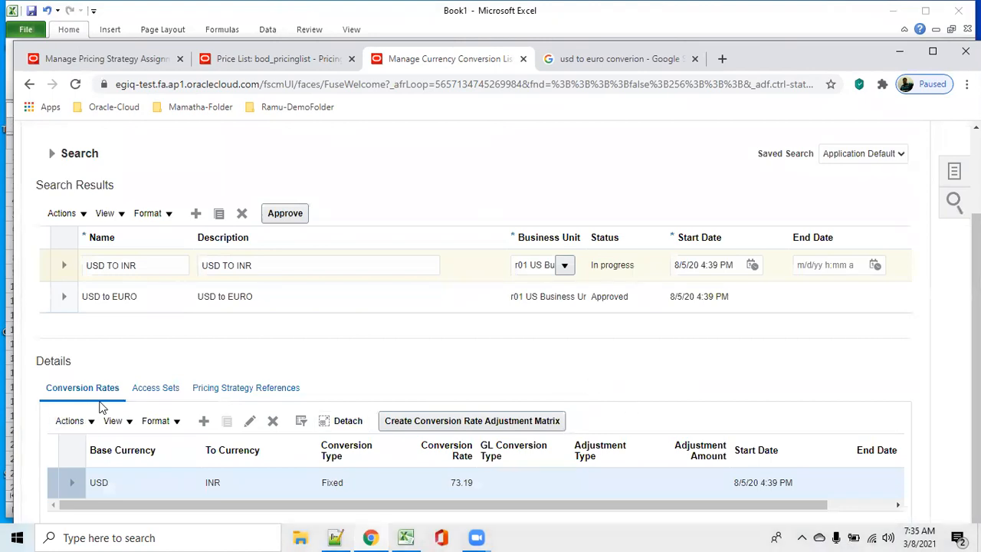
Step: Add the access set COMMON (Common Set) to the USD TO INR list by searching for its set code
{"action": "left_click", "coordinate": [156, 390]}
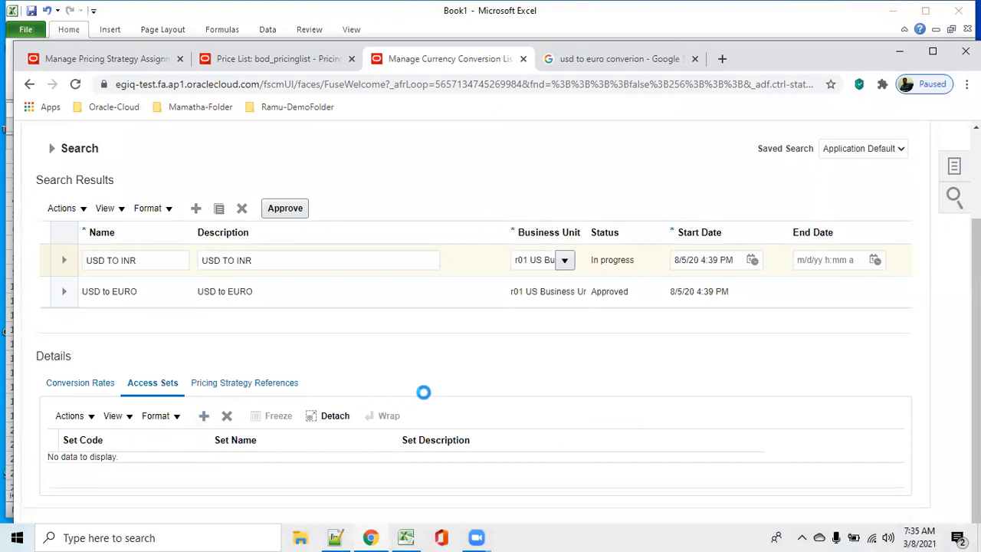
{"action": "left_click", "coordinate": [99, 469]}
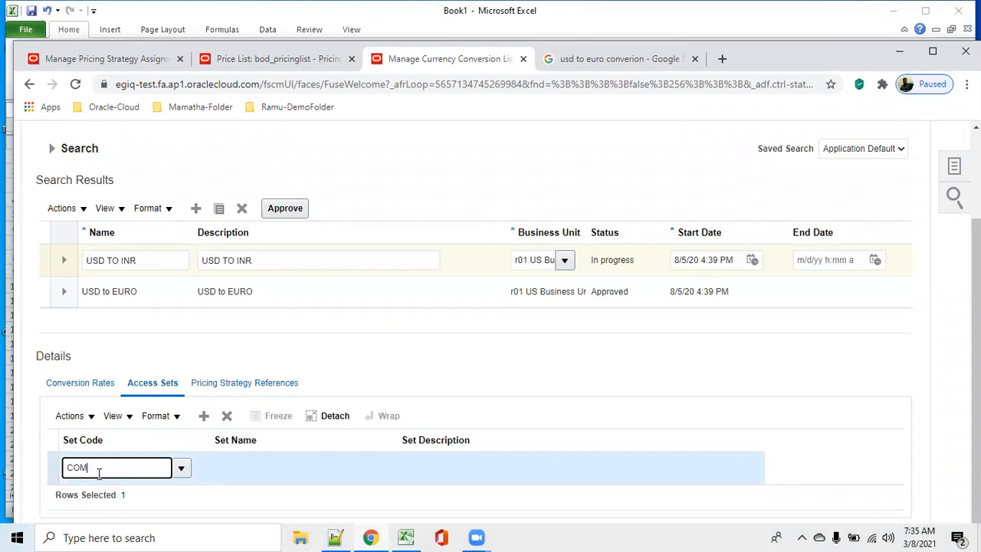
{"action": "key", "text": "Tab"}
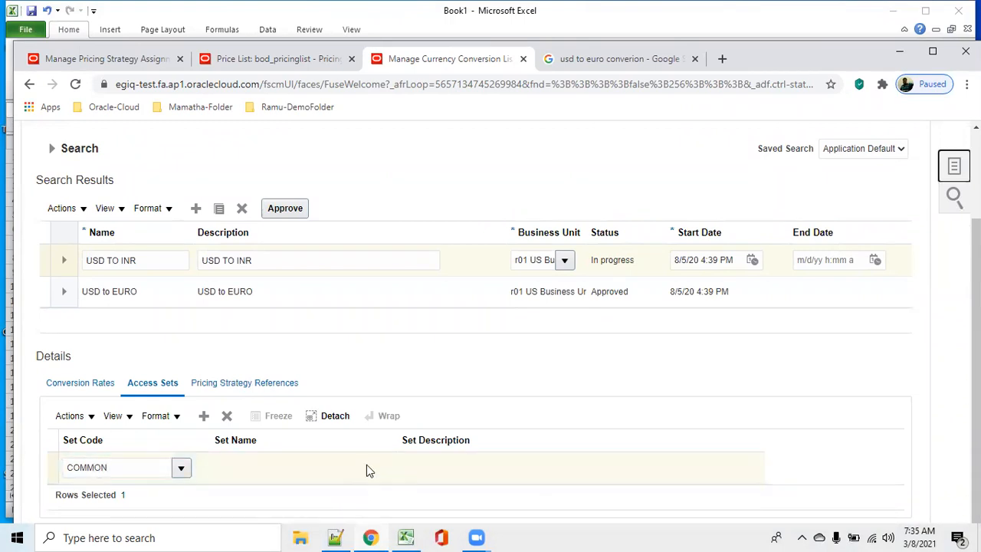
{"action": "left_click", "coordinate": [182, 468]}
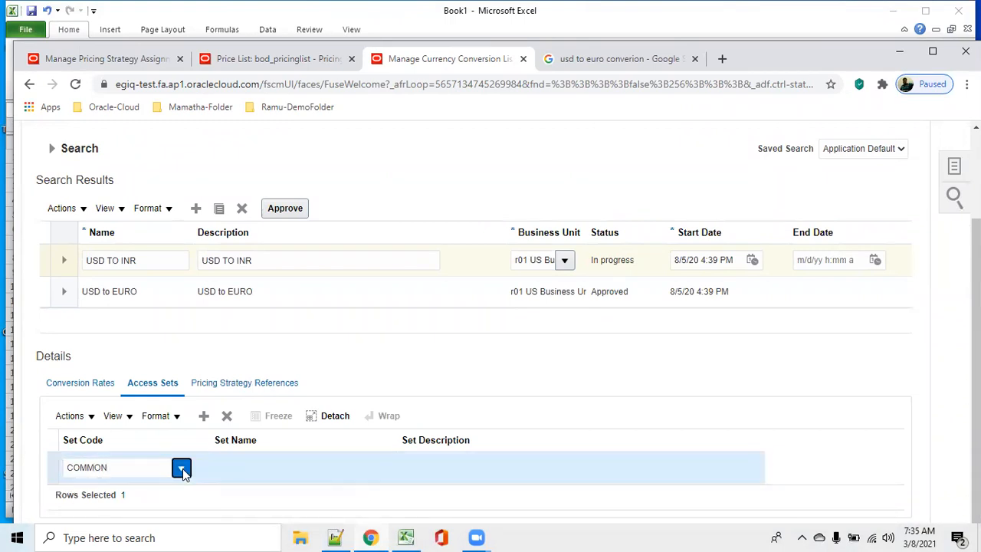
{"action": "left_click", "coordinate": [97, 447]}
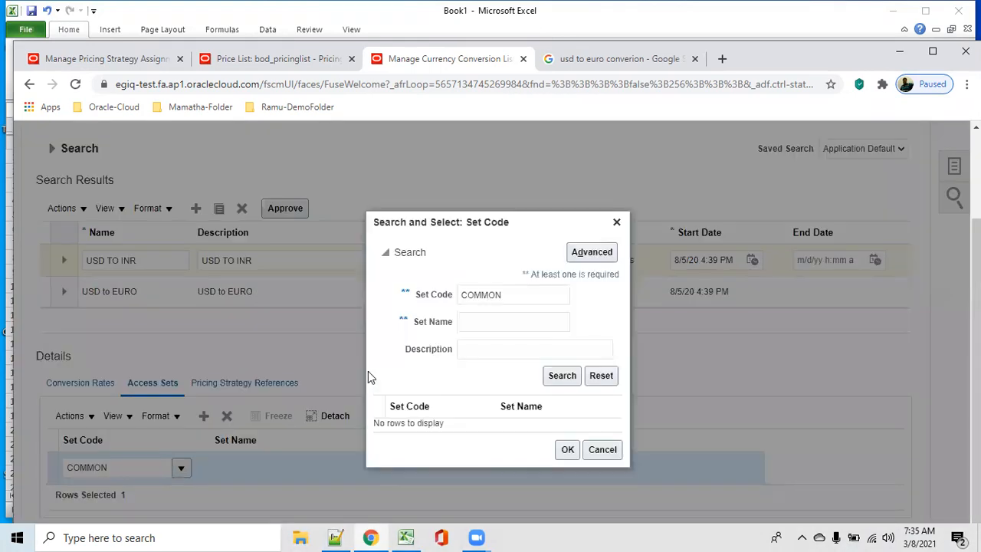
{"action": "left_click", "coordinate": [562, 376]}
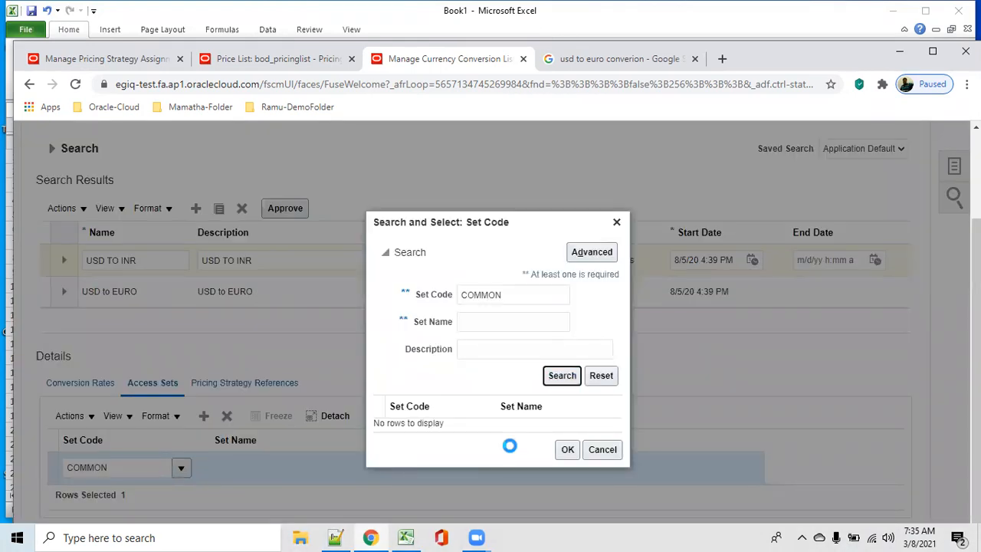
{"action": "left_click", "coordinate": [486, 424]}
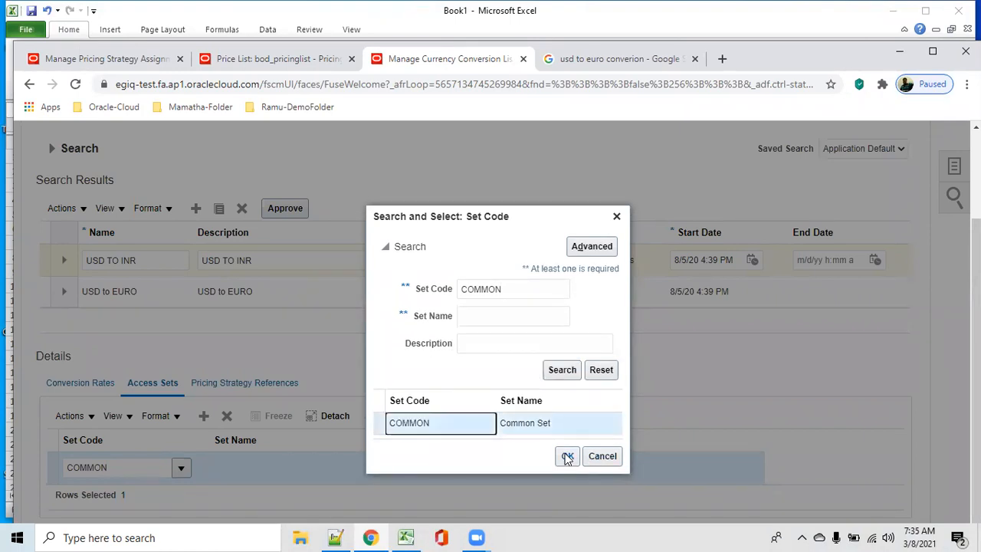
{"action": "left_click", "coordinate": [567, 456]}
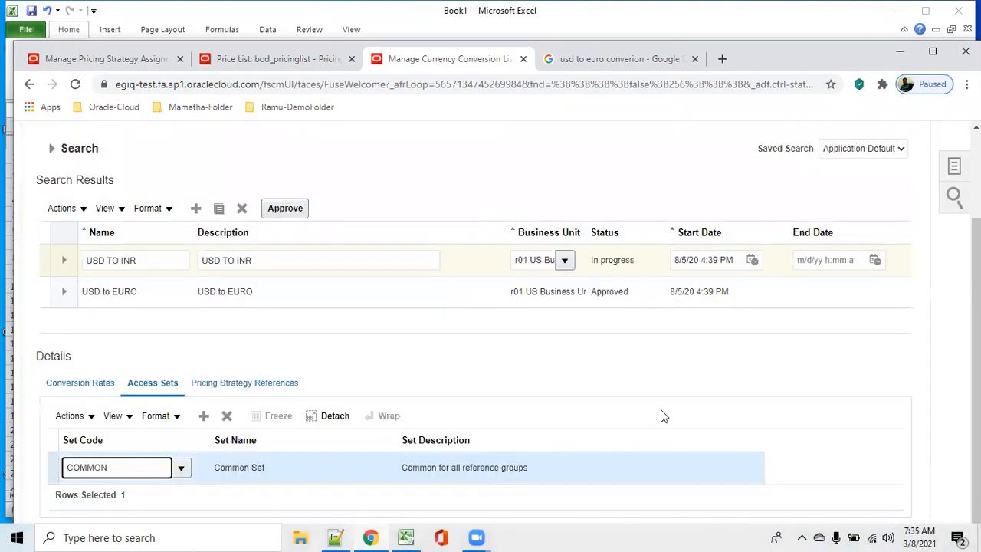
Step: Save and approve the USD TO INR currency conversion list, and finish with a save and close
{"action": "scroll", "coordinate": [668, 411], "scroll_direction": "up", "scroll_amount": 2}
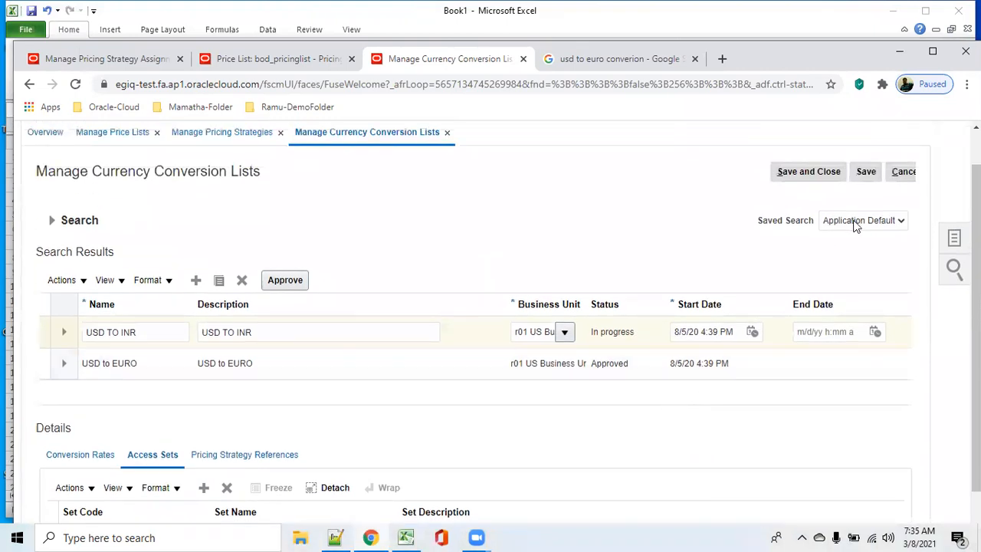
{"action": "left_click", "coordinate": [867, 173]}
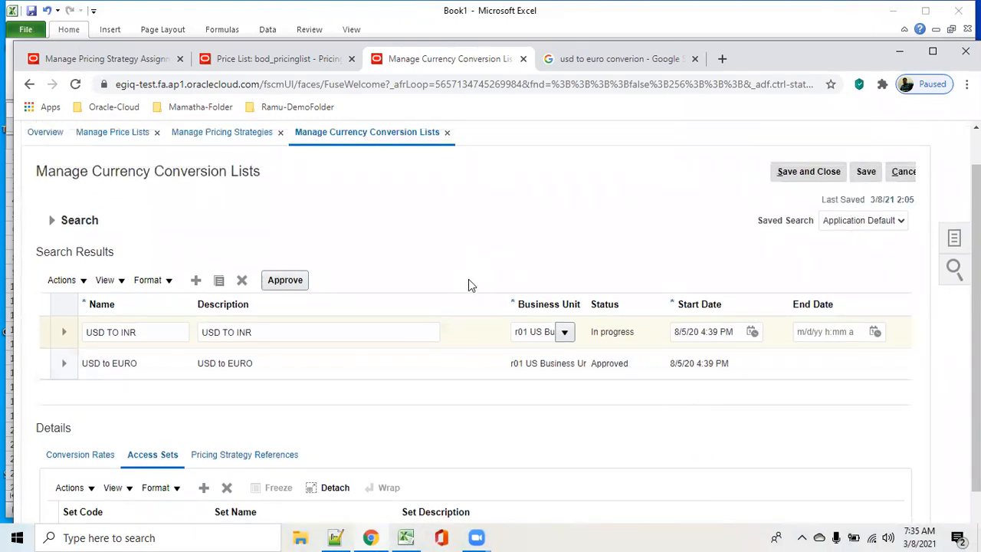
{"action": "left_click", "coordinate": [38, 328]}
{"action": "left_click", "coordinate": [292, 279]}
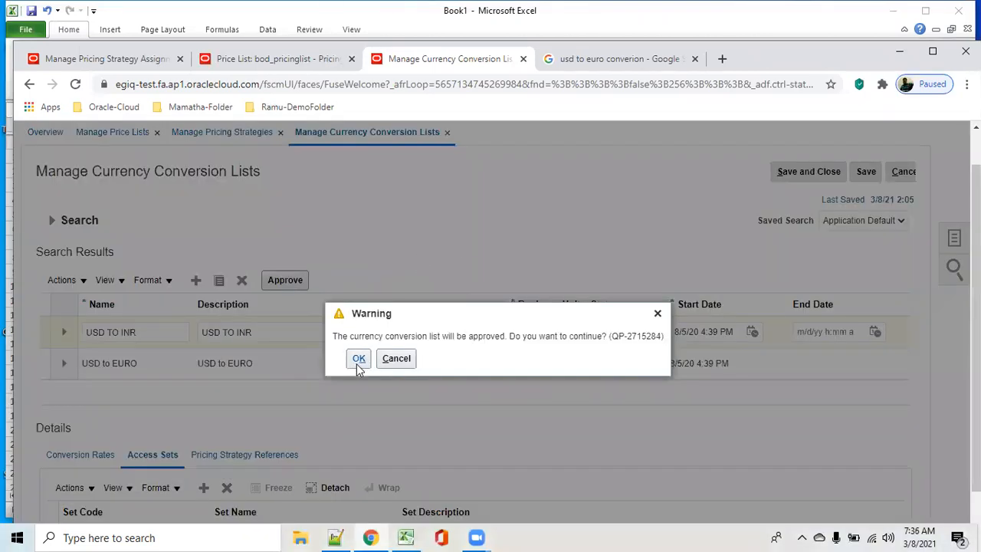
{"action": "left_click", "coordinate": [358, 360]}
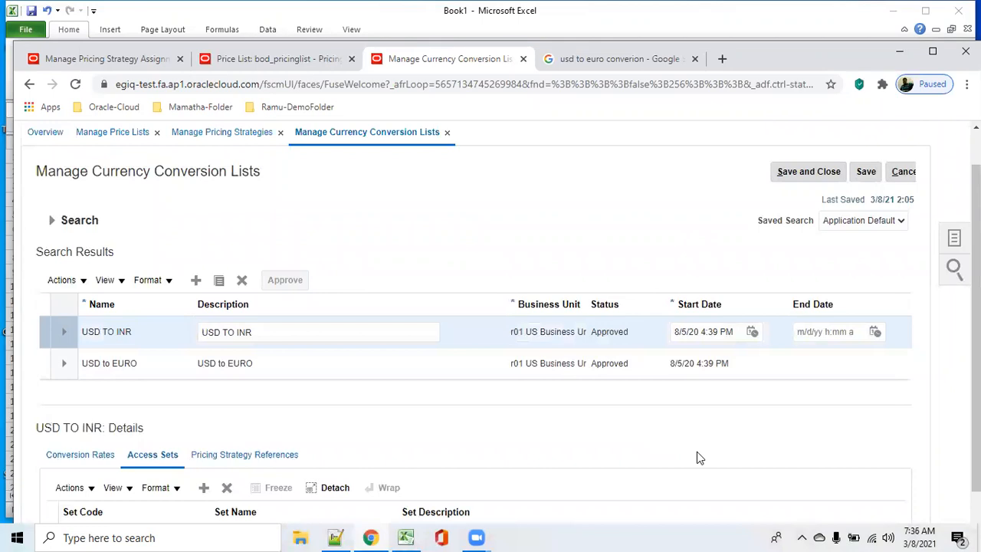
{"action": "left_click", "coordinate": [866, 171]}
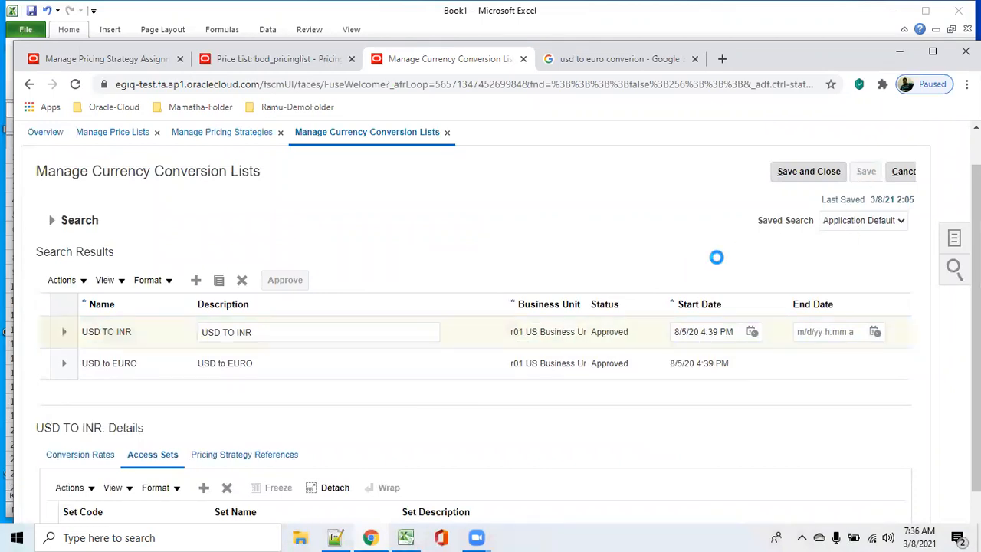
{"action": "left_click", "coordinate": [801, 171]}
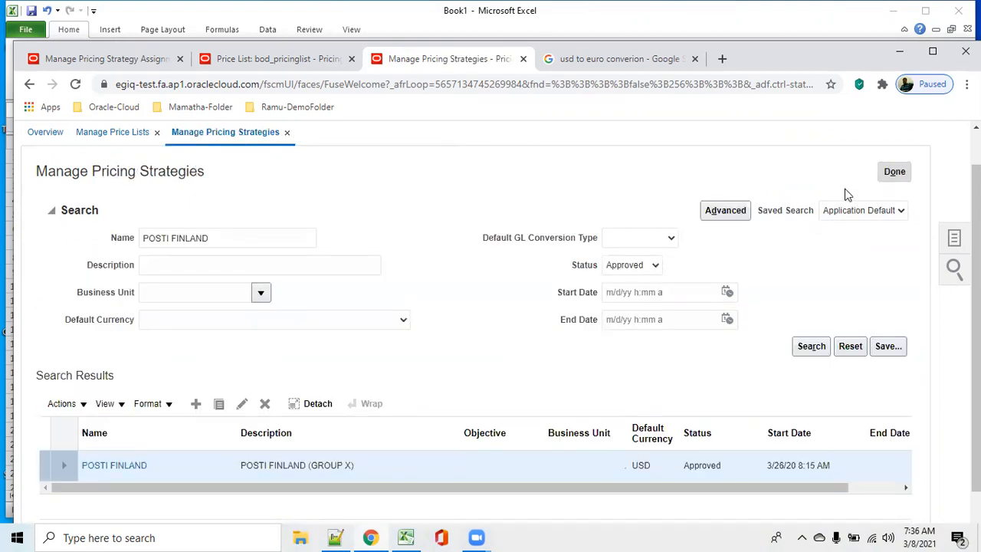
Step: Close the existing pricing strategies page and reopen Manage Pricing Strategies with the browser window maximized
{"action": "left_click", "coordinate": [928, 55]}
{"action": "left_click", "coordinate": [892, 126]}
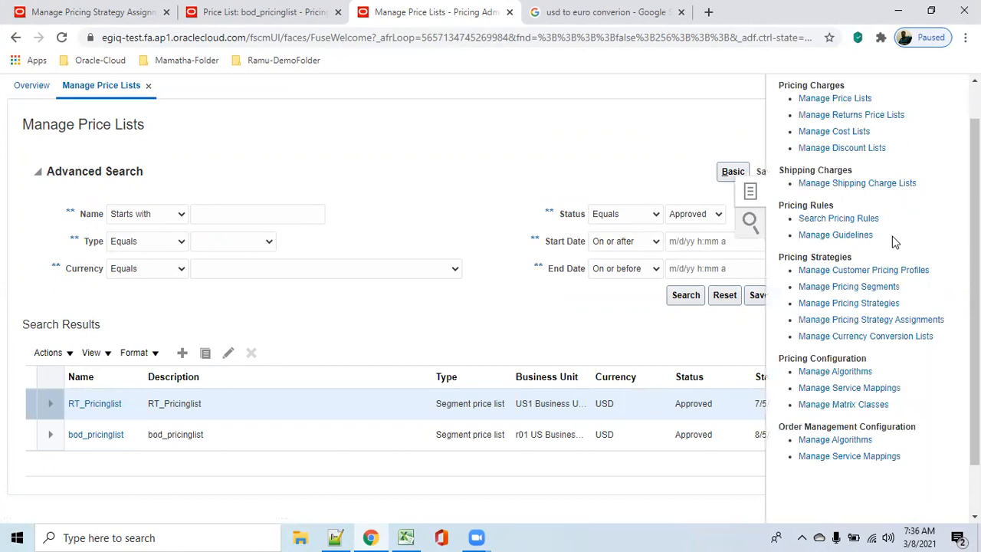
{"action": "left_click", "coordinate": [871, 305]}
Step: Copy the strategy name POSTI FINLAND from cell I3 of the Excel workbook Book1 and return to the browser
{"action": "mouse_move", "coordinate": [418, 523]}
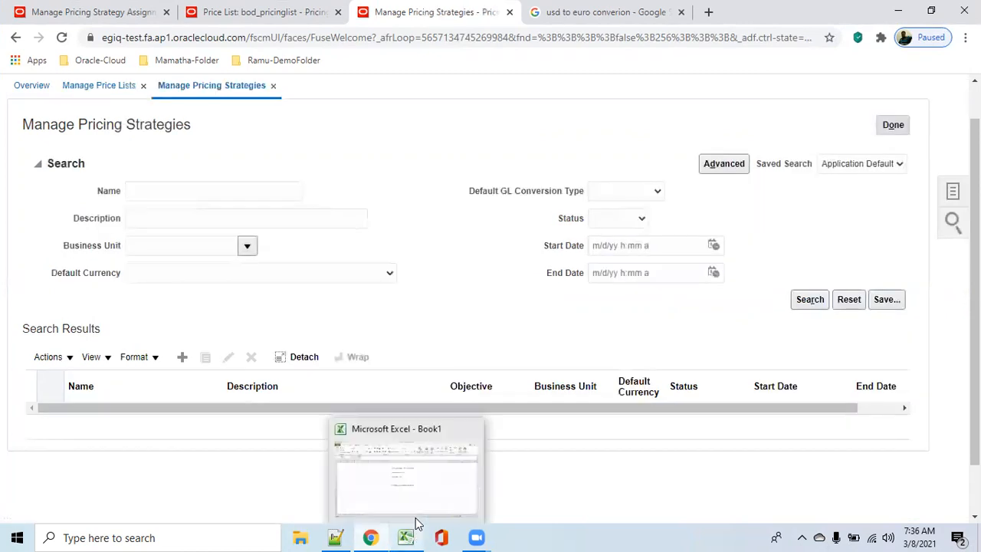
{"action": "left_click", "coordinate": [411, 503]}
{"action": "left_click", "coordinate": [587, 401]}
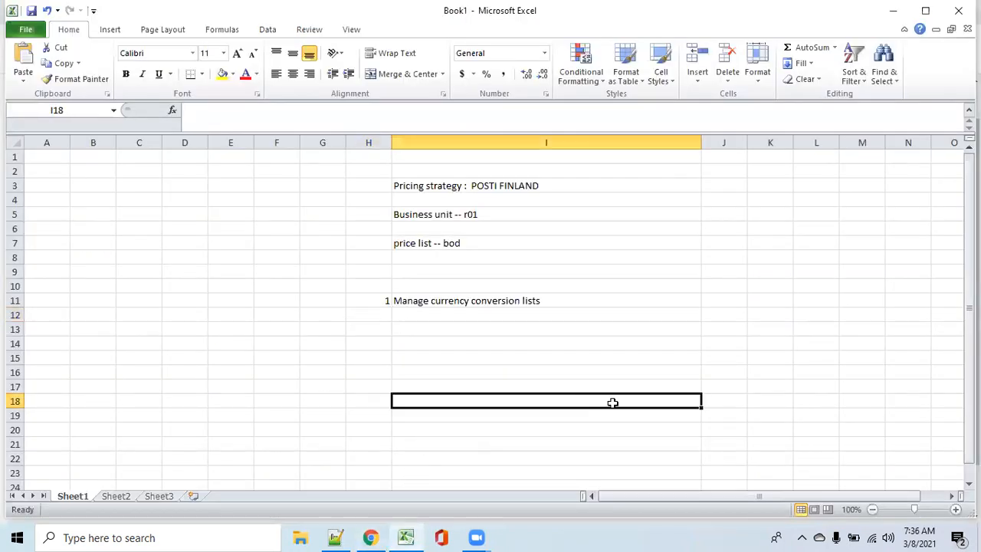
{"action": "left_click", "coordinate": [551, 189]}
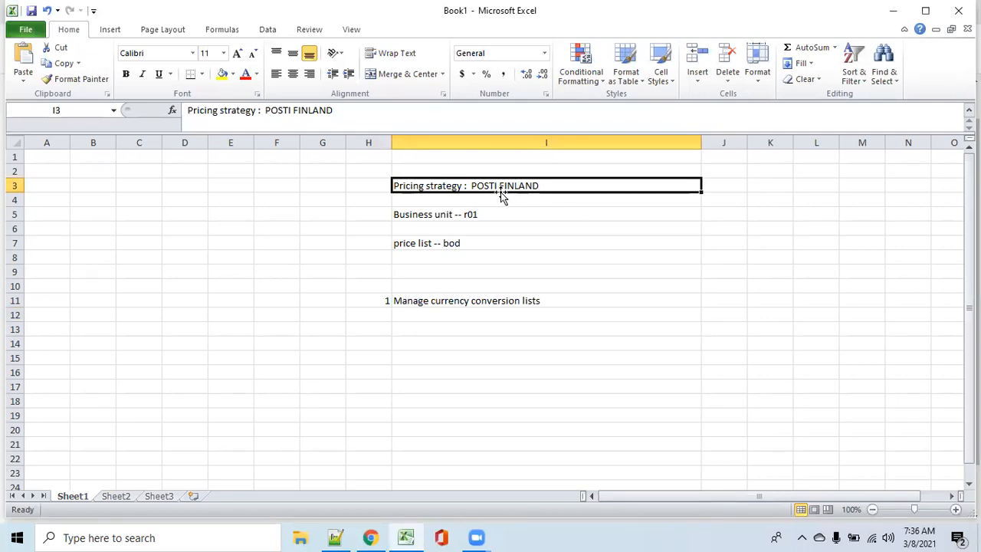
{"action": "double_click", "coordinate": [561, 185]}
{"action": "left_click_drag", "start_coordinate": [470, 186], "coordinate": [543, 181]}
{"action": "key", "text": "ctrl+c"}
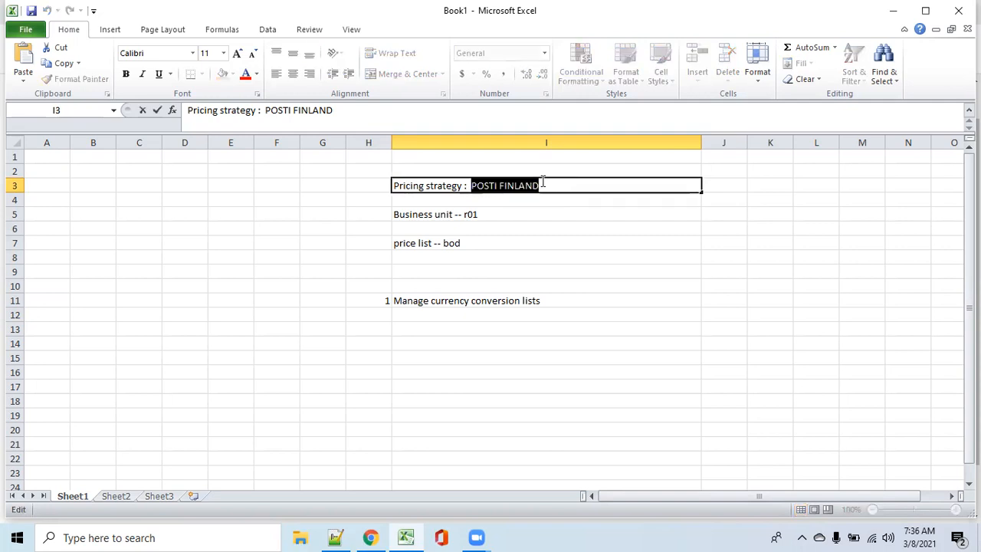
{"action": "left_click", "coordinate": [893, 11]}
Step: Search for the pricing strategy with the copied name POSTI FINLAND
{"action": "left_click", "coordinate": [177, 192]}
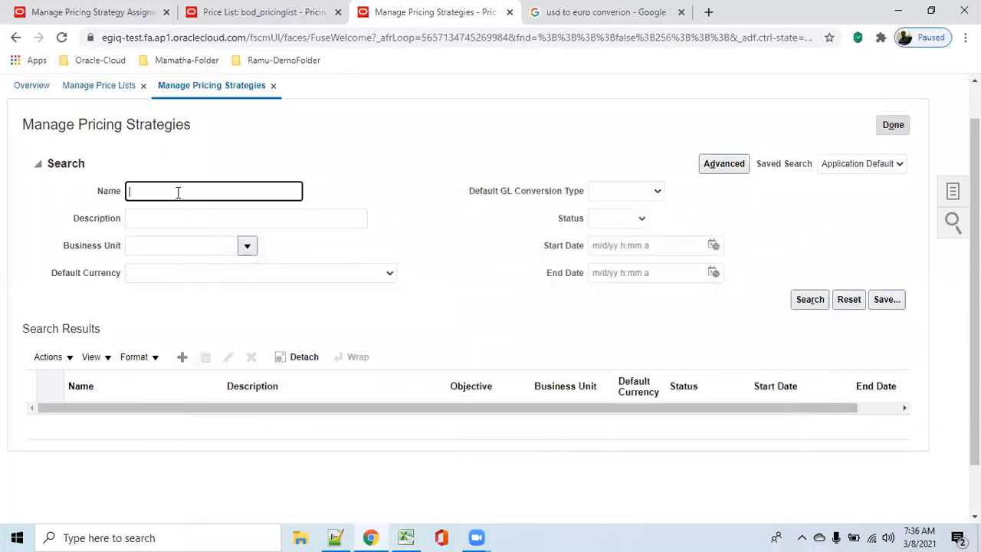
{"action": "key", "text": "ctrl+v"}
{"action": "left_click", "coordinate": [805, 299]}
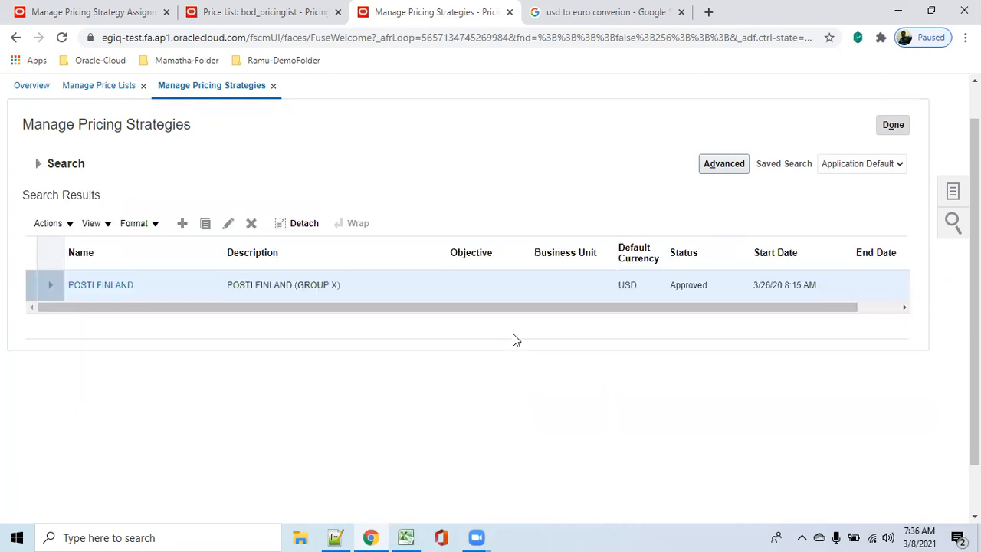
Step: Open the POSTI FINLAND pricing strategy for editing and select bod_pricinglist in its segment price lists
{"action": "left_click", "coordinate": [227, 223]}
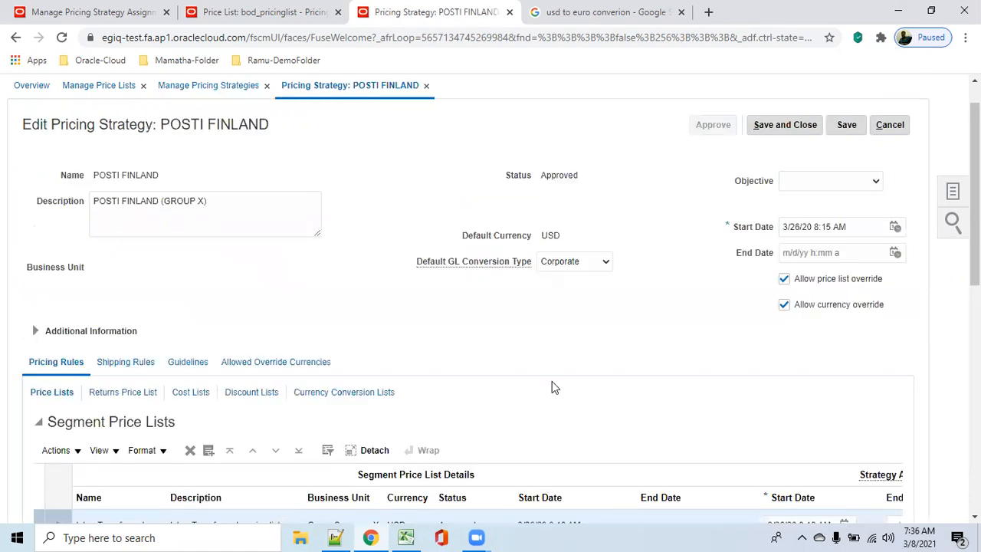
{"action": "scroll", "coordinate": [552, 387], "scroll_direction": "down", "scroll_amount": 3}
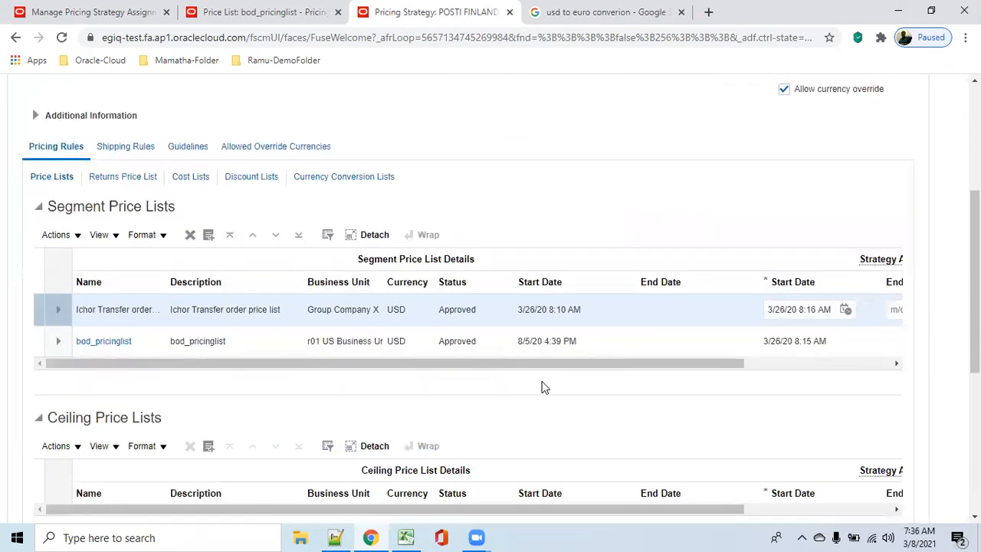
{"action": "left_click", "coordinate": [634, 347]}
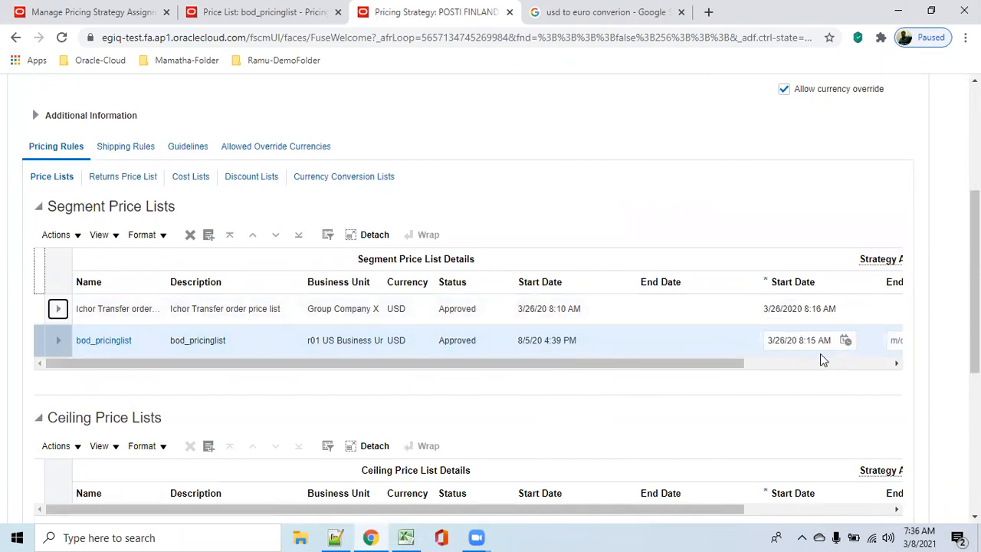
Step: Examine the available Default GL Conversion Type options of the POSTI FINLAND pricing strategy
{"action": "left_click_drag", "start_coordinate": [698, 371], "coordinate": [656, 370]}
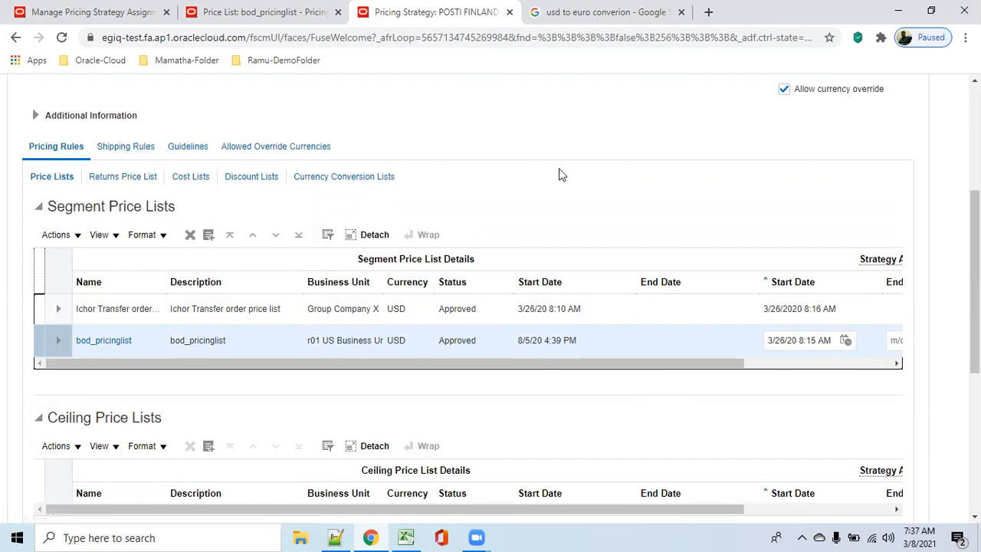
{"action": "scroll", "coordinate": [559, 174], "scroll_direction": "up", "scroll_amount": 2}
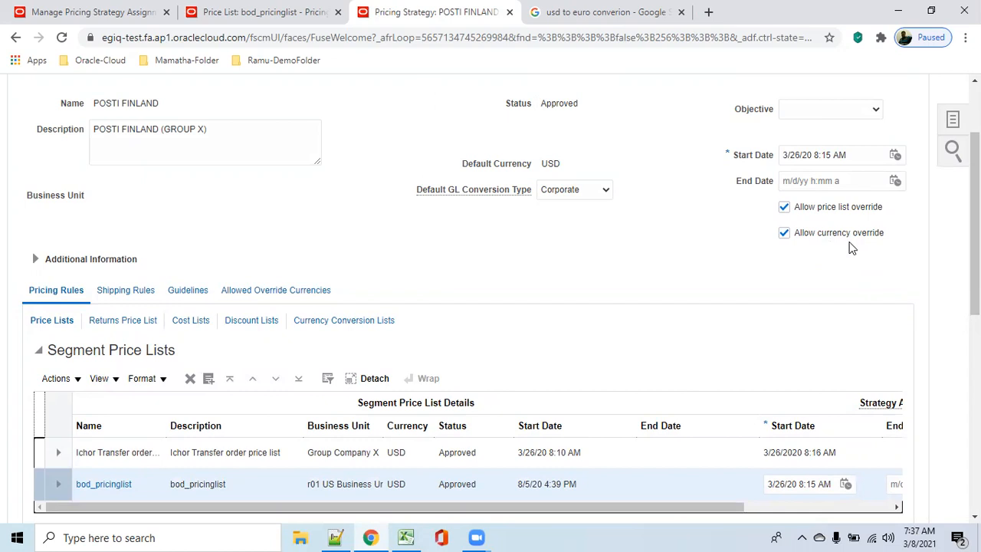
{"action": "left_click_drag", "start_coordinate": [417, 192], "coordinate": [528, 193]}
{"action": "left_click", "coordinate": [603, 192]}
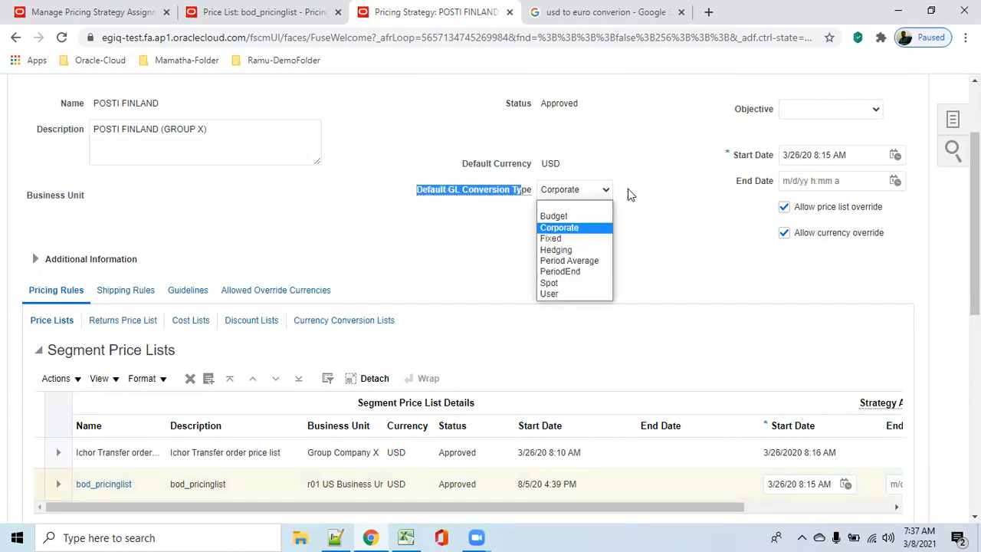
{"action": "left_click", "coordinate": [405, 179]}
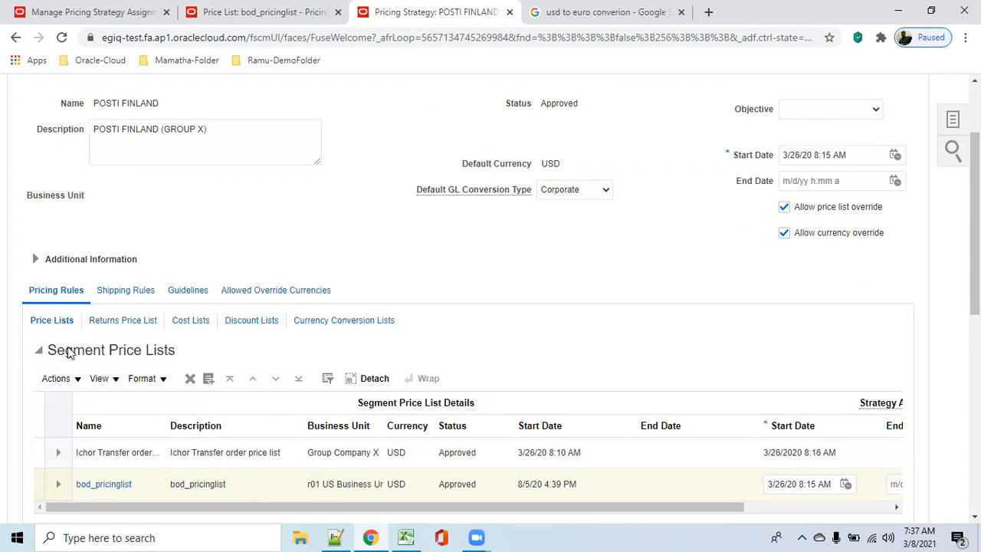
Step: Add an entry for EUR - Euro to the strategy's allowed override currencies
{"action": "left_click", "coordinate": [292, 289]}
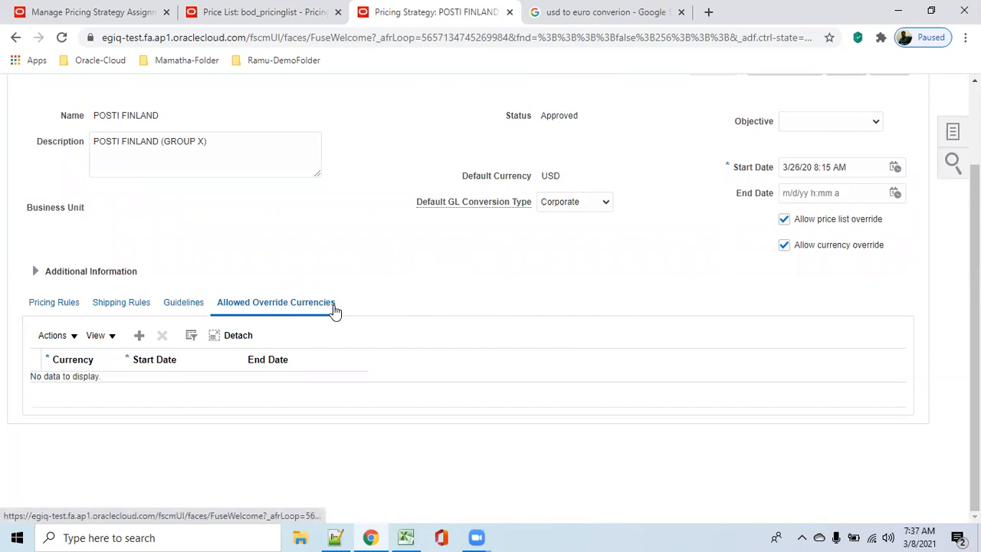
{"action": "left_click", "coordinate": [138, 338]}
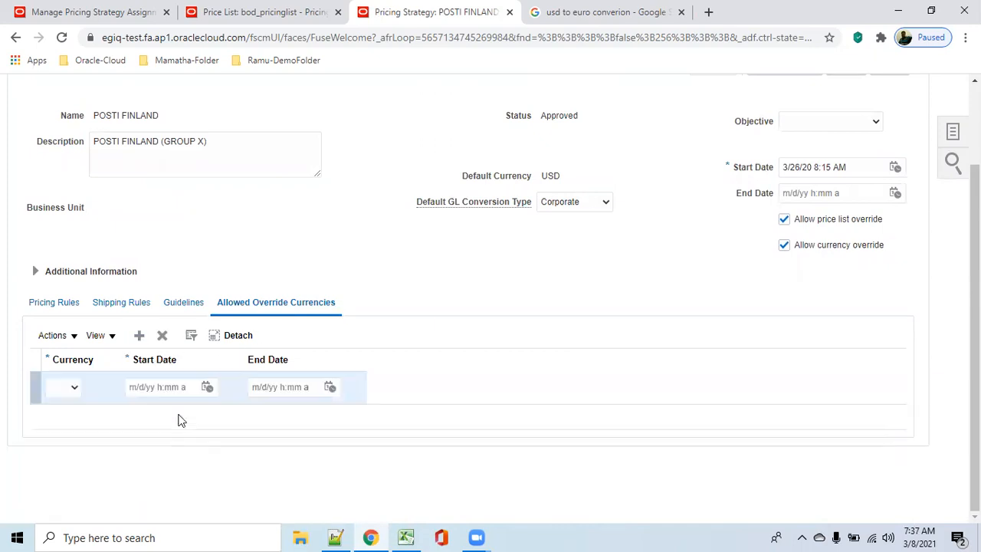
{"action": "left_click", "coordinate": [73, 391]}
{"action": "scroll", "coordinate": [119, 176], "scroll_direction": "down", "scroll_amount": 1}
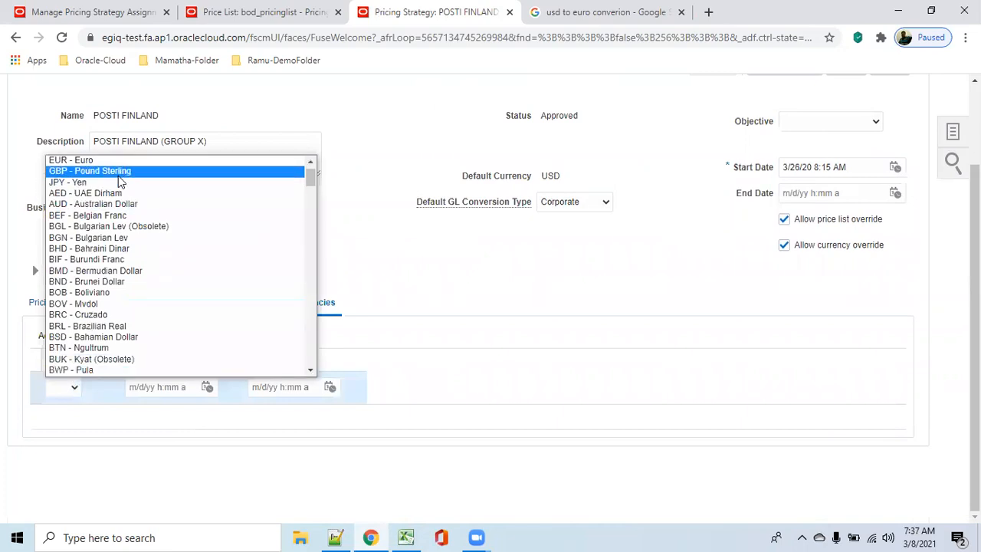
{"action": "left_click", "coordinate": [119, 158]}
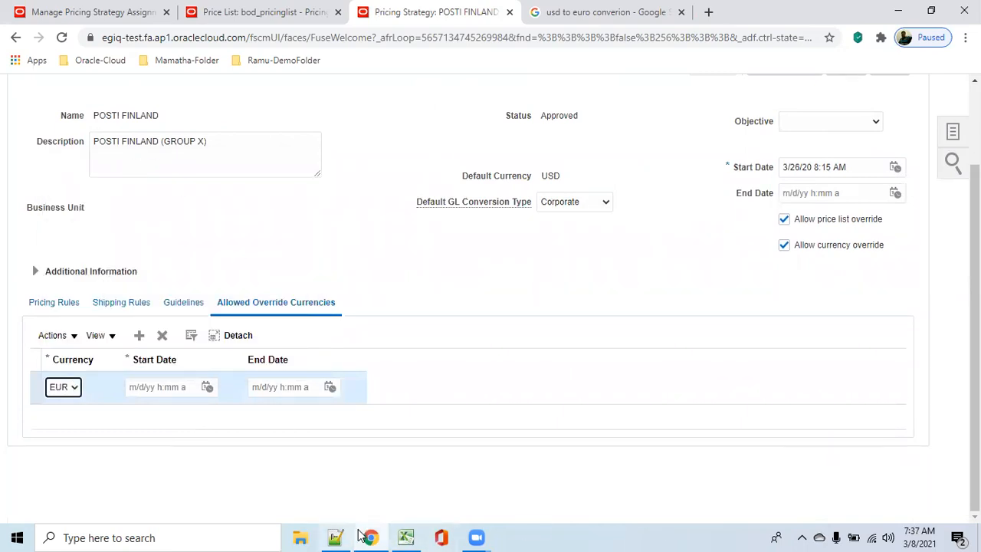
Step: Copy 8/5/20 4:39 PM from the Notepad++ note and set it as the start date of the EUR override currency in the browser
{"action": "left_click", "coordinate": [335, 537]}
{"action": "left_click", "coordinate": [133, 328]}
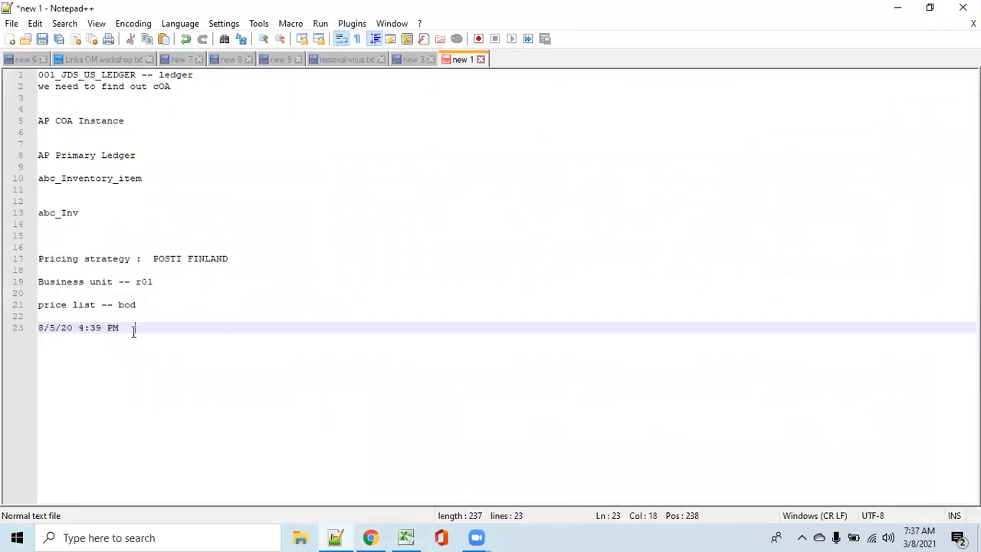
{"action": "left_click_drag", "start_coordinate": [123, 328], "coordinate": [10, 328]}
{"action": "key", "text": "ctrl+c"}
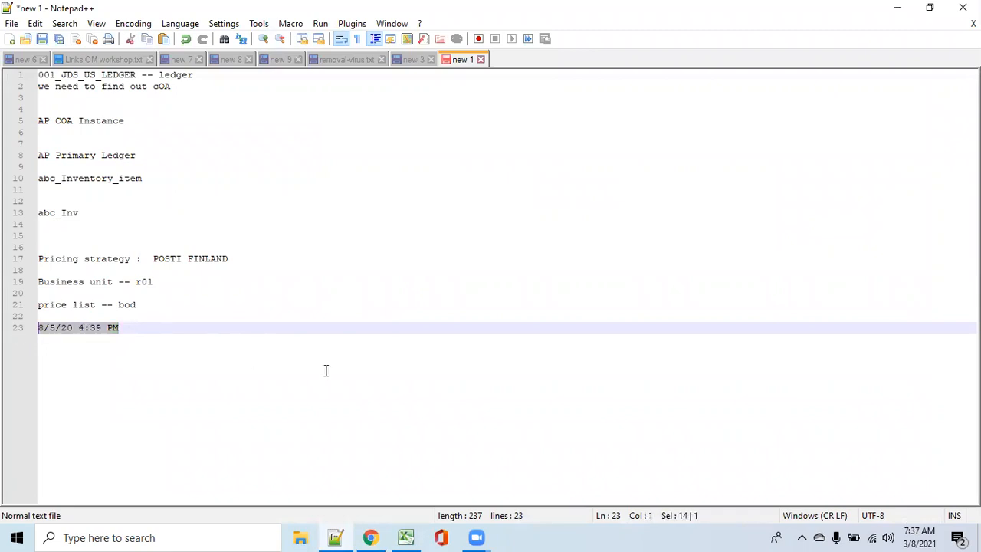
{"action": "left_click", "coordinate": [897, 7]}
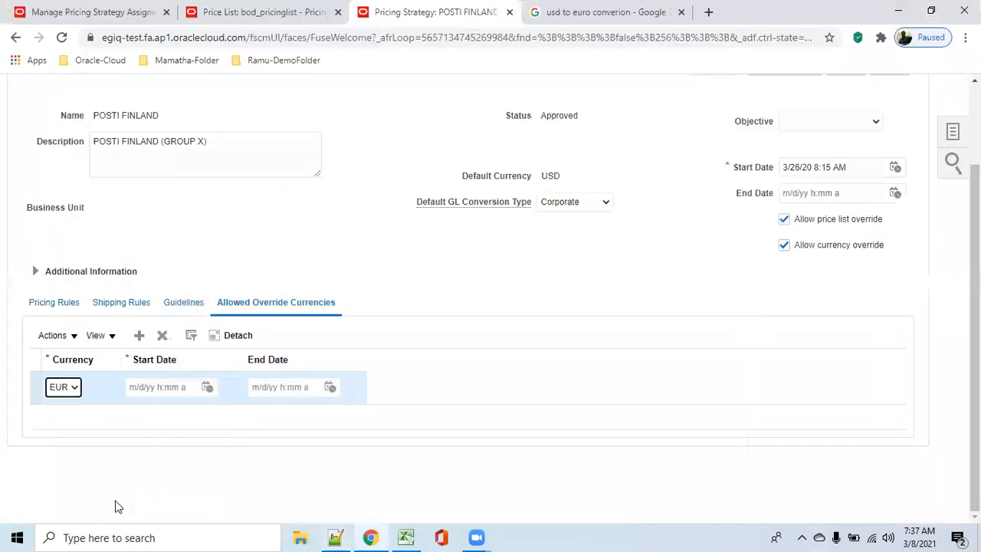
{"action": "left_click", "coordinate": [173, 385]}
{"action": "key", "text": "ctrl+v"}
{"action": "key", "text": "Tab"}
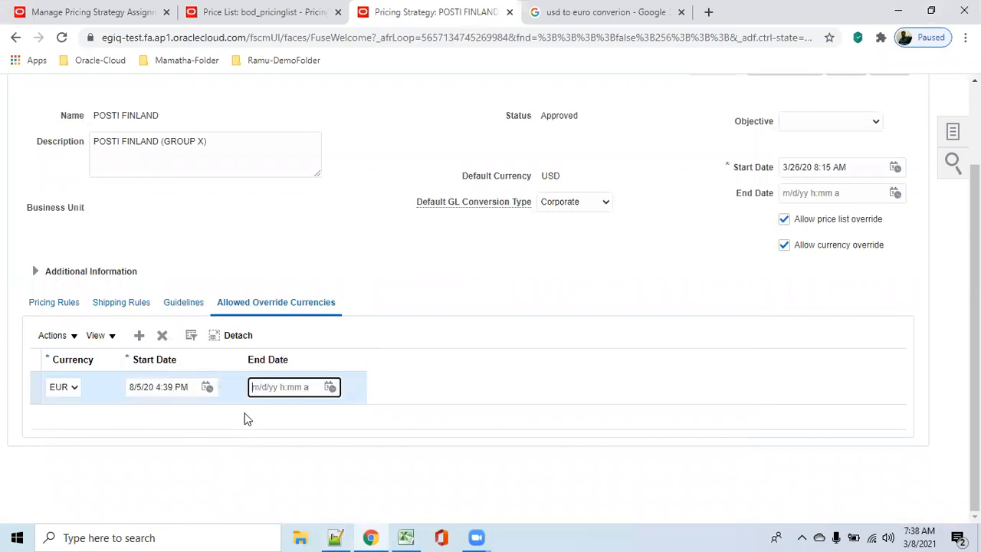
Step: Add INR as an allowed override currency with start date 8/5/20 4:39 PM and save the pricing strategy
{"action": "left_click", "coordinate": [139, 335]}
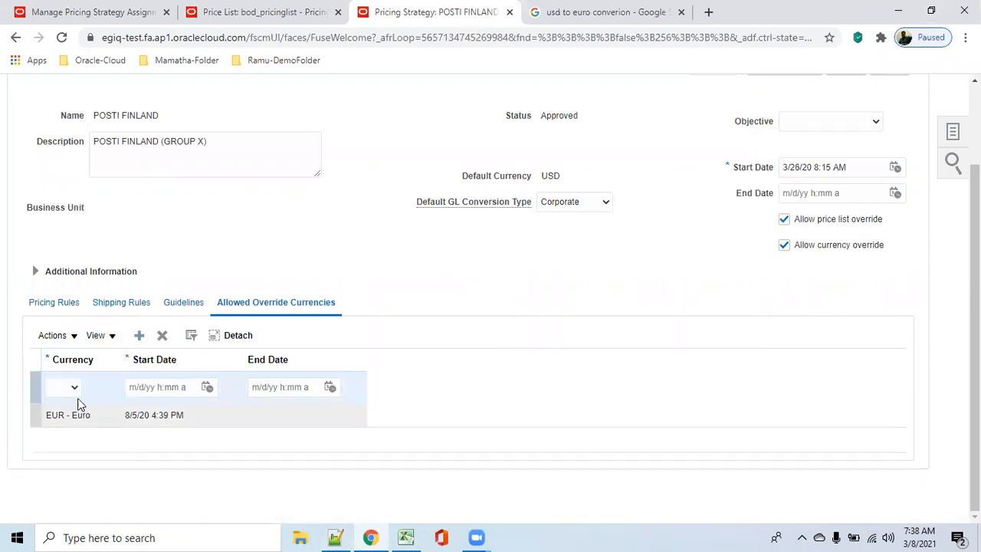
{"action": "left_click", "coordinate": [77, 388]}
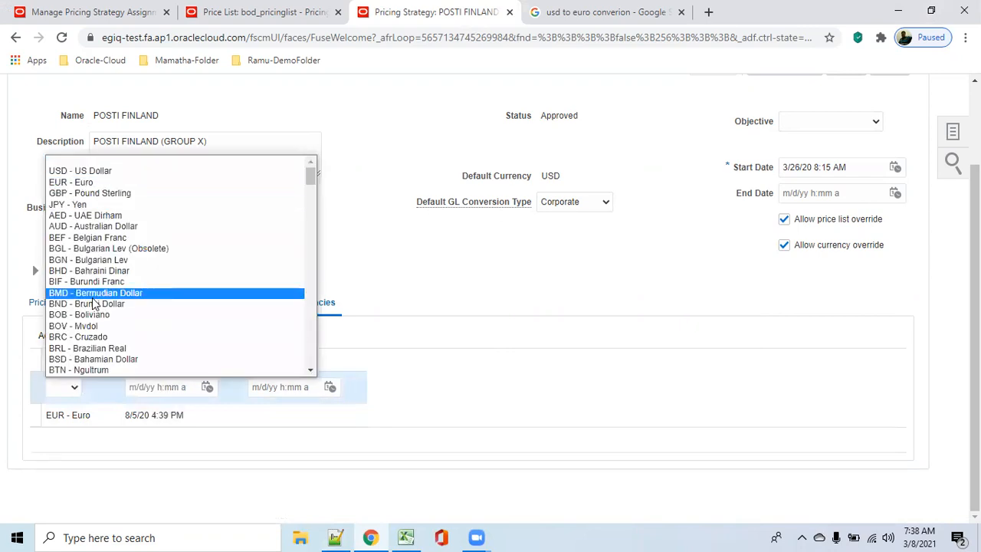
{"action": "key", "text": "i"}
{"action": "key", "text": "Down"}
{"action": "key", "text": "Down"}
{"action": "key", "text": "Down"}
{"action": "key", "text": "Down"}
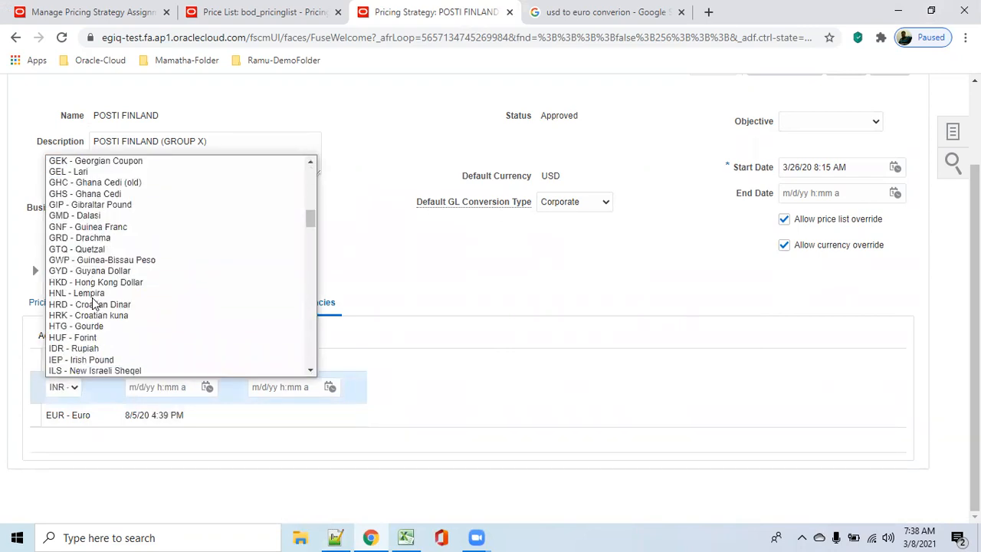
{"action": "left_click", "coordinate": [108, 359]}
{"action": "left_click", "coordinate": [172, 385]}
{"action": "key", "text": "ctrl+v"}
{"action": "key", "text": "Tab"}
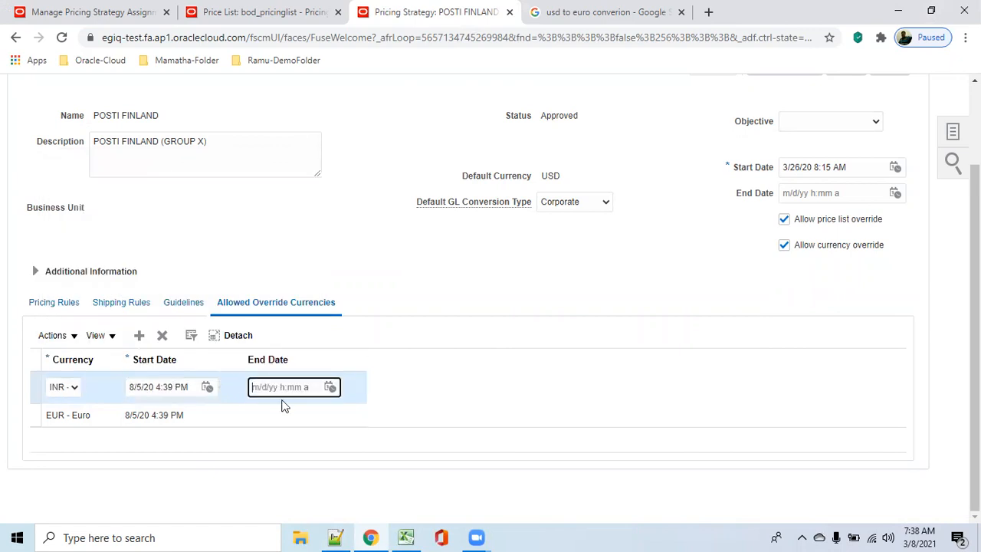
{"action": "scroll", "coordinate": [541, 419], "scroll_direction": "up", "scroll_amount": 2}
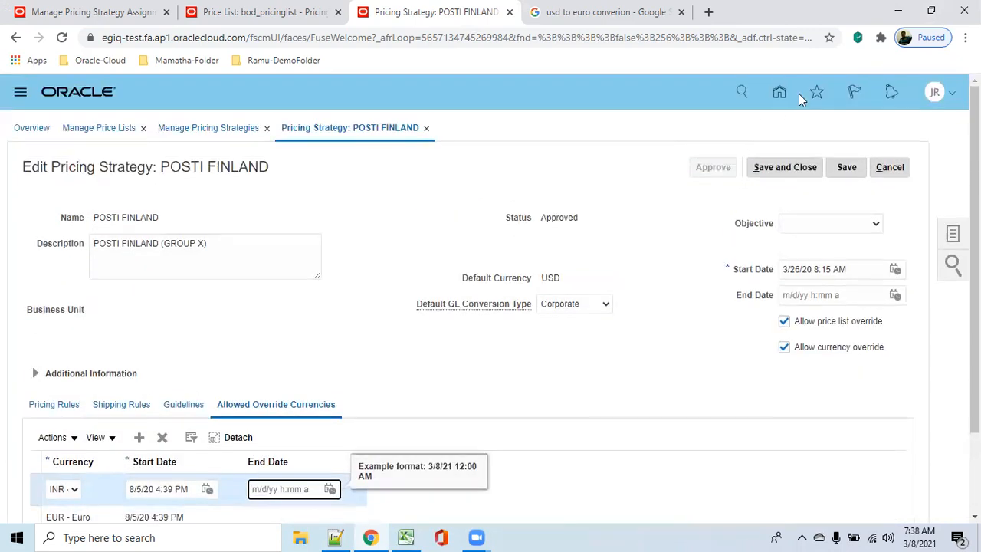
{"action": "left_click", "coordinate": [845, 169]}
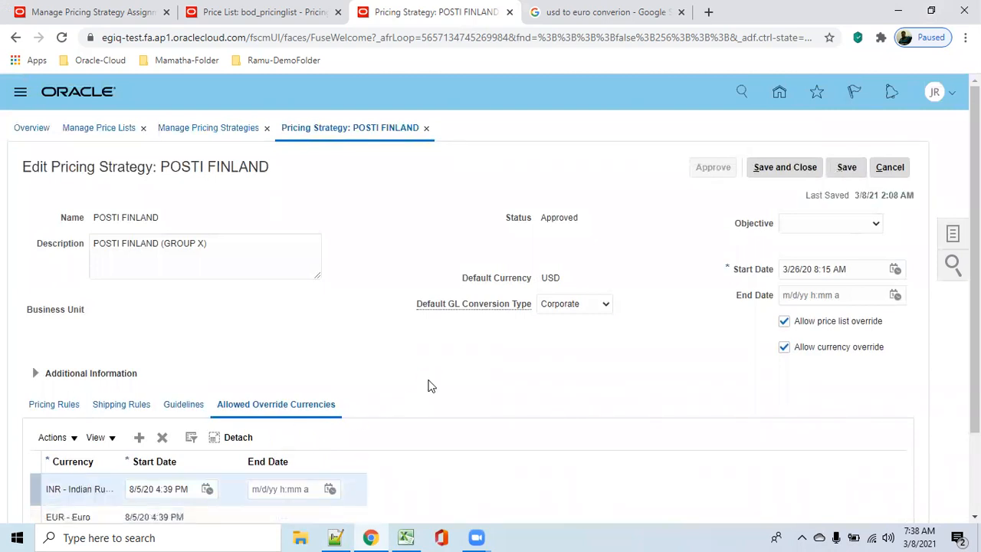
Step: In the strategy's pricing rules, search for currency conversion lists to add from the business unit r01 US Business Units
{"action": "scroll", "coordinate": [432, 387], "scroll_direction": "down", "scroll_amount": 1}
{"action": "left_click", "coordinate": [58, 336]}
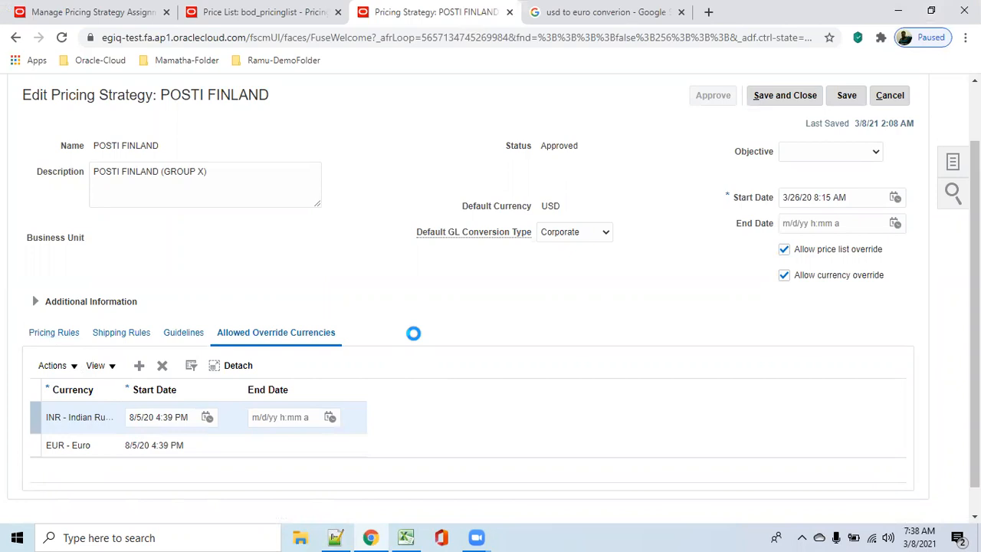
{"action": "scroll", "coordinate": [414, 337], "scroll_direction": "down", "scroll_amount": 2}
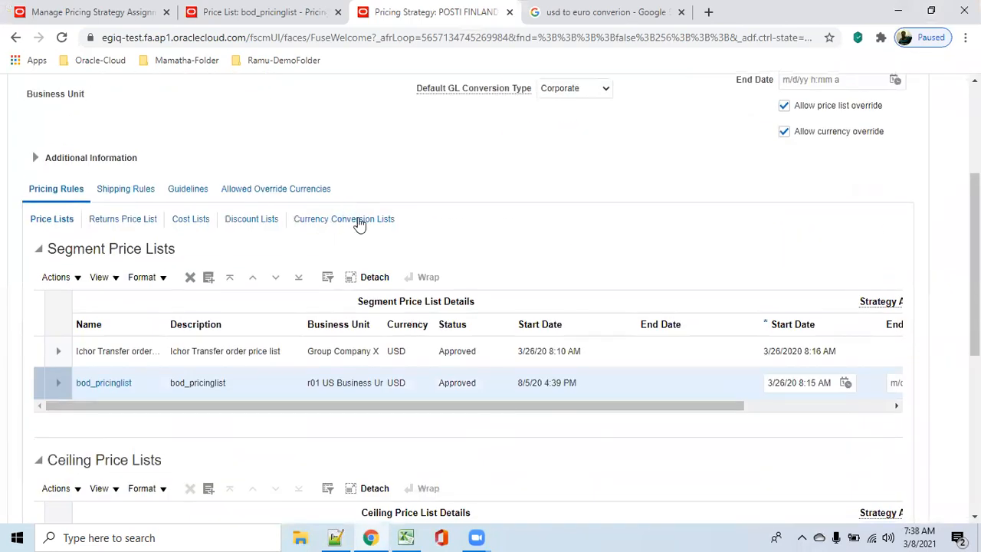
{"action": "left_click", "coordinate": [362, 222]}
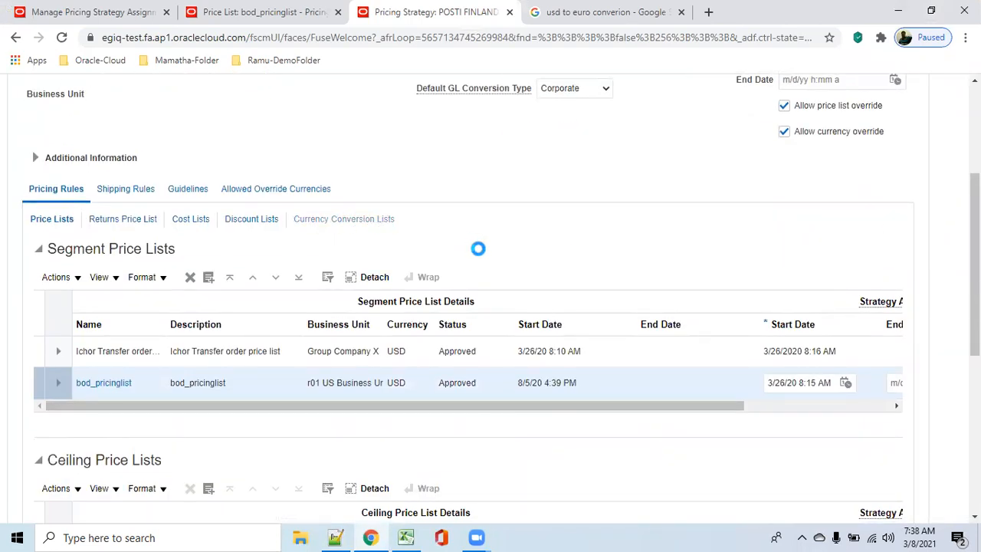
{"action": "left_click", "coordinate": [205, 364]}
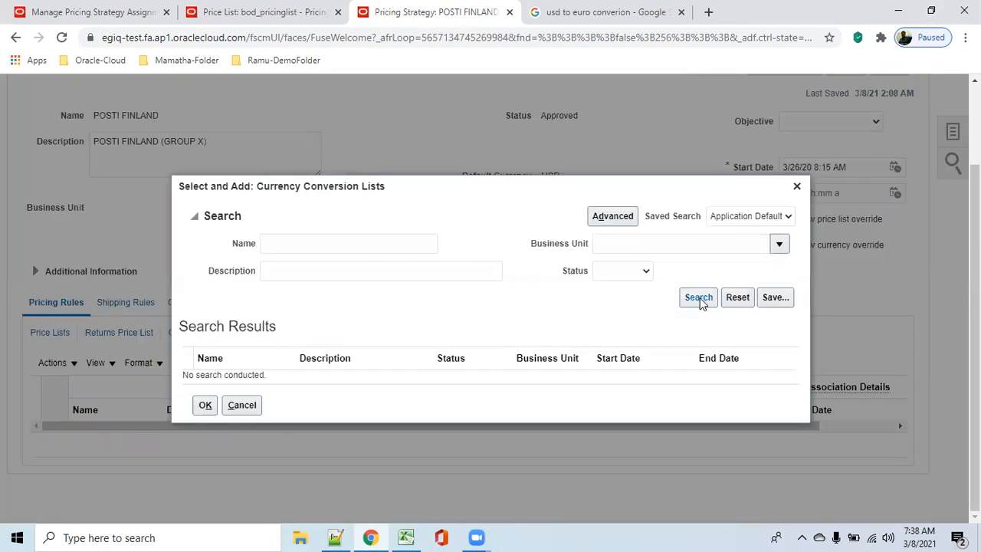
{"action": "left_click", "coordinate": [779, 244]}
{"action": "left_click", "coordinate": [637, 309]}
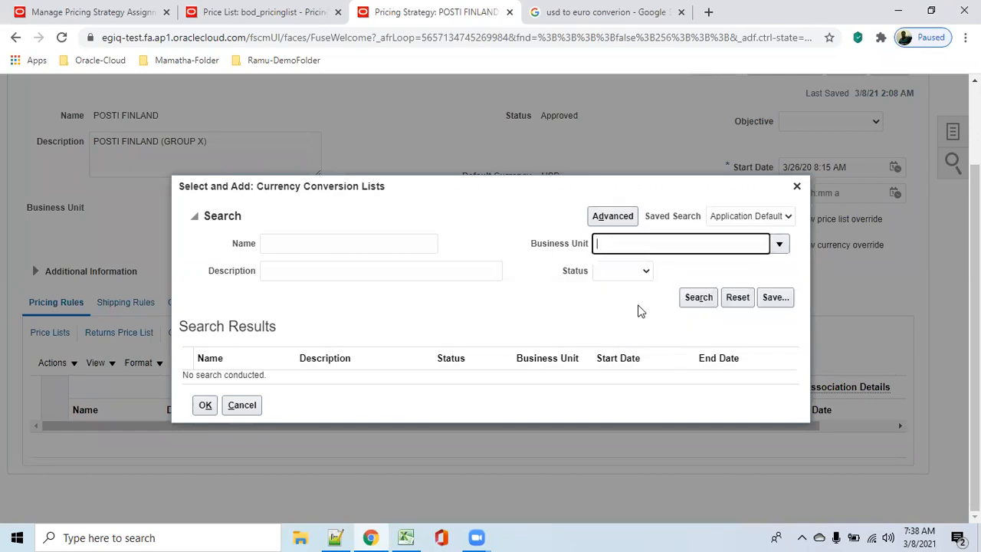
{"action": "left_click", "coordinate": [694, 301]}
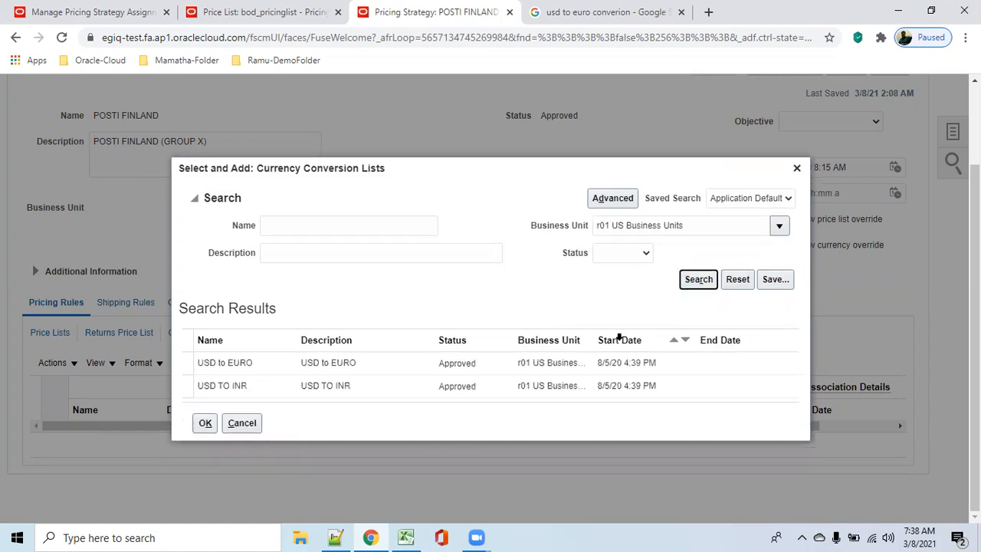
Step: Add the USD to EURO currency conversion list to the strategy with association start date 8/5/20 4:39 PM
{"action": "left_click", "coordinate": [387, 363]}
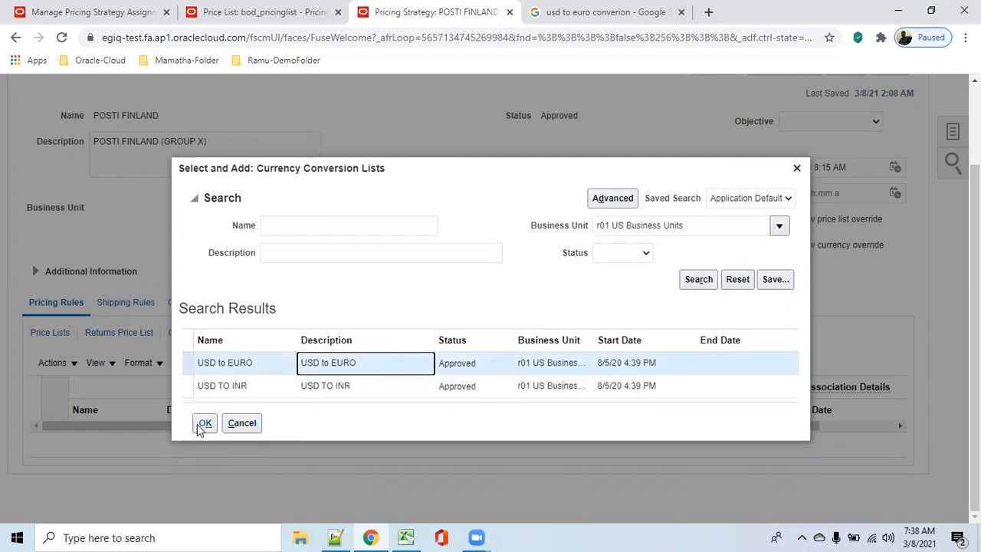
{"action": "left_click", "coordinate": [205, 423]}
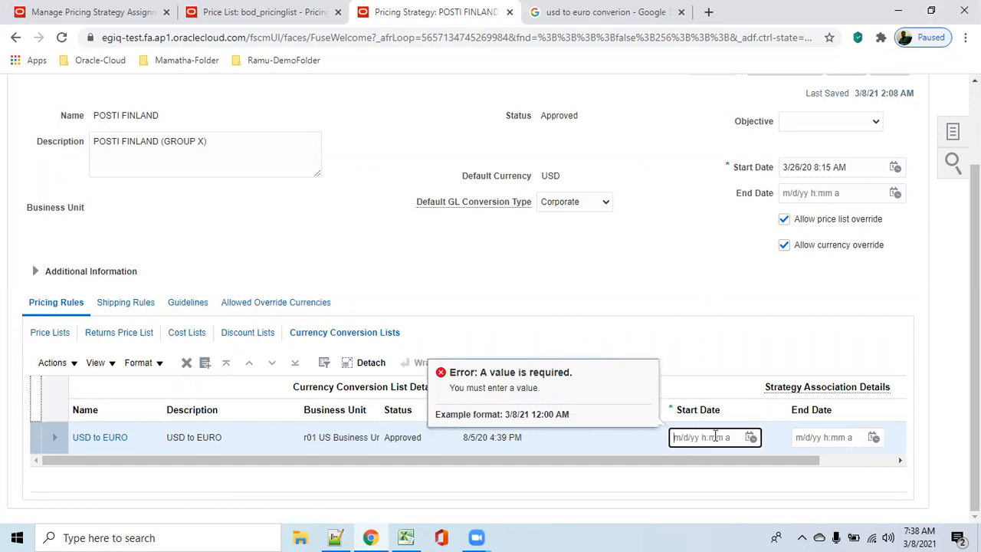
{"action": "type", "text": "8/5/20 4:39 PM"}
{"action": "key", "text": "Tab"}
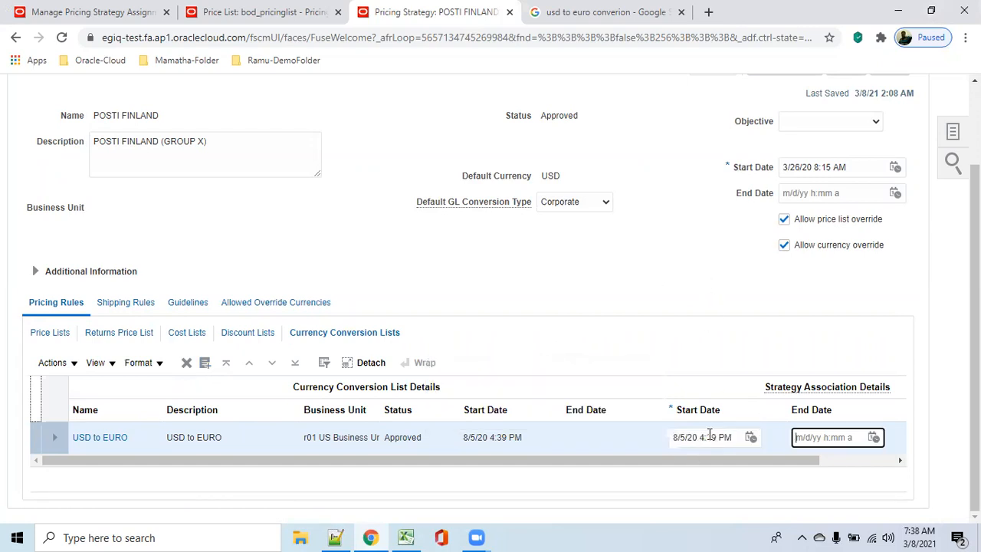
Step: Search all currency conversion lists and add USD TO INR to the strategy with association start date 8/5/20 4:39 PM
{"action": "left_click", "coordinate": [201, 368]}
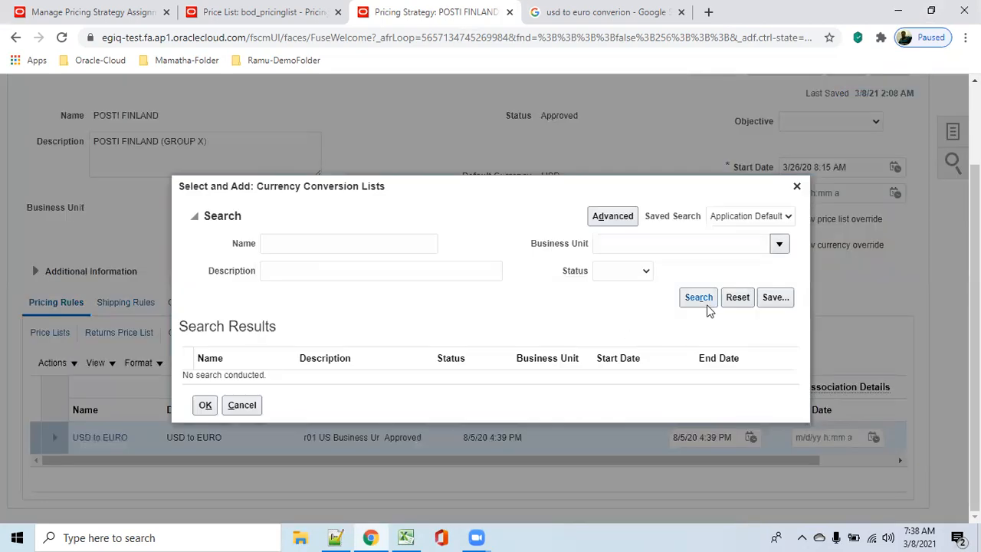
{"action": "left_click", "coordinate": [705, 304]}
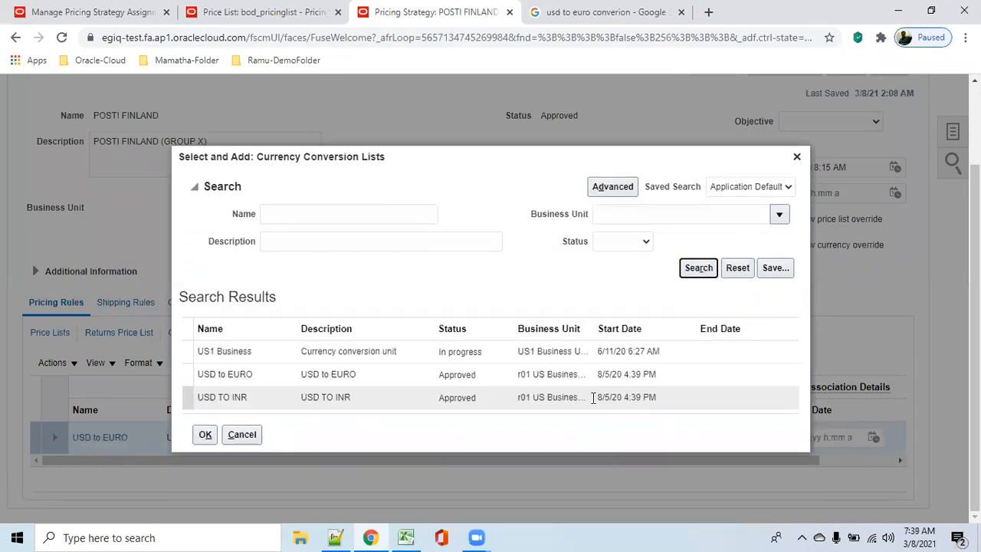
{"action": "left_click", "coordinate": [363, 403]}
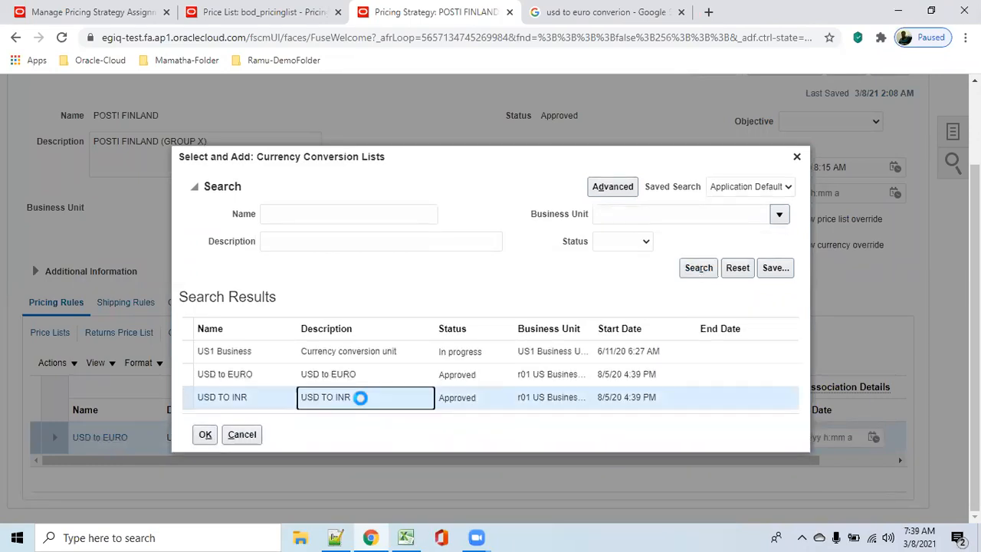
{"action": "left_click", "coordinate": [203, 436]}
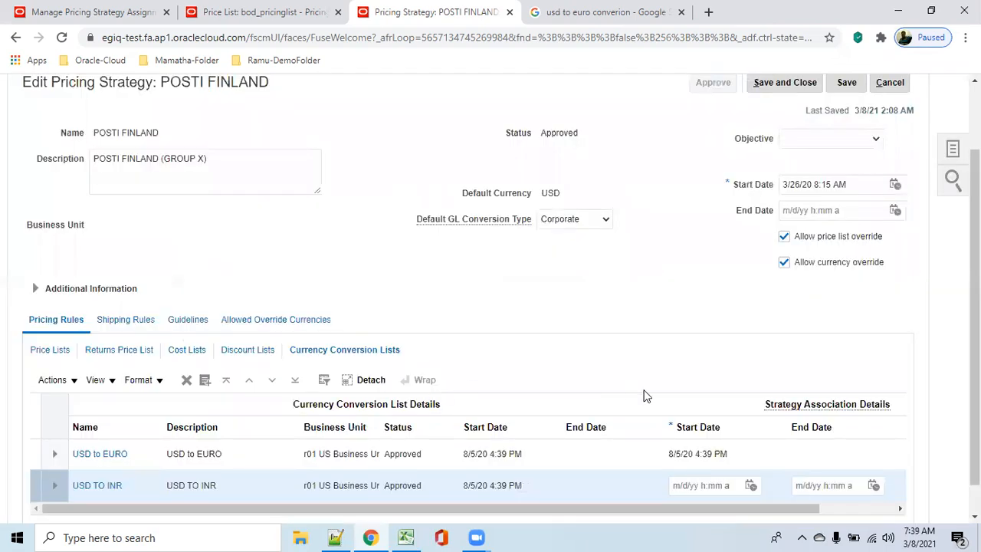
{"action": "left_click", "coordinate": [704, 450]}
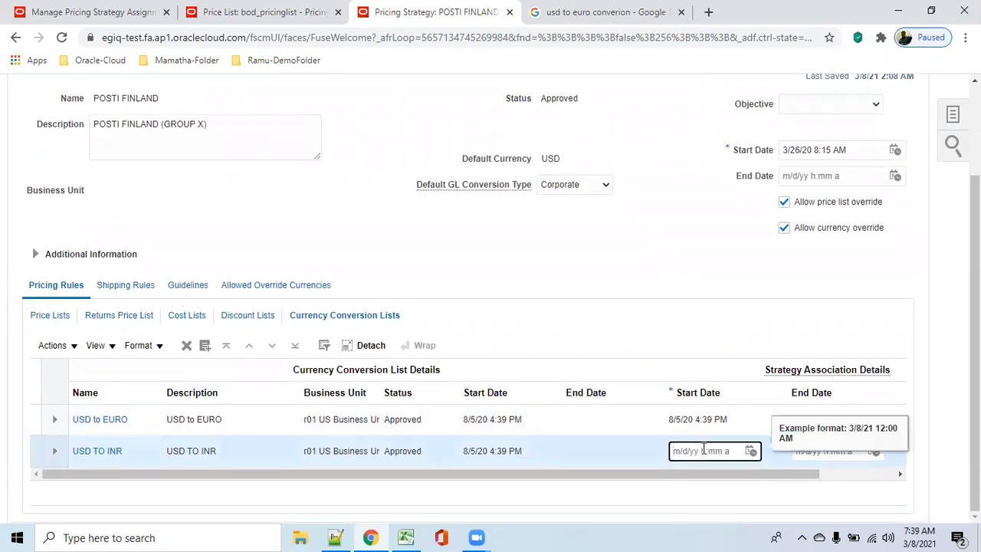
{"action": "type", "text": "8/5/20 4:39 PM"}
{"action": "key", "text": "Tab"}
Step: Save and close the POSTI FINLAND pricing strategy
{"action": "scroll", "coordinate": [705, 385], "scroll_direction": "up", "scroll_amount": 3}
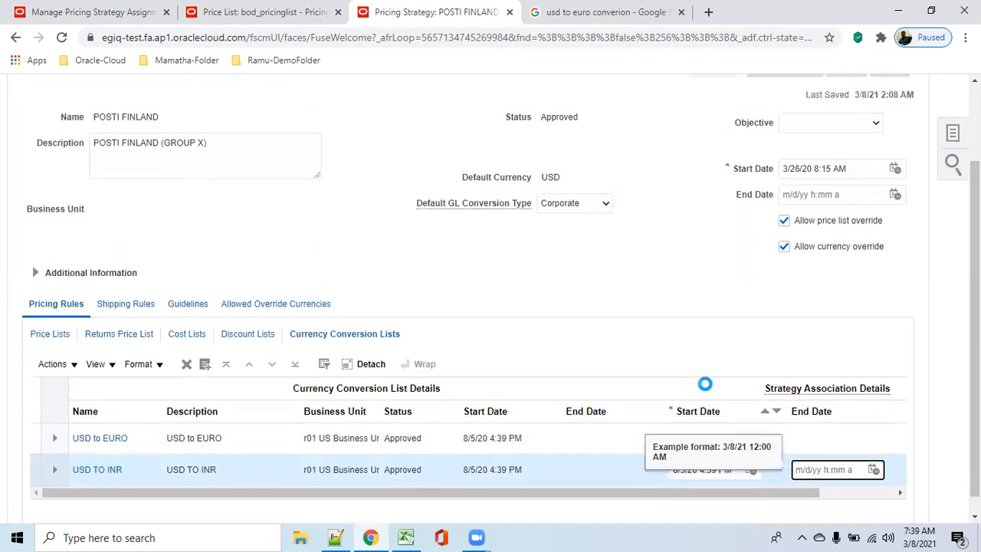
{"action": "left_click", "coordinate": [848, 170]}
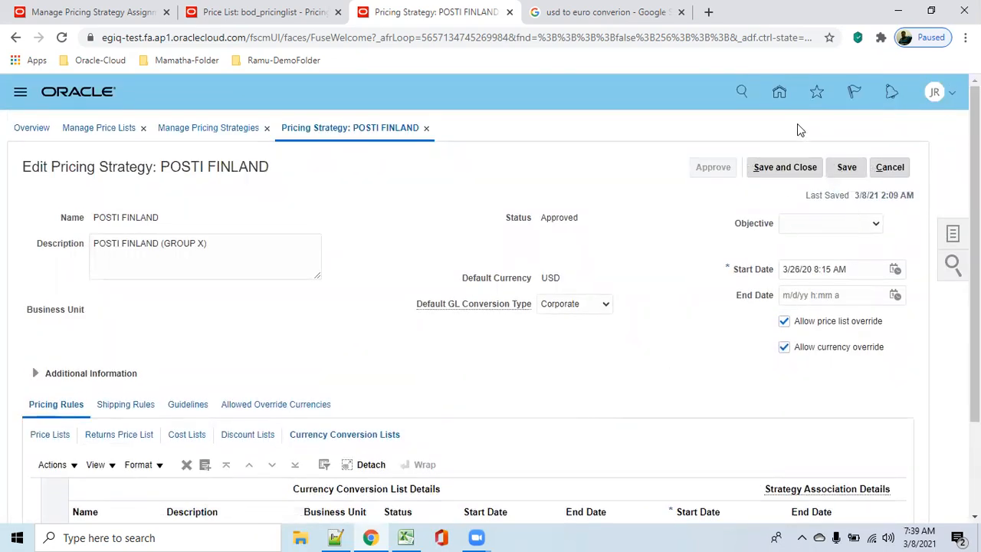
{"action": "left_click", "coordinate": [777, 171]}
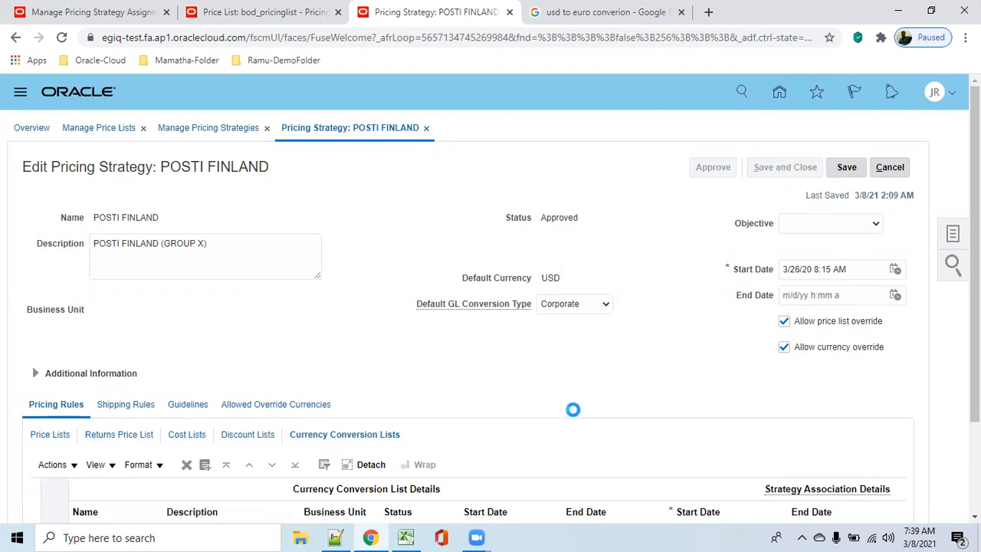
Step: Leave the pricing strategy and price list pages and open the Order Management overview
{"action": "left_click", "coordinate": [894, 167]}
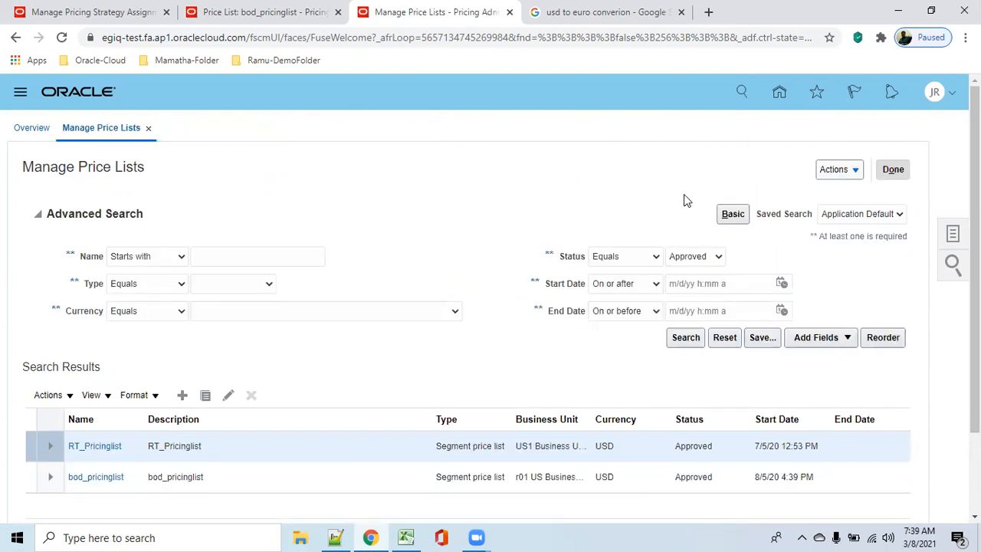
{"action": "double_click", "coordinate": [779, 14]}
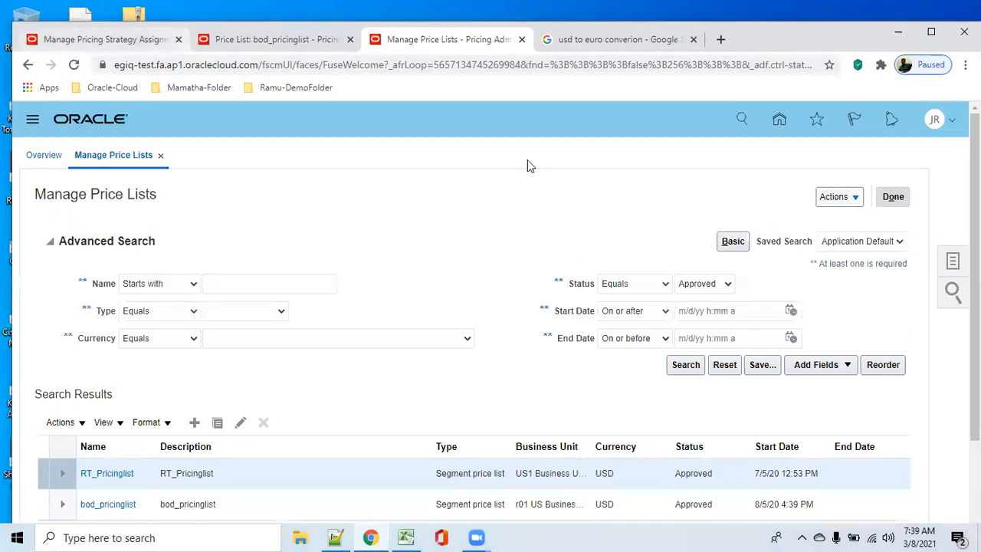
{"action": "left_click", "coordinate": [894, 200]}
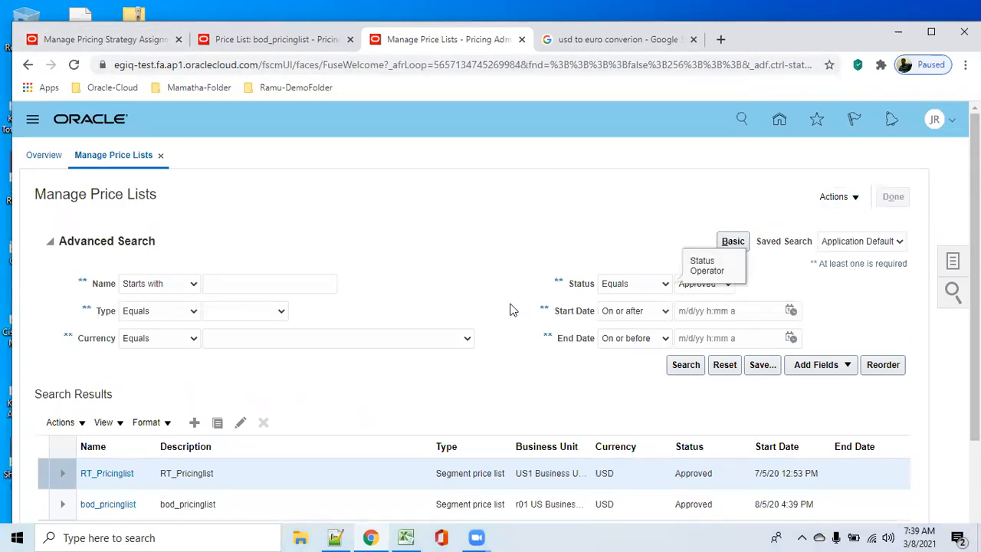
{"action": "left_click", "coordinate": [779, 124]}
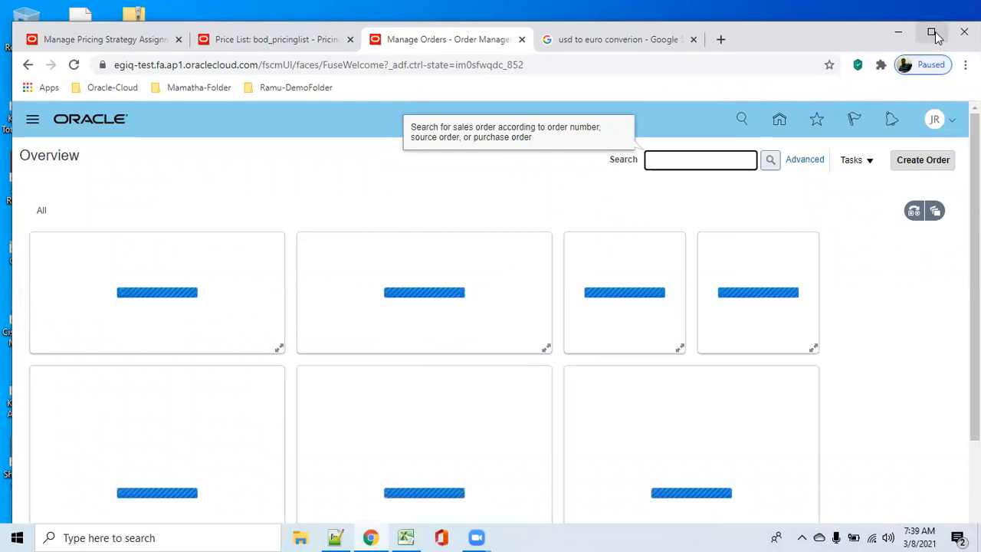
{"action": "left_click", "coordinate": [934, 34]}
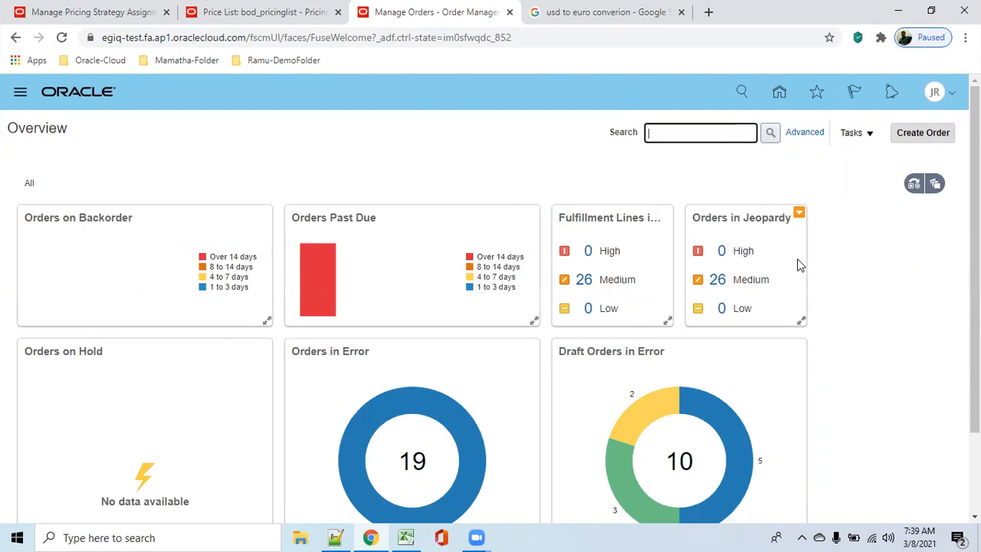
Step: Create a sales order for business unit r01 US Business Units with r01_customer_corp as the customer
{"action": "left_click", "coordinate": [923, 134]}
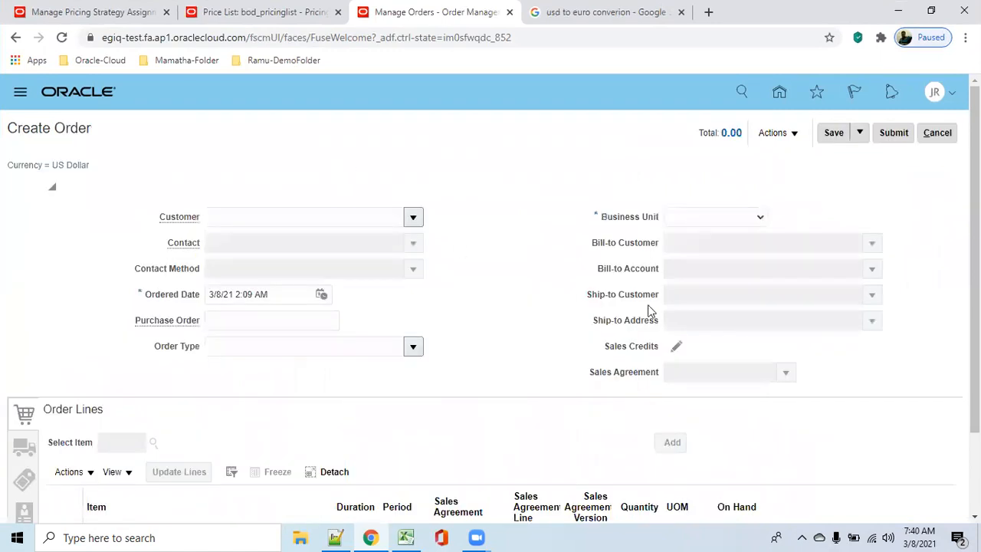
{"action": "left_click", "coordinate": [756, 218]}
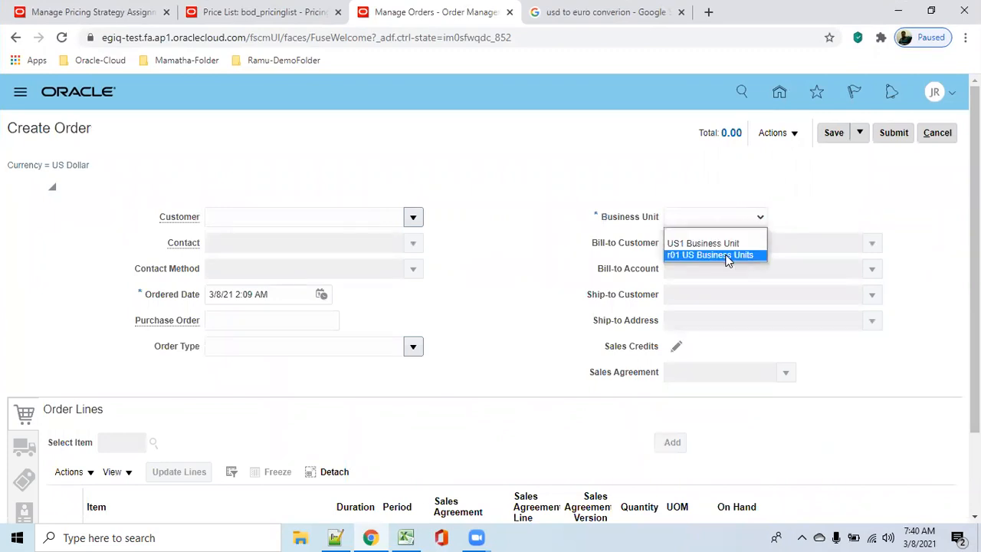
{"action": "left_click", "coordinate": [734, 254]}
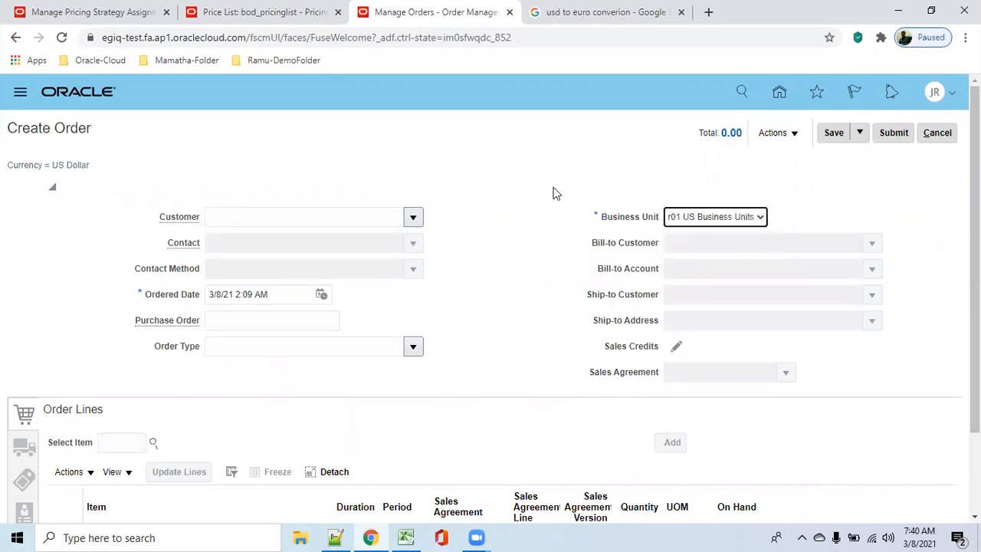
{"action": "left_click", "coordinate": [318, 218]}
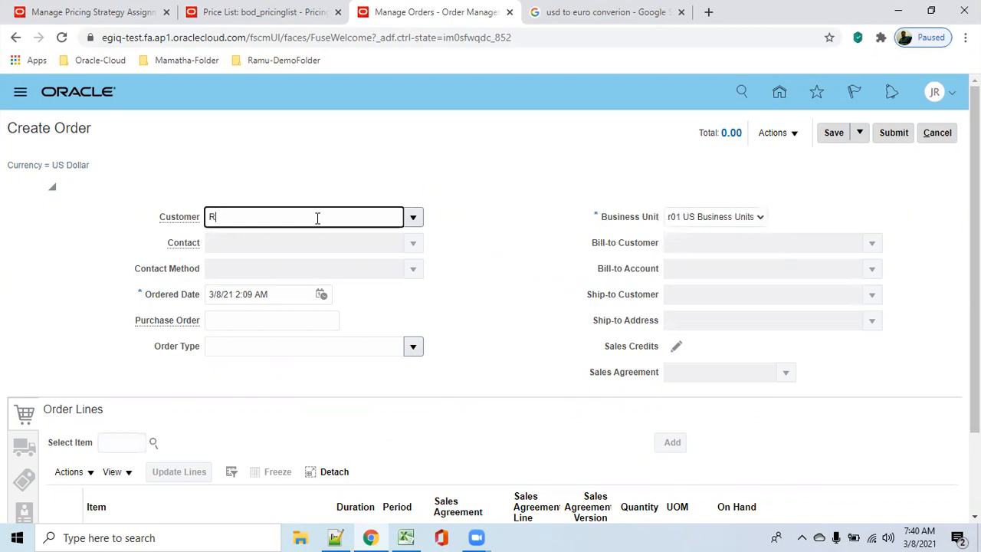
{"action": "key", "text": "Tab"}
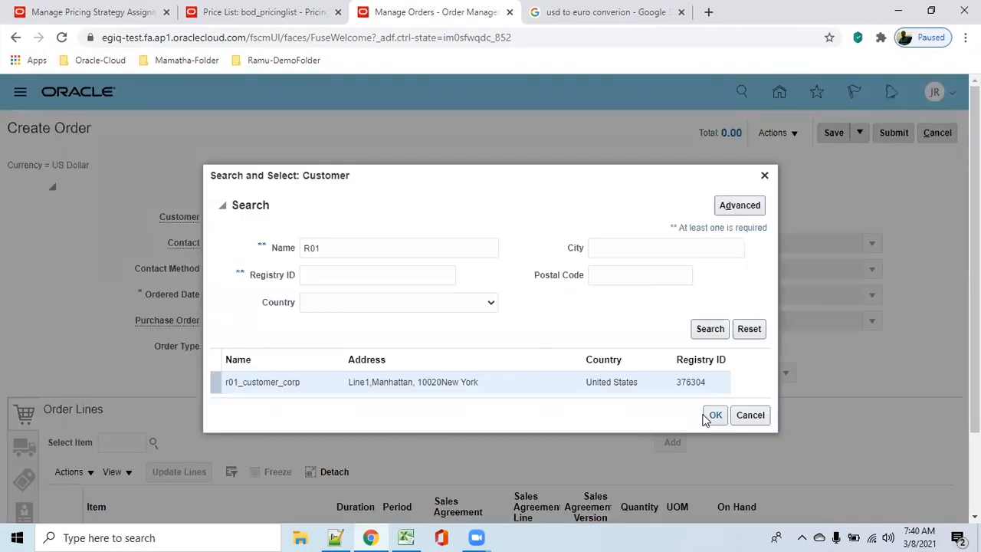
{"action": "left_click", "coordinate": [665, 384]}
{"action": "left_click", "coordinate": [716, 414]}
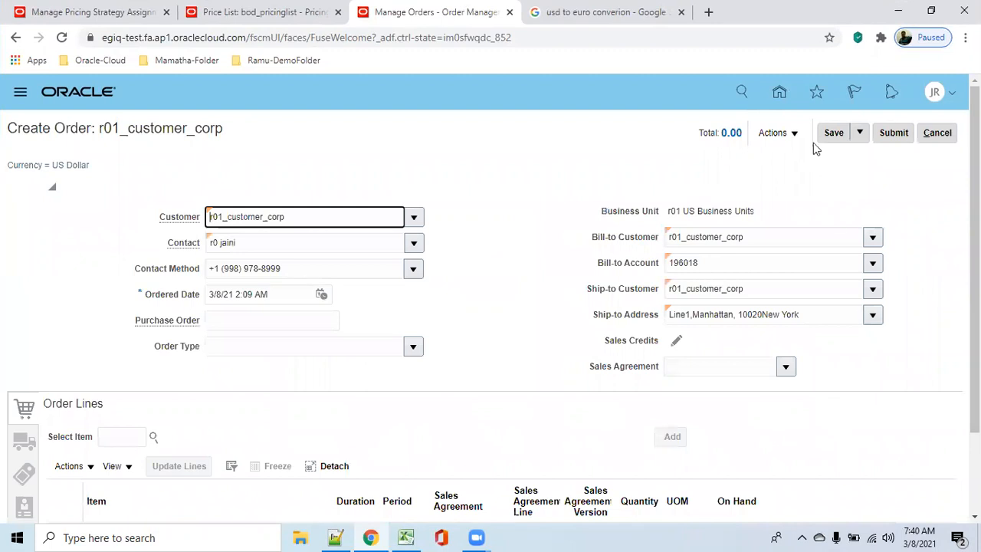
Step: Edit the order's currency details and set the order currency to Euro
{"action": "left_click", "coordinate": [793, 135]}
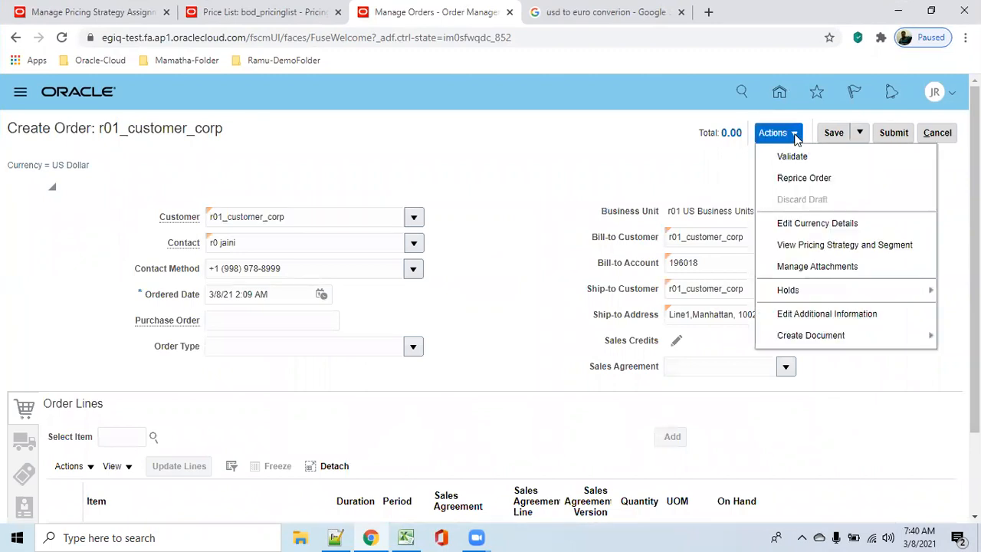
{"action": "left_click", "coordinate": [842, 224]}
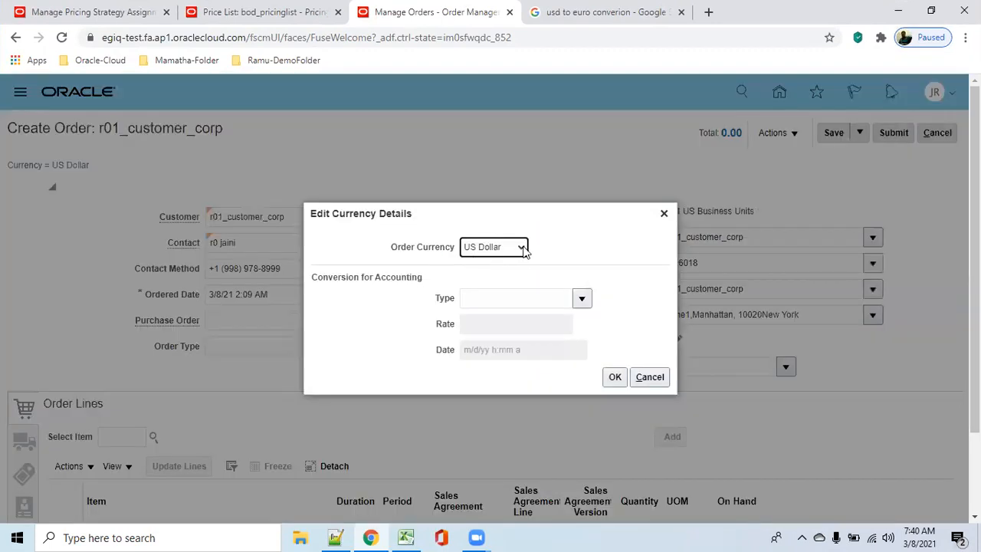
{"action": "left_click", "coordinate": [522, 248]}
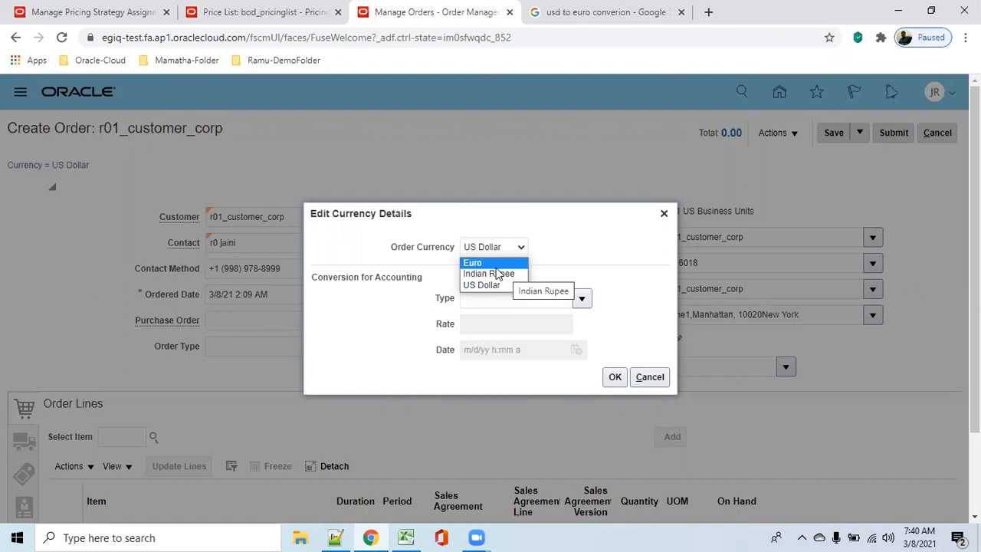
{"action": "left_click", "coordinate": [480, 263]}
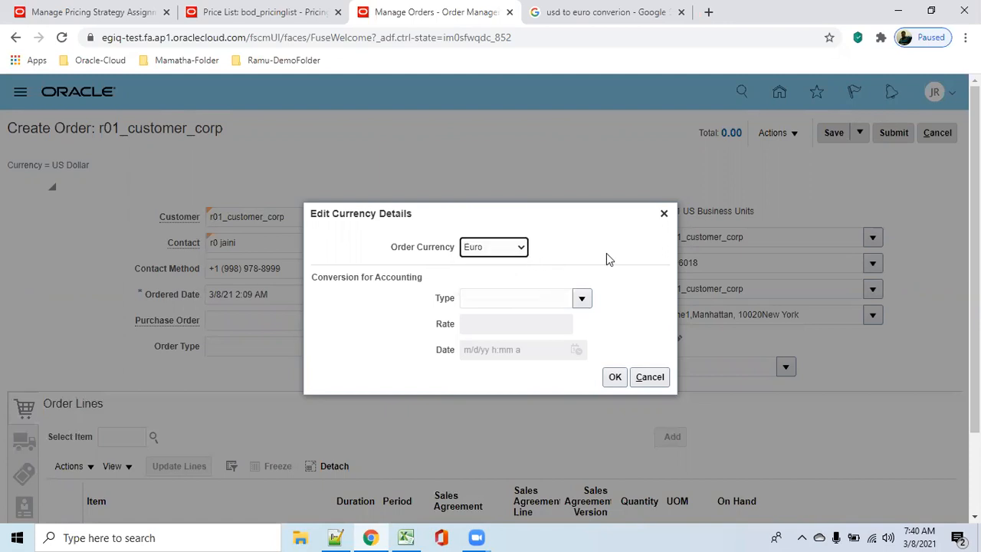
{"action": "left_click", "coordinate": [614, 378]}
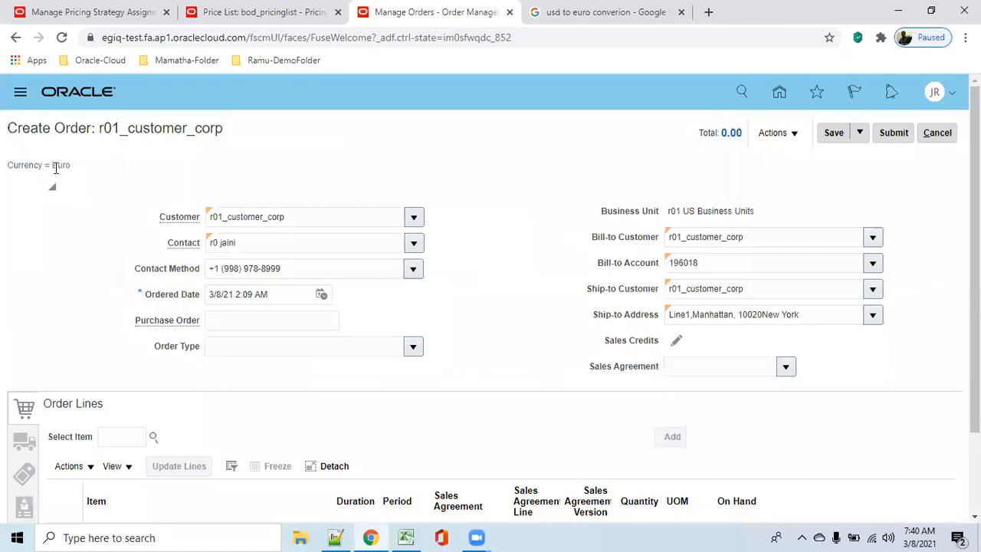
{"action": "left_click_drag", "start_coordinate": [51, 168], "coordinate": [80, 171]}
Step: Search for items starting with R01 and add r01_OM_comp3 to the order lines
{"action": "scroll", "coordinate": [548, 309], "scroll_direction": "down", "scroll_amount": 2}
{"action": "left_click", "coordinate": [125, 333]}
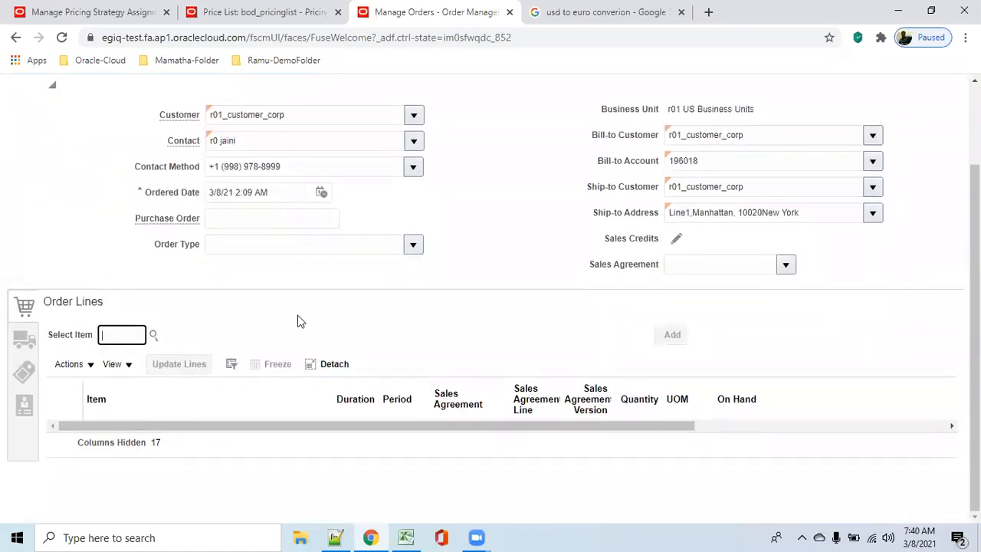
{"action": "type", "text": "R01"}
{"action": "key", "text": "Tab"}
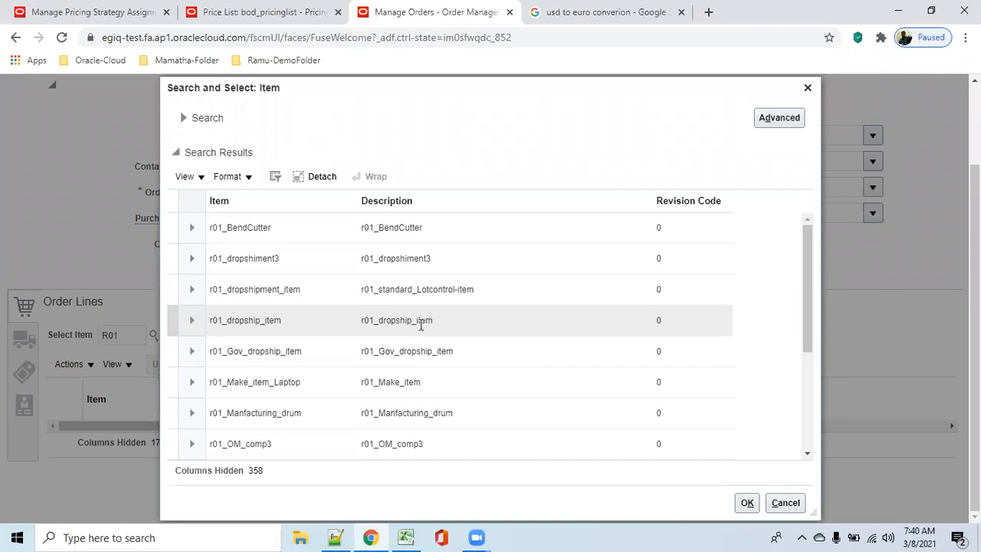
{"action": "left_click", "coordinate": [429, 442]}
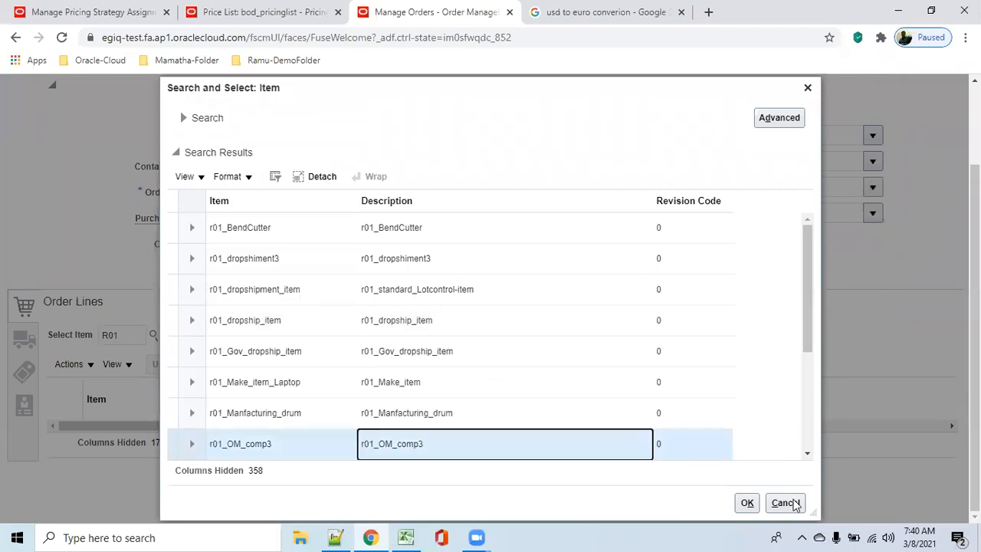
{"action": "left_click", "coordinate": [746, 508]}
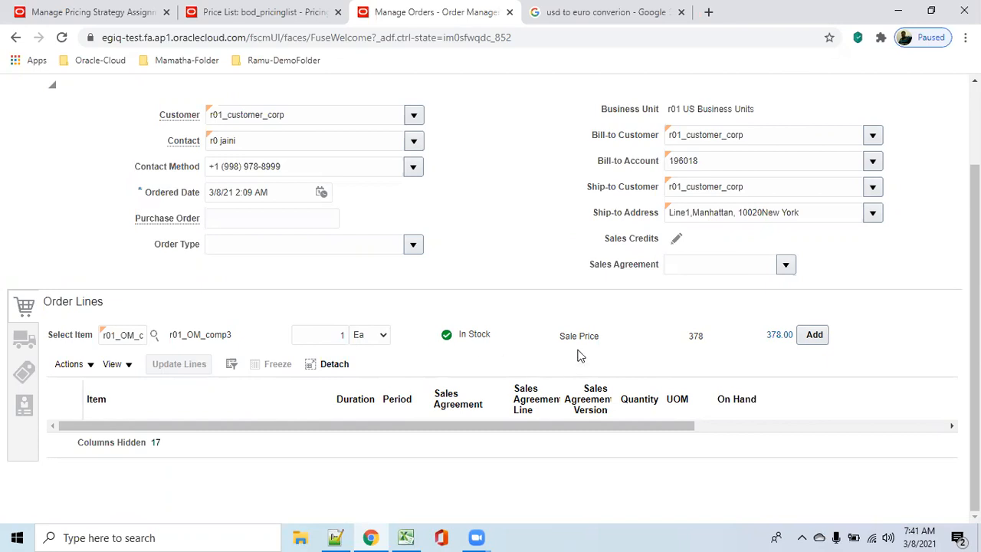
{"action": "scroll", "coordinate": [215, 292], "scroll_direction": "up", "scroll_amount": 1}
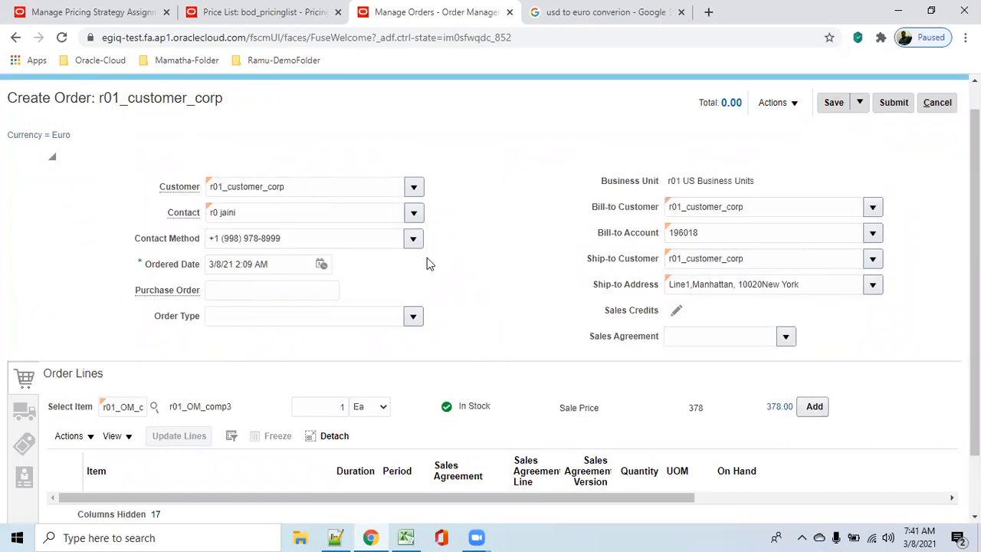
{"action": "left_click", "coordinate": [814, 412]}
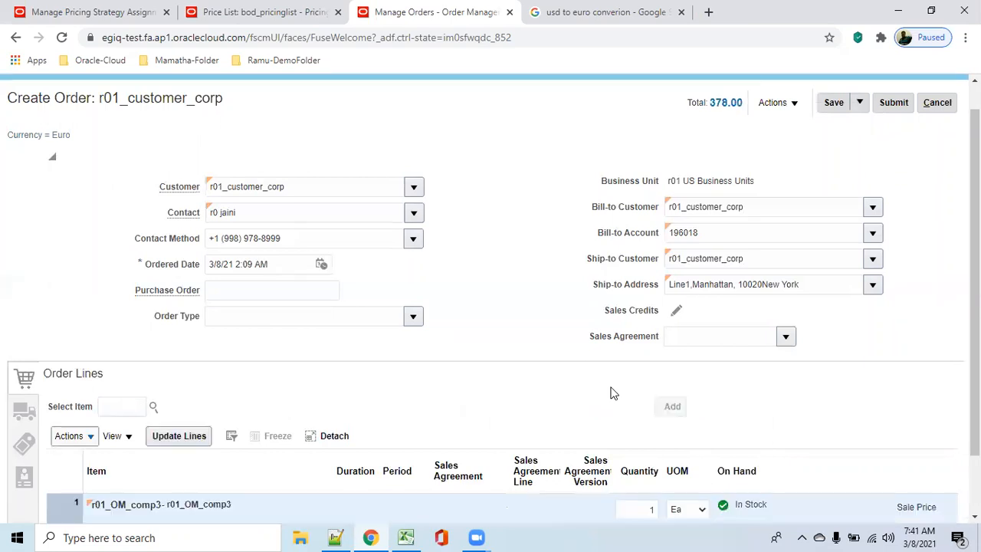
Step: Set the r01_OM_comp3 line's quantity to 2 and save the order
{"action": "scroll", "coordinate": [602, 392], "scroll_direction": "down", "scroll_amount": 1}
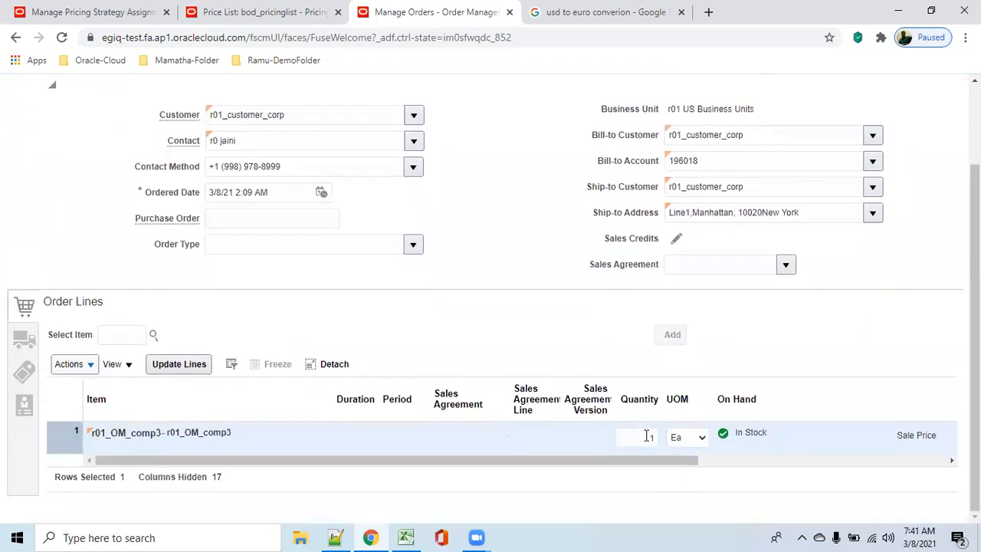
{"action": "left_click", "coordinate": [648, 438]}
{"action": "type", "text": "2"}
{"action": "key", "text": "Tab"}
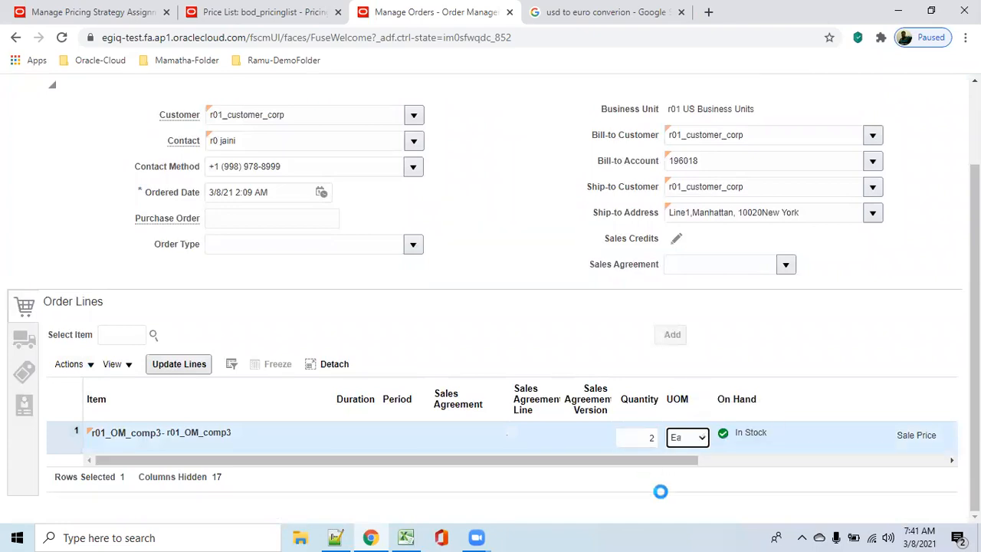
{"action": "left_click", "coordinate": [702, 441]}
{"action": "left_click", "coordinate": [808, 488]}
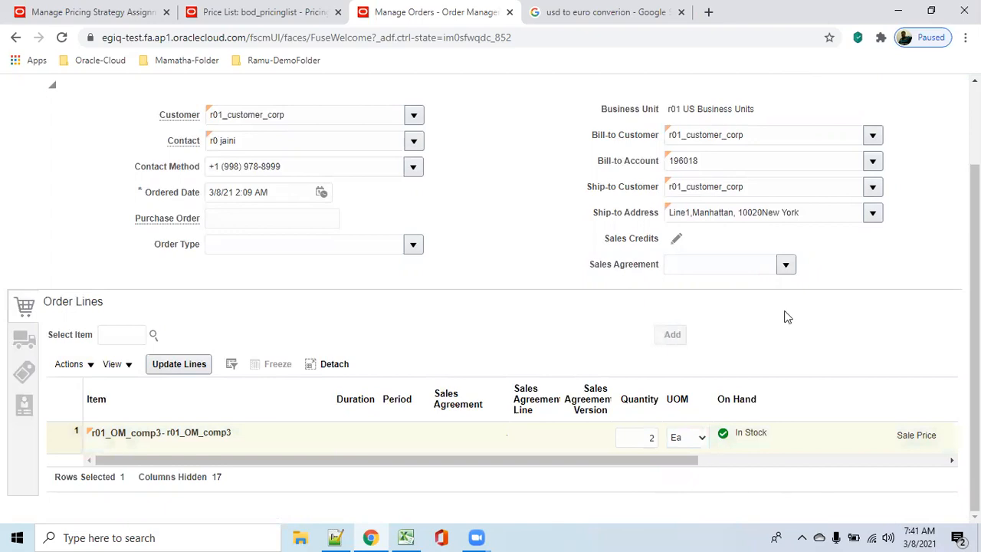
{"action": "scroll", "coordinate": [785, 315], "scroll_direction": "up", "scroll_amount": 3}
{"action": "left_click", "coordinate": [834, 133]}
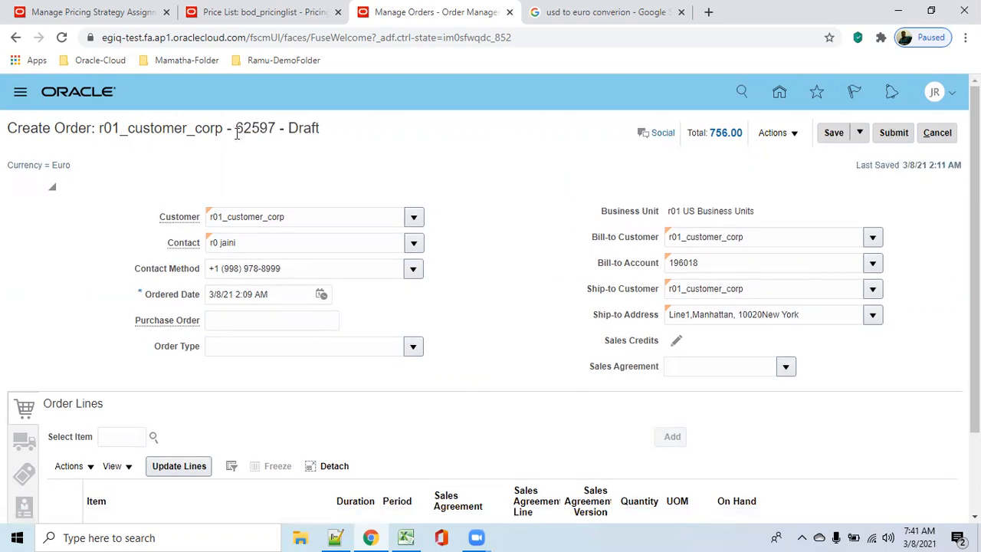
Step: Submit the sales order, close the confirmation and check the currency on the submitted order
{"action": "left_click", "coordinate": [893, 135]}
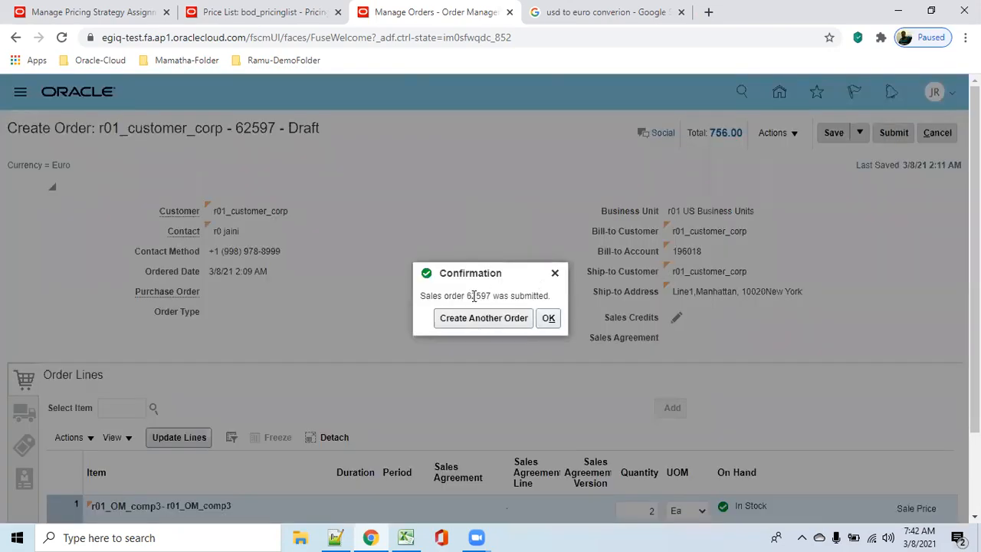
{"action": "double_click", "coordinate": [476, 296]}
{"action": "left_click", "coordinate": [549, 320]}
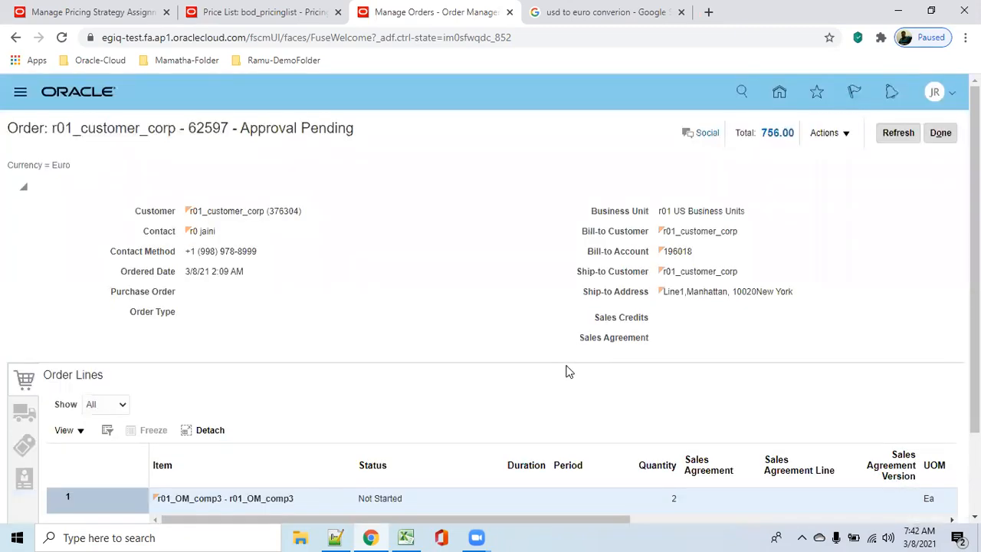
{"action": "left_click_drag", "start_coordinate": [6, 167], "coordinate": [90, 166]}
{"action": "left_click", "coordinate": [112, 167]}
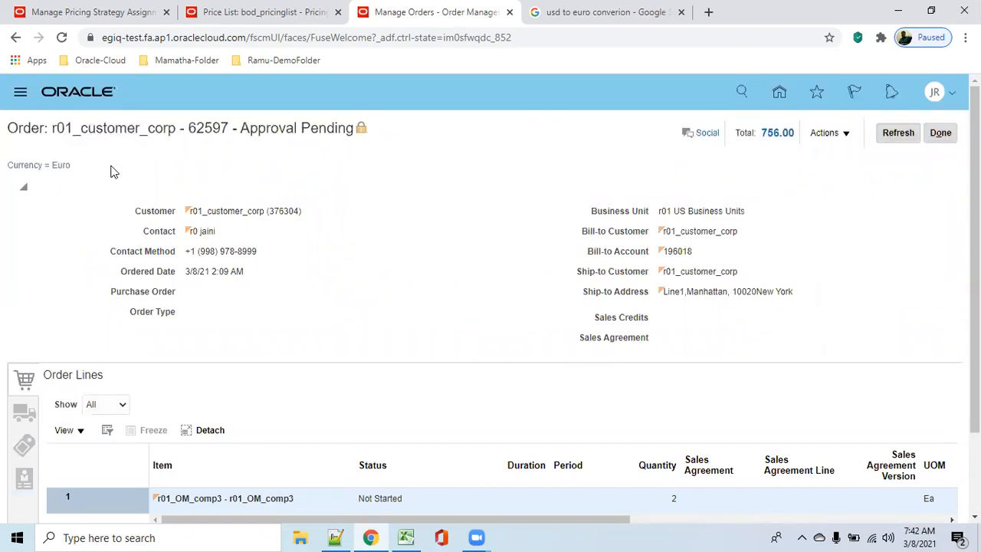